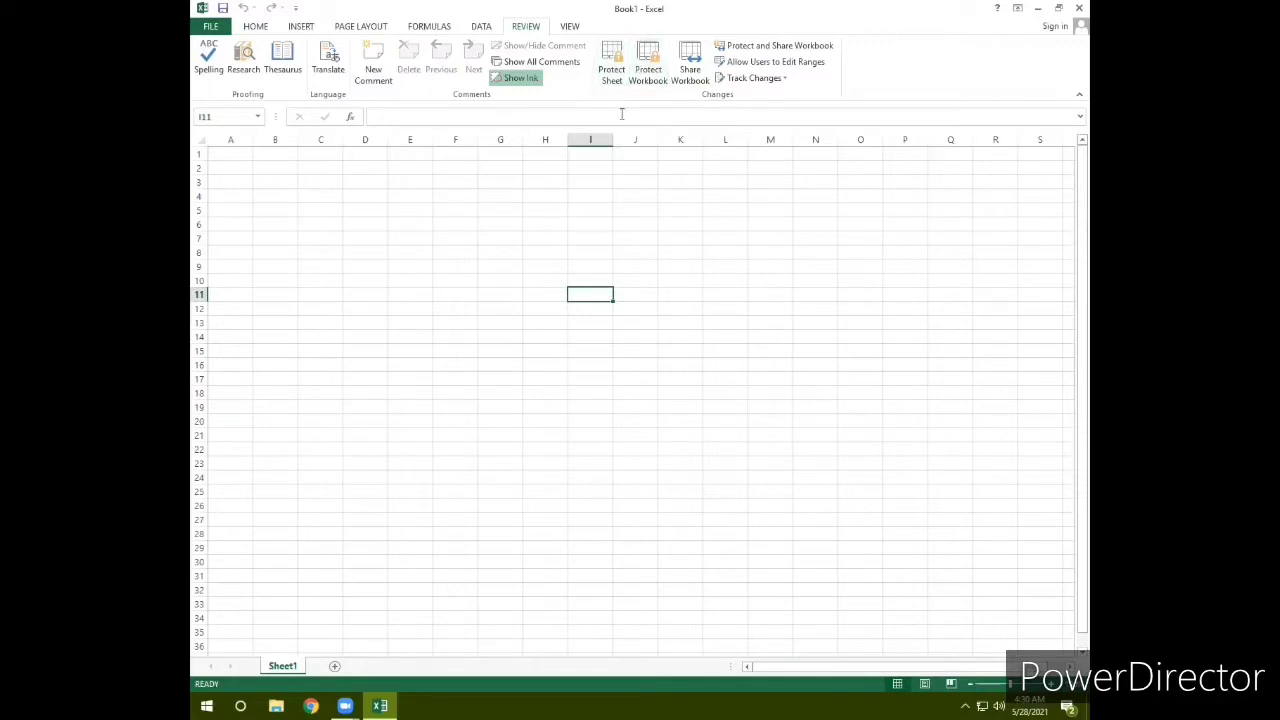
Step: Select cells H14, F10 and C6, then check the workbook's Info and protection options
{"action": "left_click", "coordinate": [548, 337]}
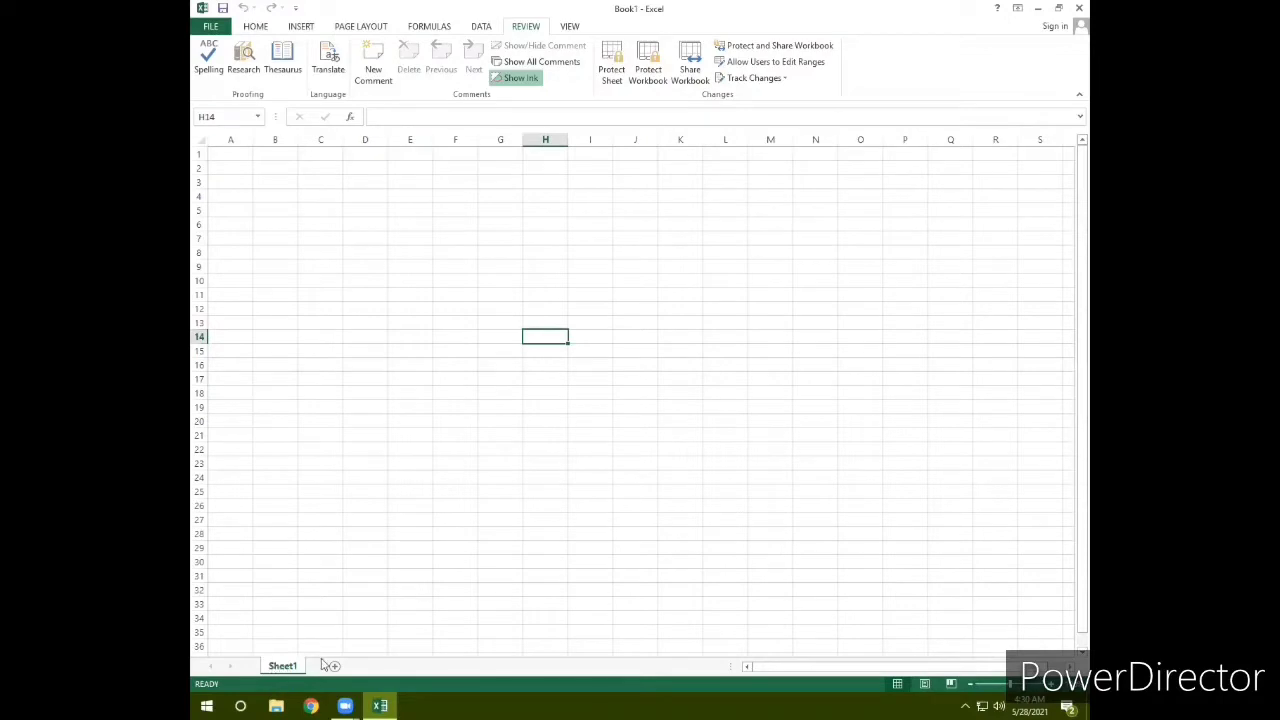
{"action": "left_click", "coordinate": [450, 278]}
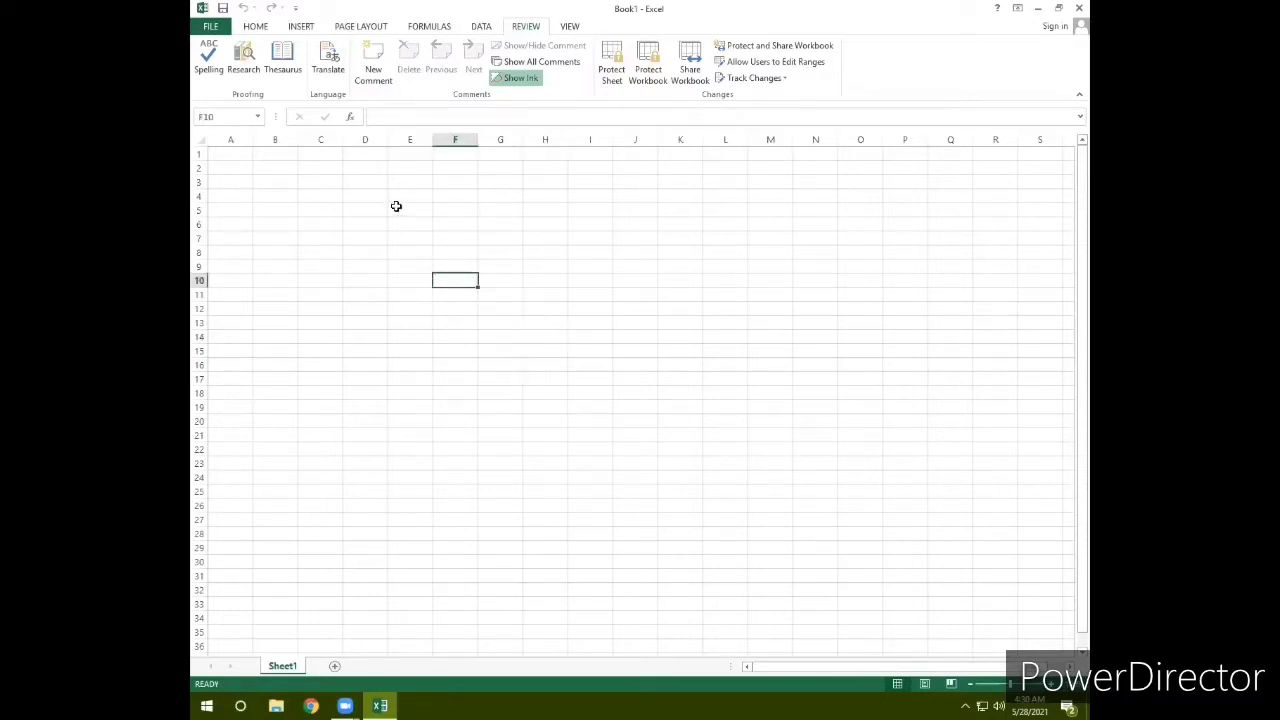
{"action": "left_click", "coordinate": [335, 226]}
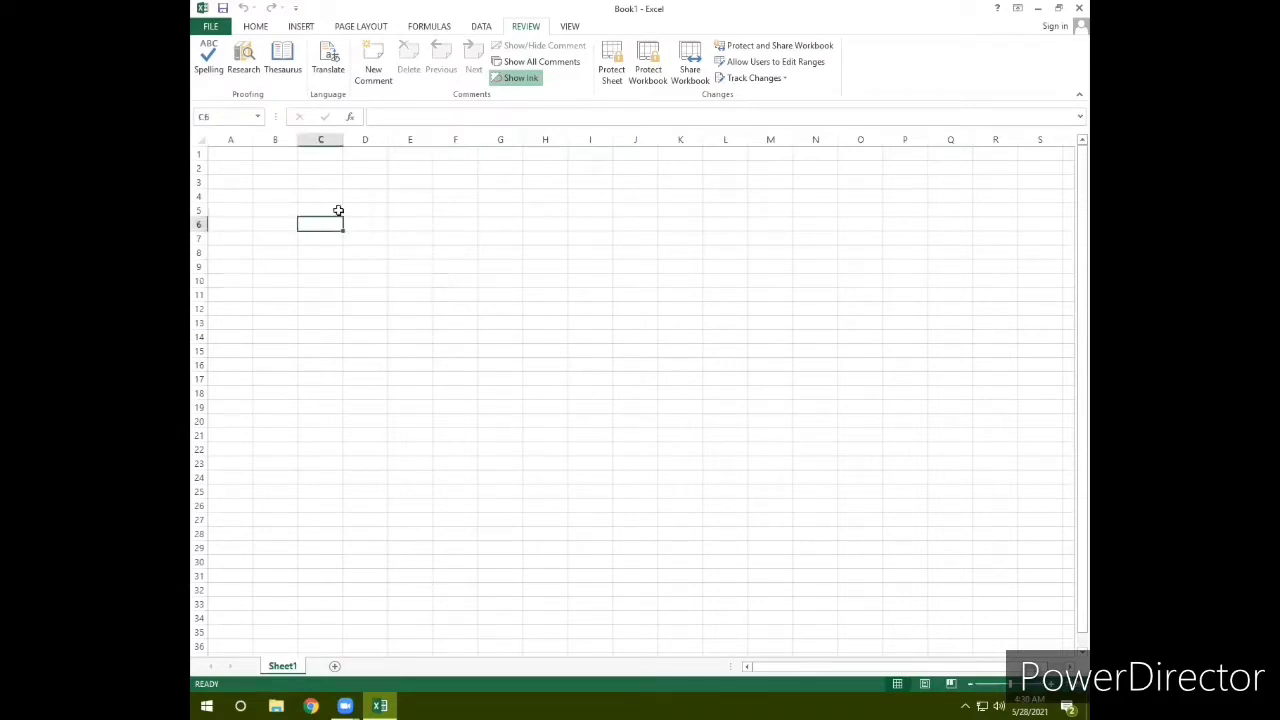
{"action": "left_click", "coordinate": [210, 27]}
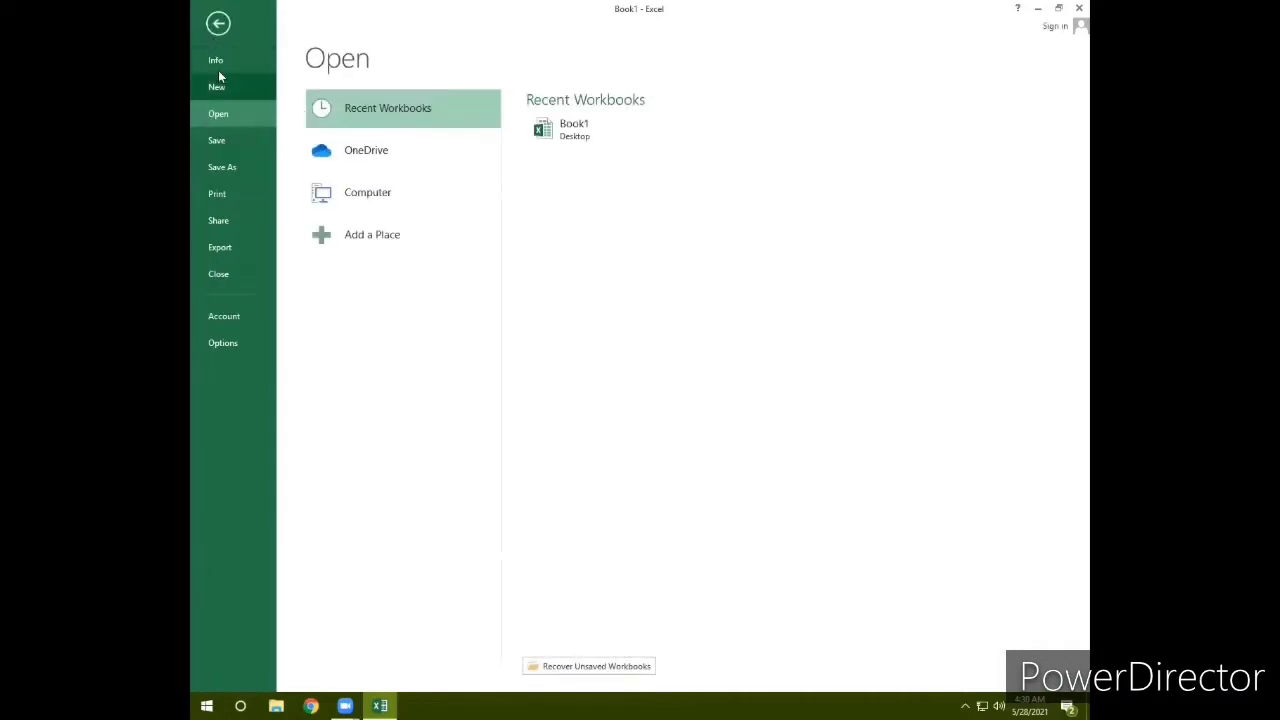
{"action": "left_click", "coordinate": [209, 66]}
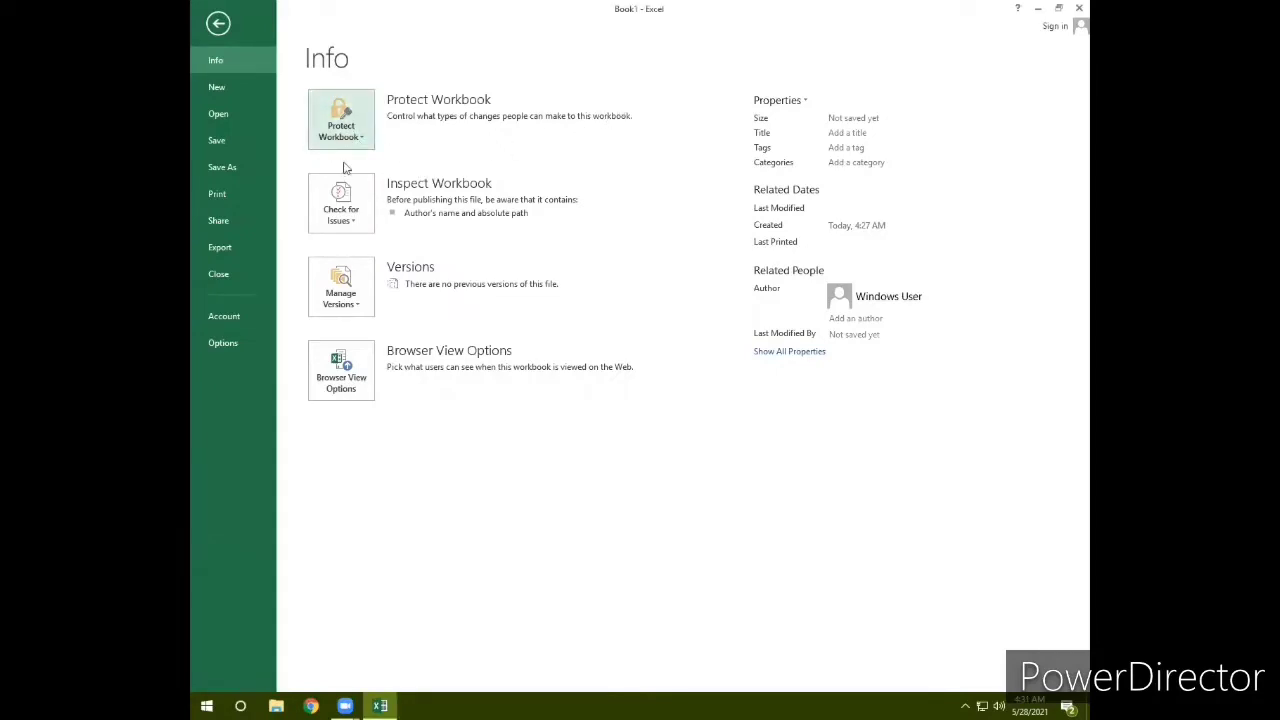
{"action": "left_click", "coordinate": [217, 30]}
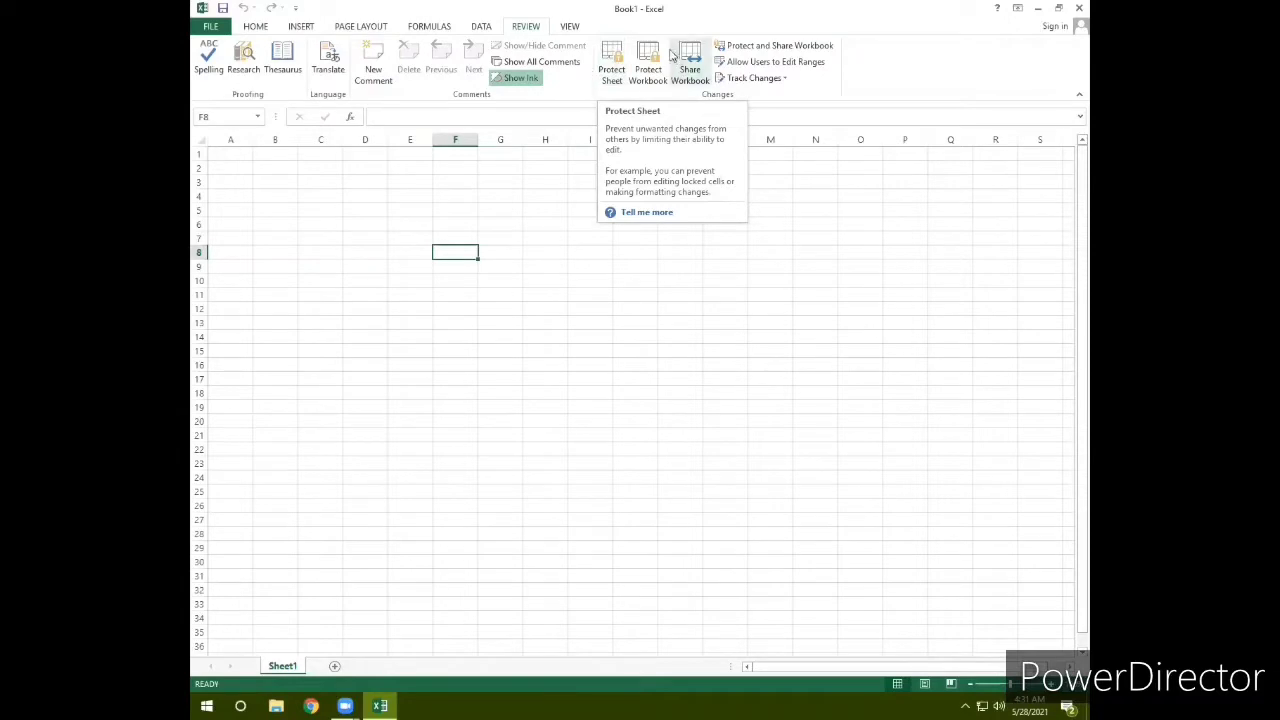
Step: Open Protect Sheet, move the dialog aside, and cancel it without protecting
{"action": "left_click", "coordinate": [612, 68]}
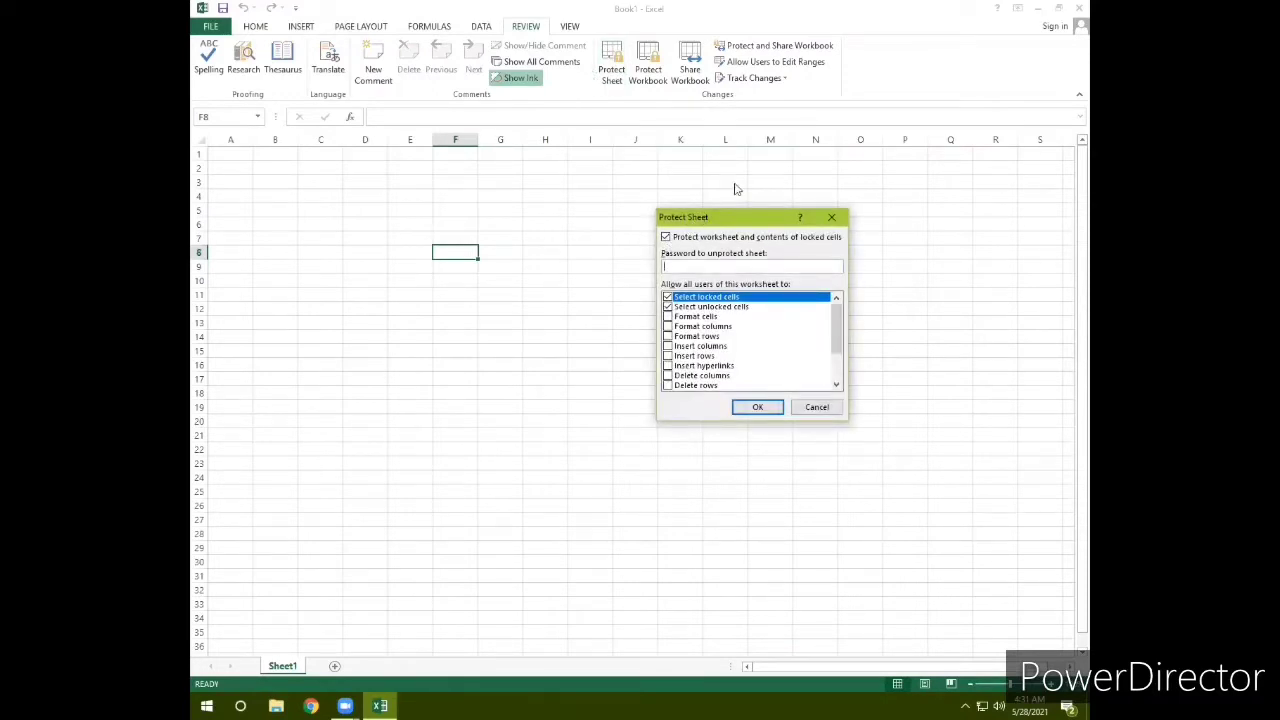
{"action": "left_click_drag", "start_coordinate": [691, 219], "coordinate": [735, 184]}
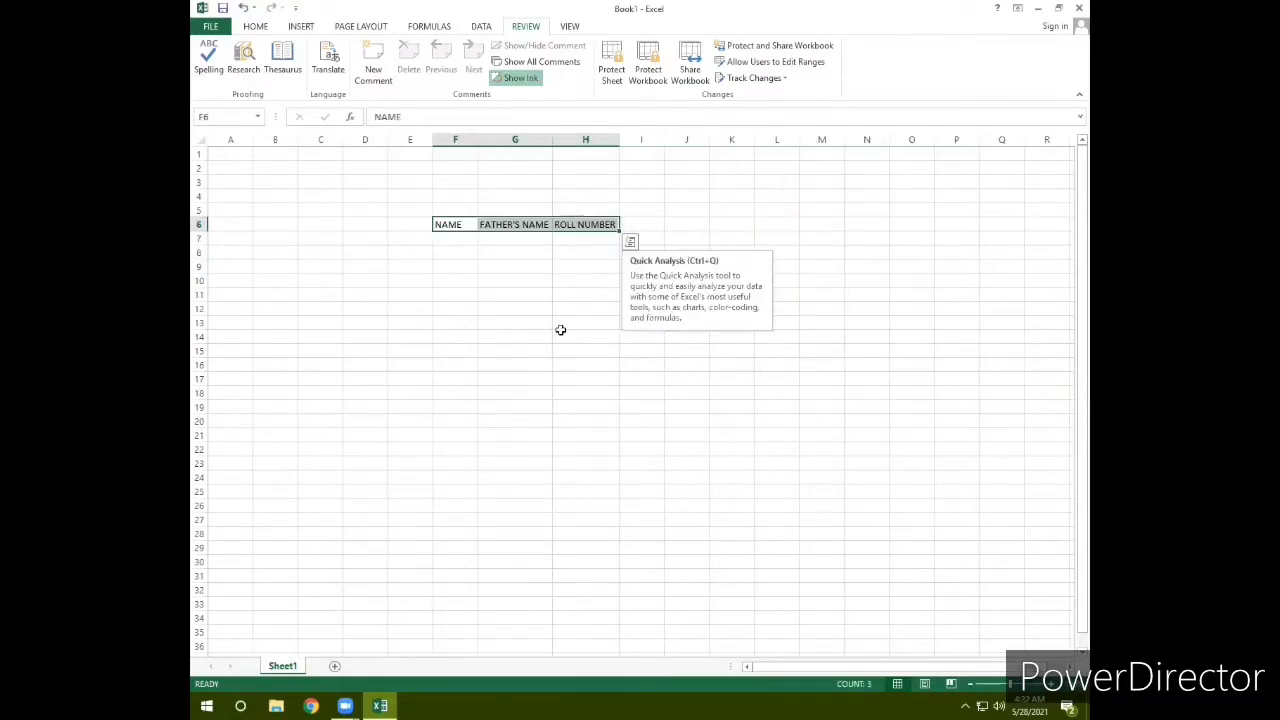
{"action": "left_click", "coordinate": [560, 332]}
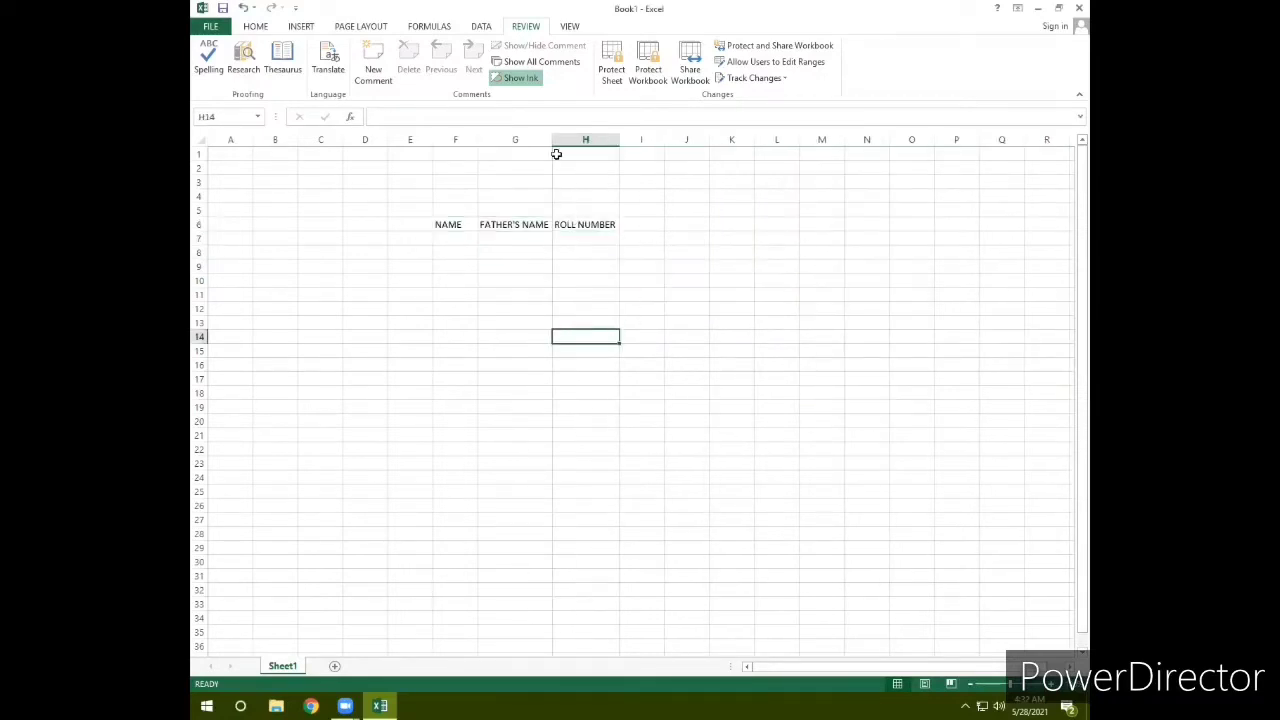
Step: Protect the sheet without a password, allowing Insert columns
{"action": "left_click", "coordinate": [611, 62]}
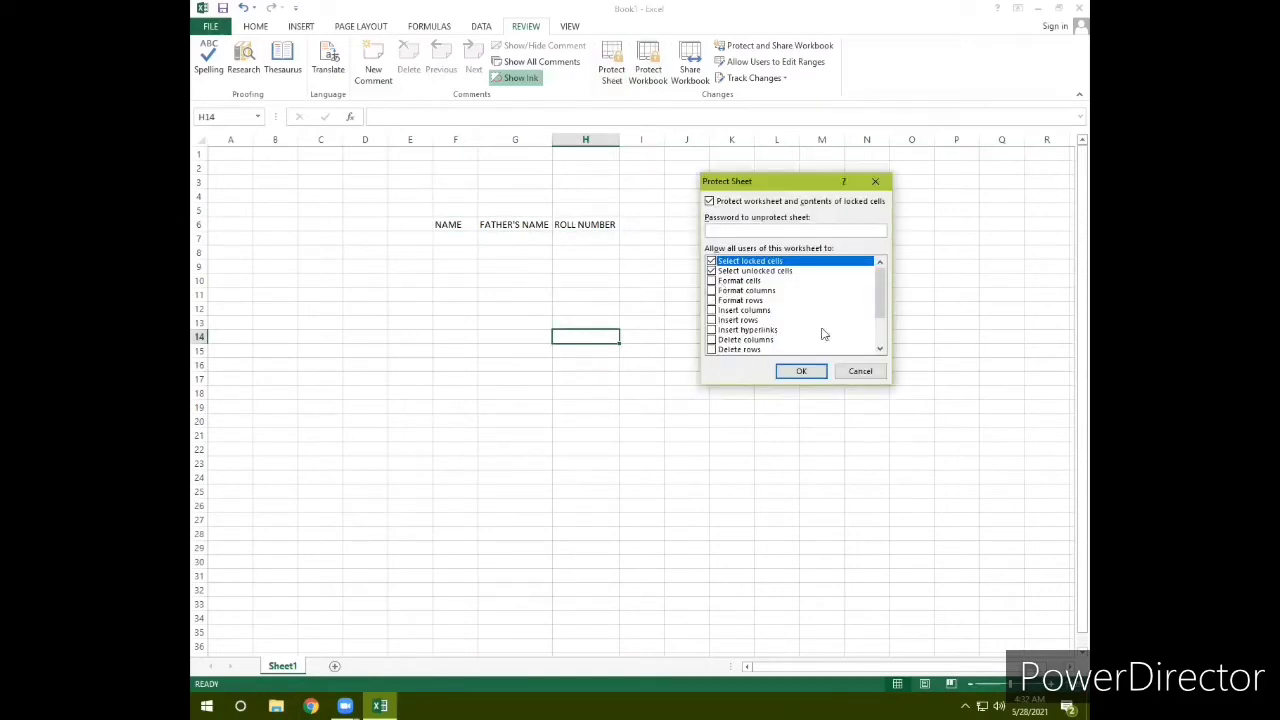
{"action": "left_click", "coordinate": [711, 311]}
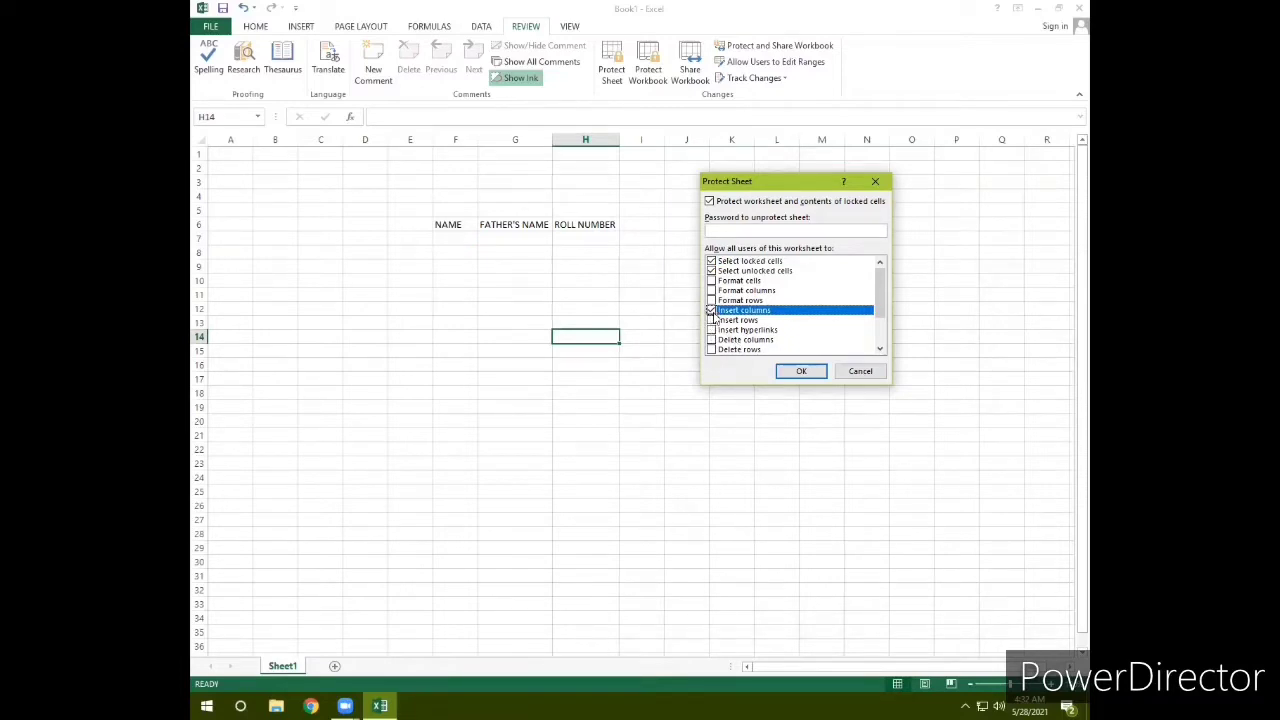
{"action": "left_click", "coordinate": [711, 311]}
{"action": "left_click", "coordinate": [711, 311]}
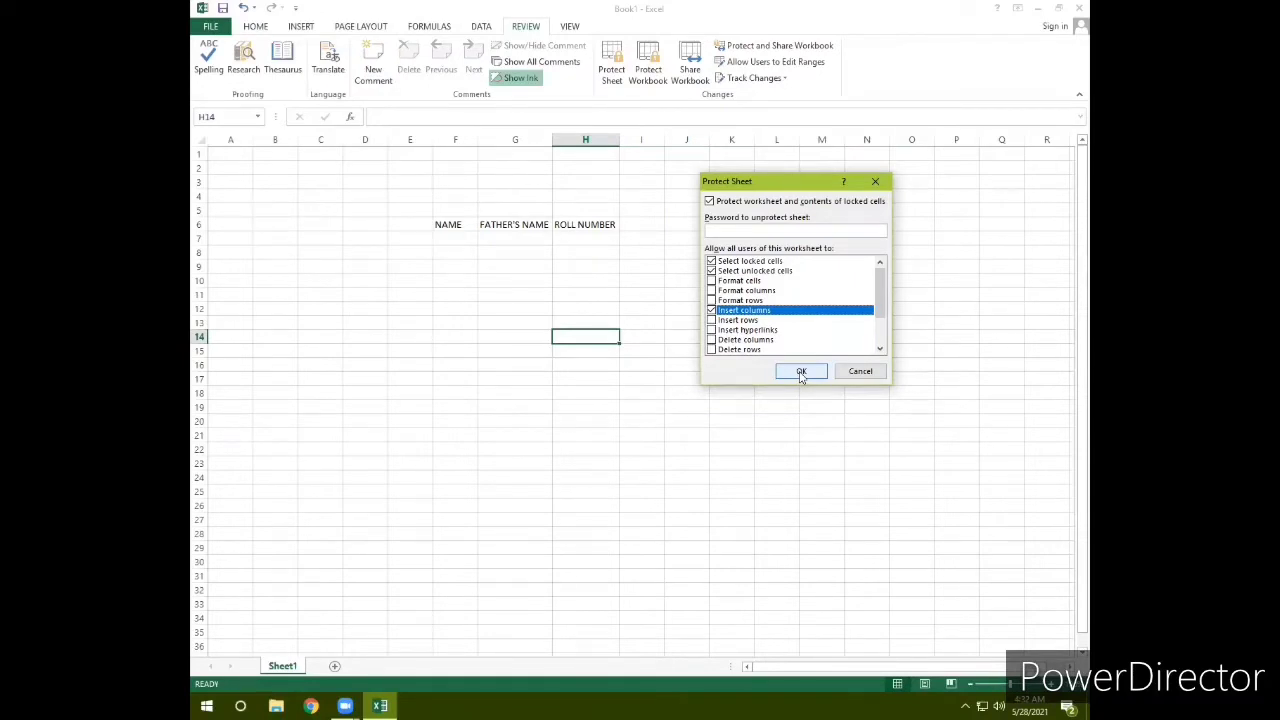
{"action": "left_click", "coordinate": [801, 372]}
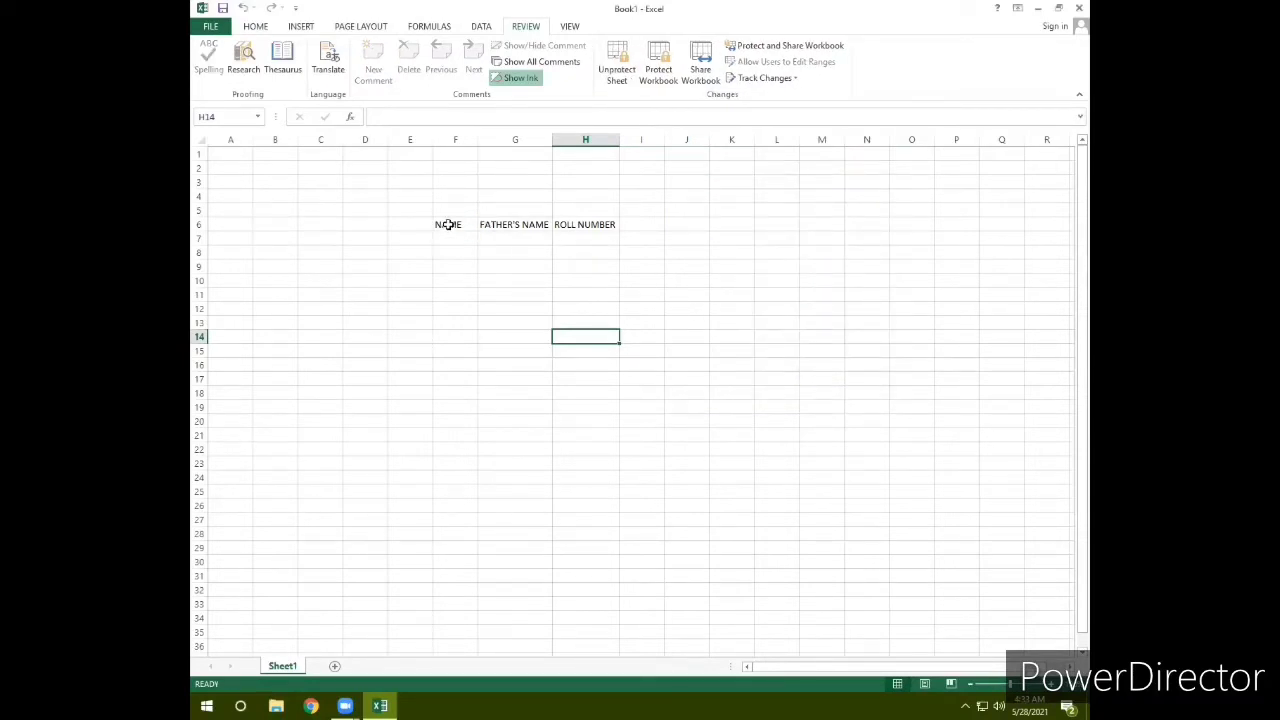
Step: Unprotect the sheet, then re-protect it with a confirmed password, still allowing Insert columns
{"action": "left_click_drag", "start_coordinate": [448, 224], "coordinate": [612, 225]}
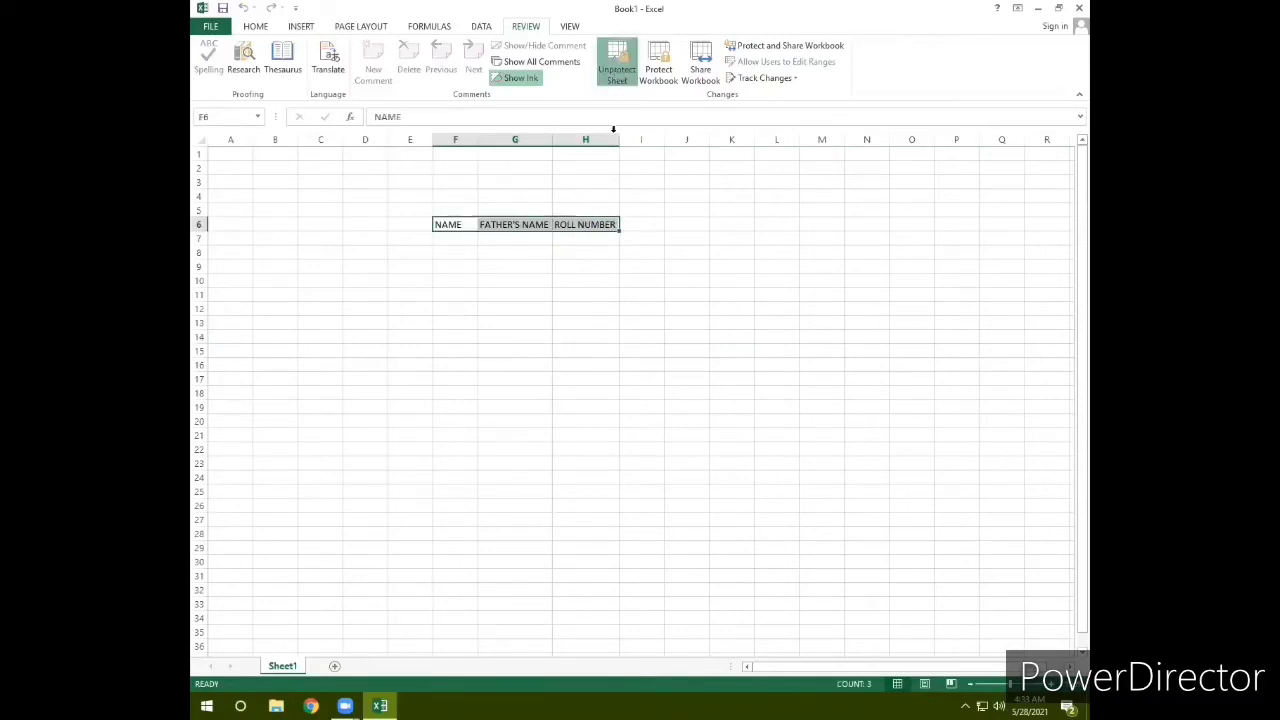
{"action": "left_click", "coordinate": [616, 64]}
{"action": "left_click", "coordinate": [614, 68]}
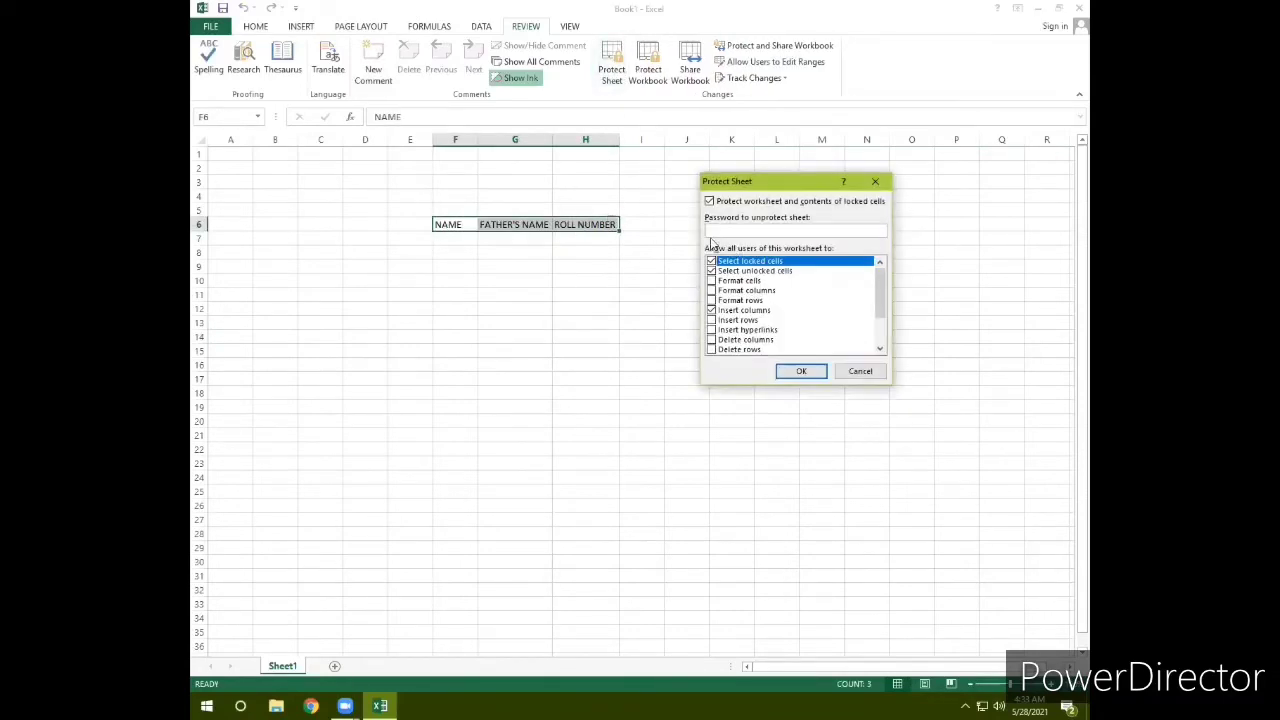
{"action": "left_click", "coordinate": [712, 310]}
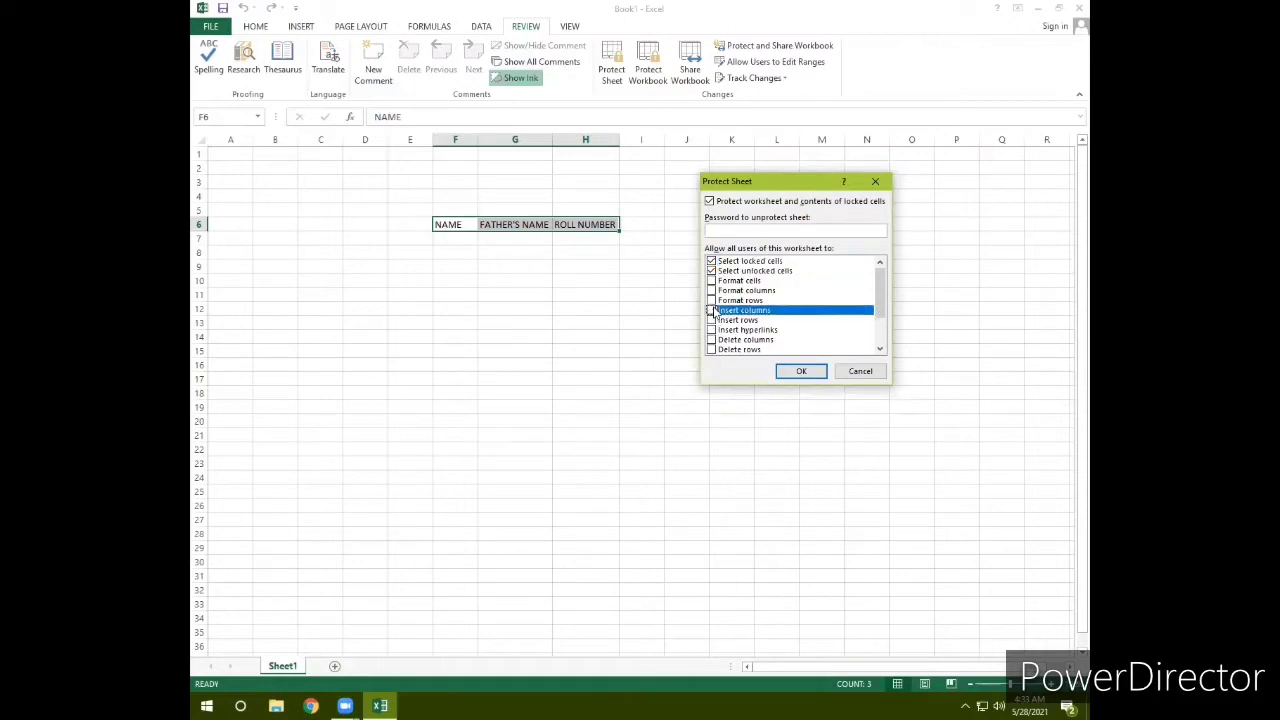
{"action": "left_click", "coordinate": [728, 233]}
{"action": "left_click", "coordinate": [789, 373]}
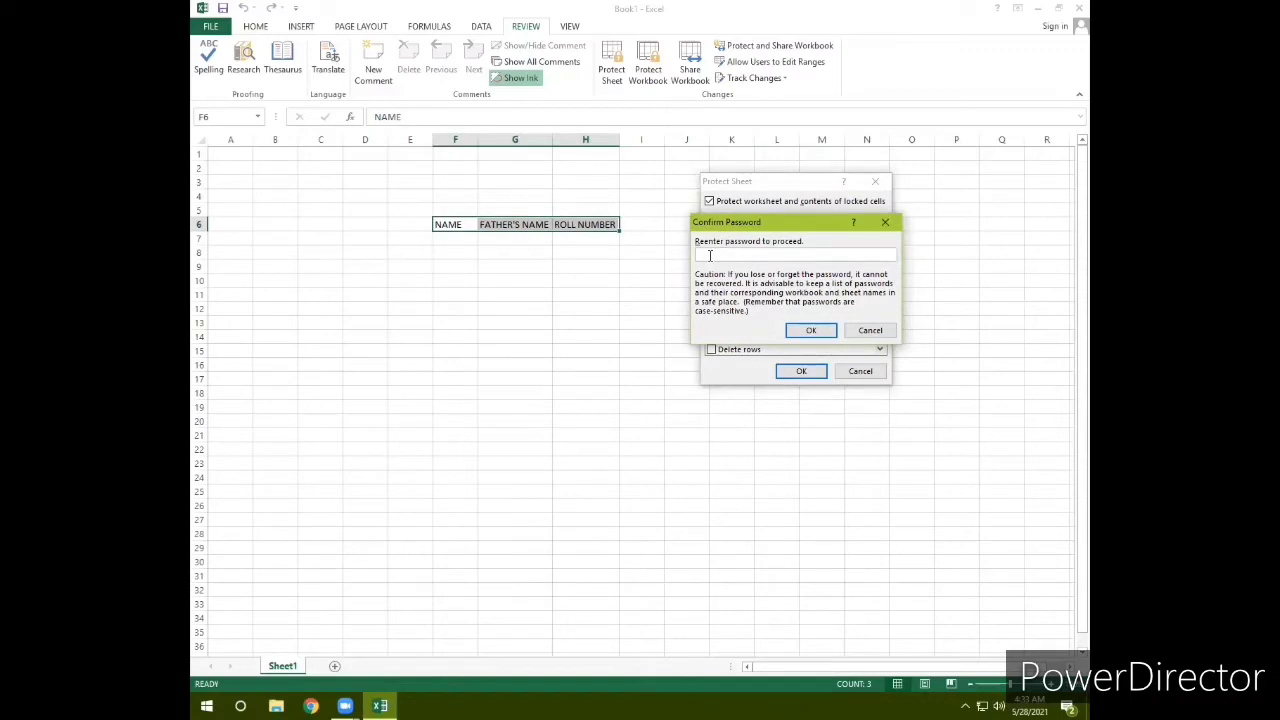
{"action": "type", "text": "1"}
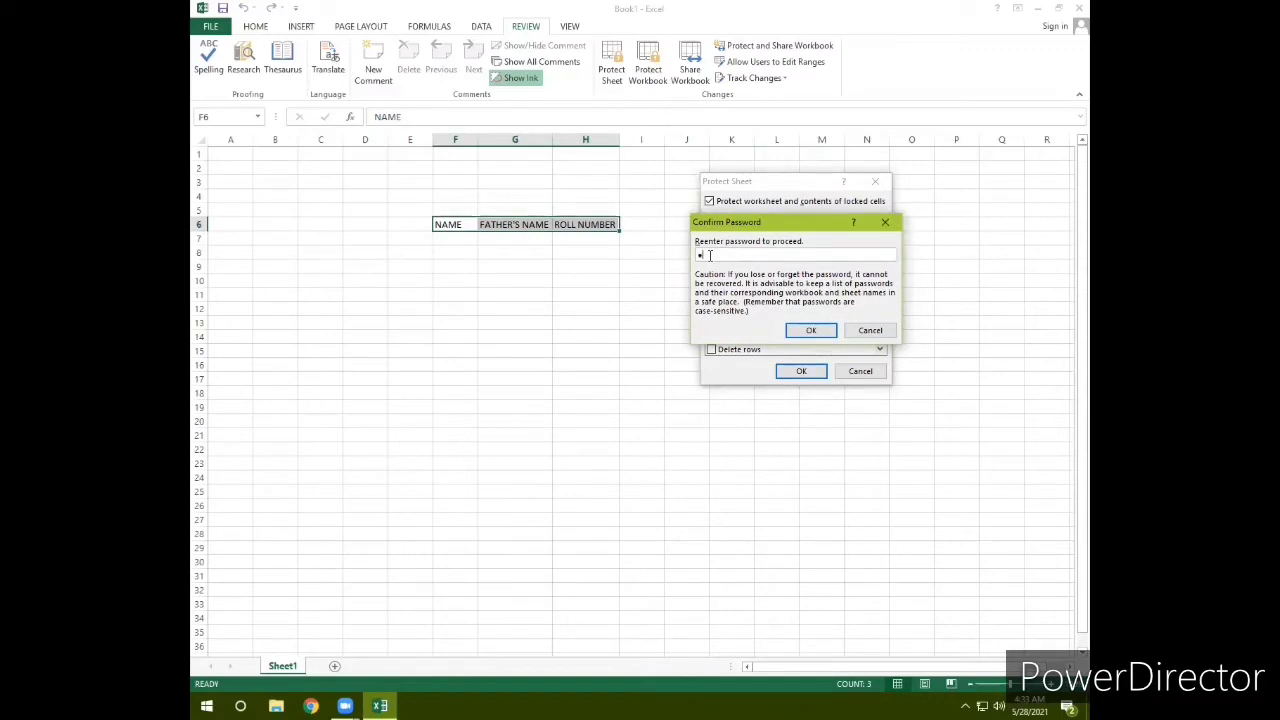
{"action": "left_click", "coordinate": [806, 333]}
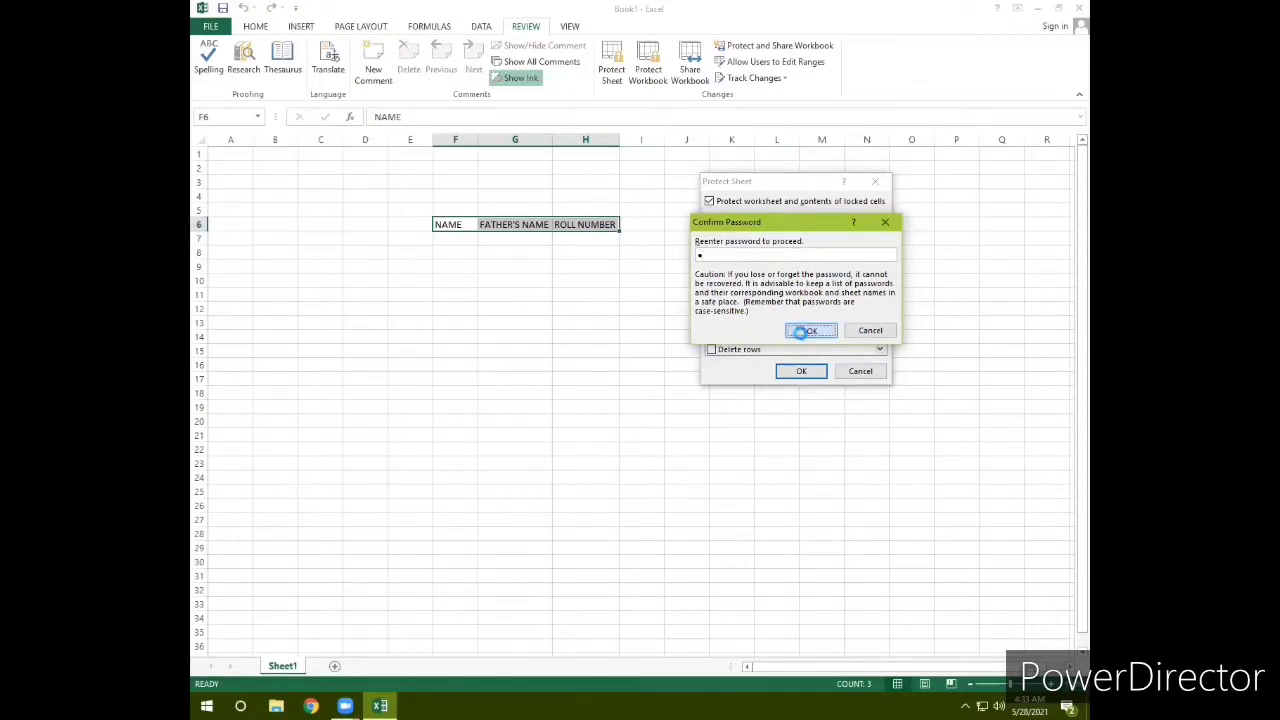
{"action": "left_click", "coordinate": [612, 311]}
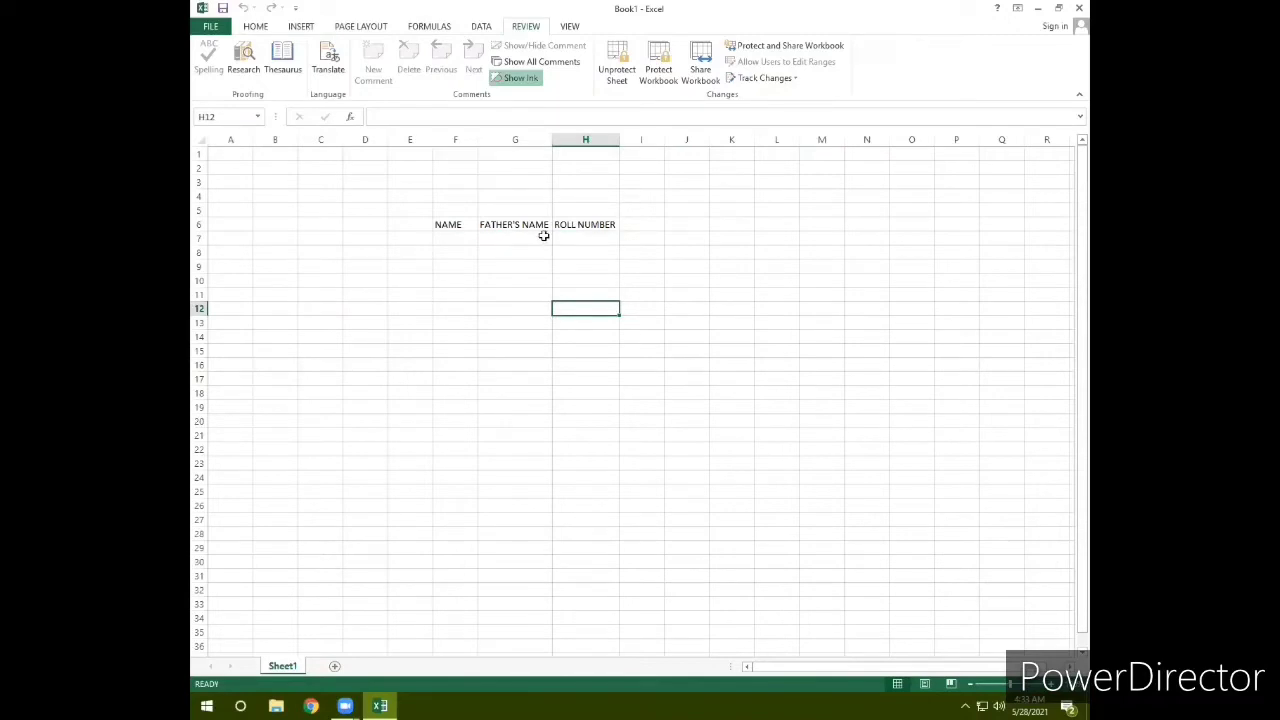
Step: Try editing F7 and the NAME, FATHER'S NAME and ROLL NUMBER headings, dismissing each protection warning
{"action": "left_click", "coordinate": [445, 237]}
{"action": "double_click", "coordinate": [445, 237]}
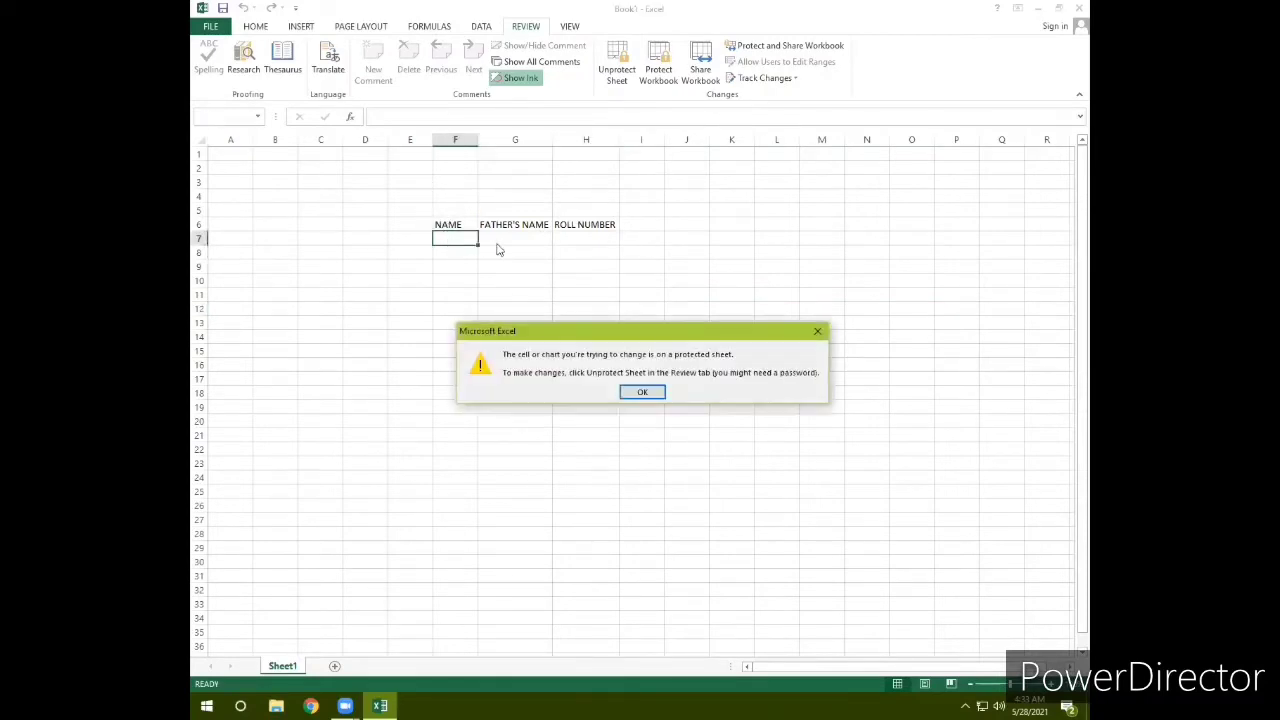
{"action": "left_click", "coordinate": [641, 391]}
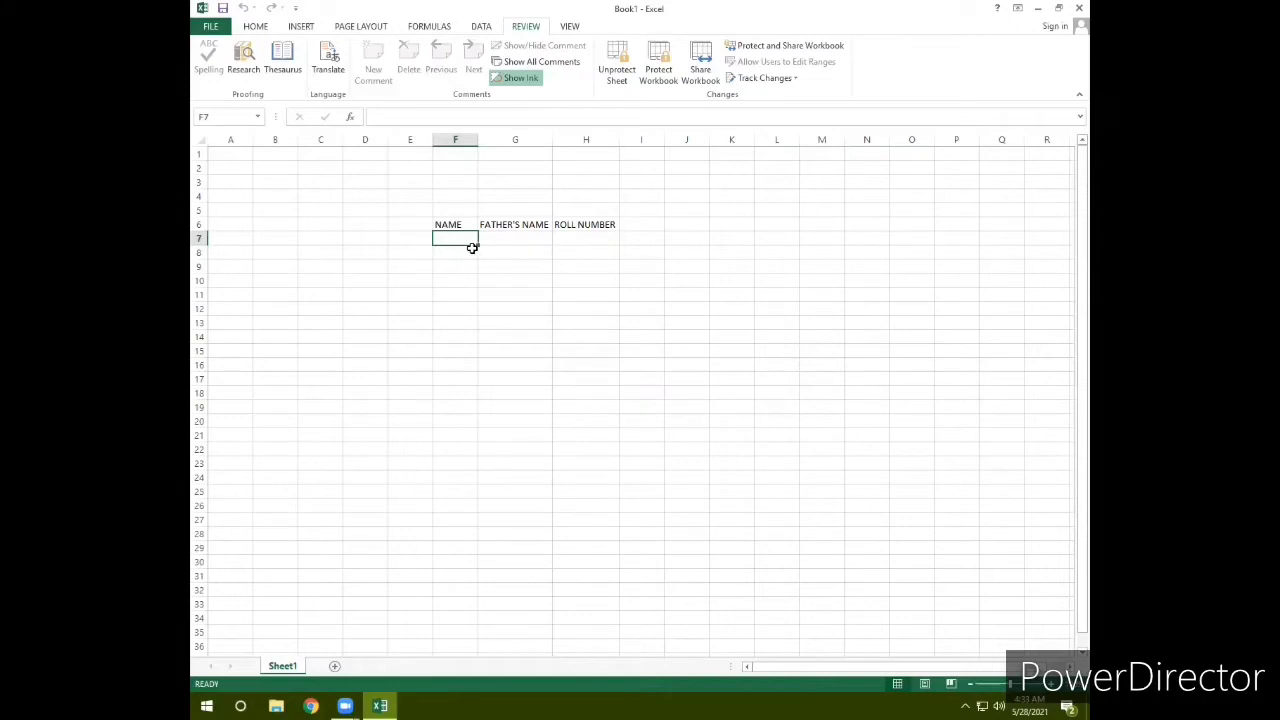
{"action": "double_click", "coordinate": [442, 225]}
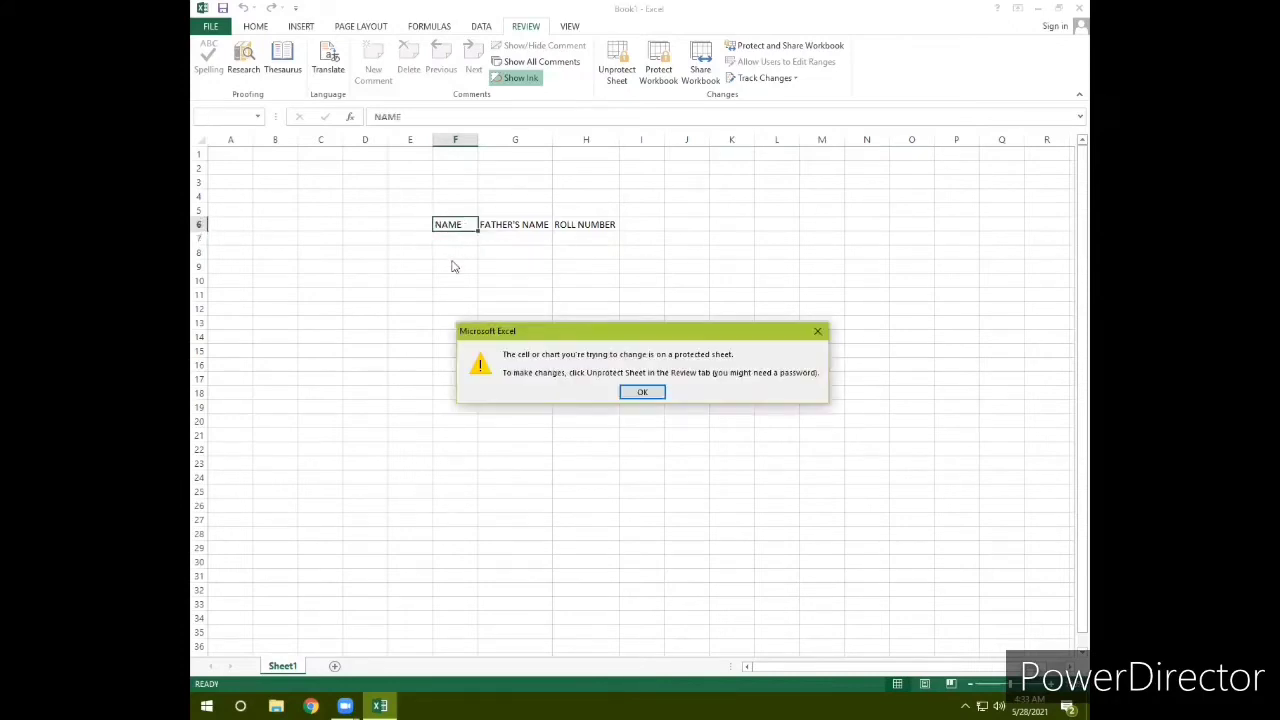
{"action": "left_click", "coordinate": [633, 396]}
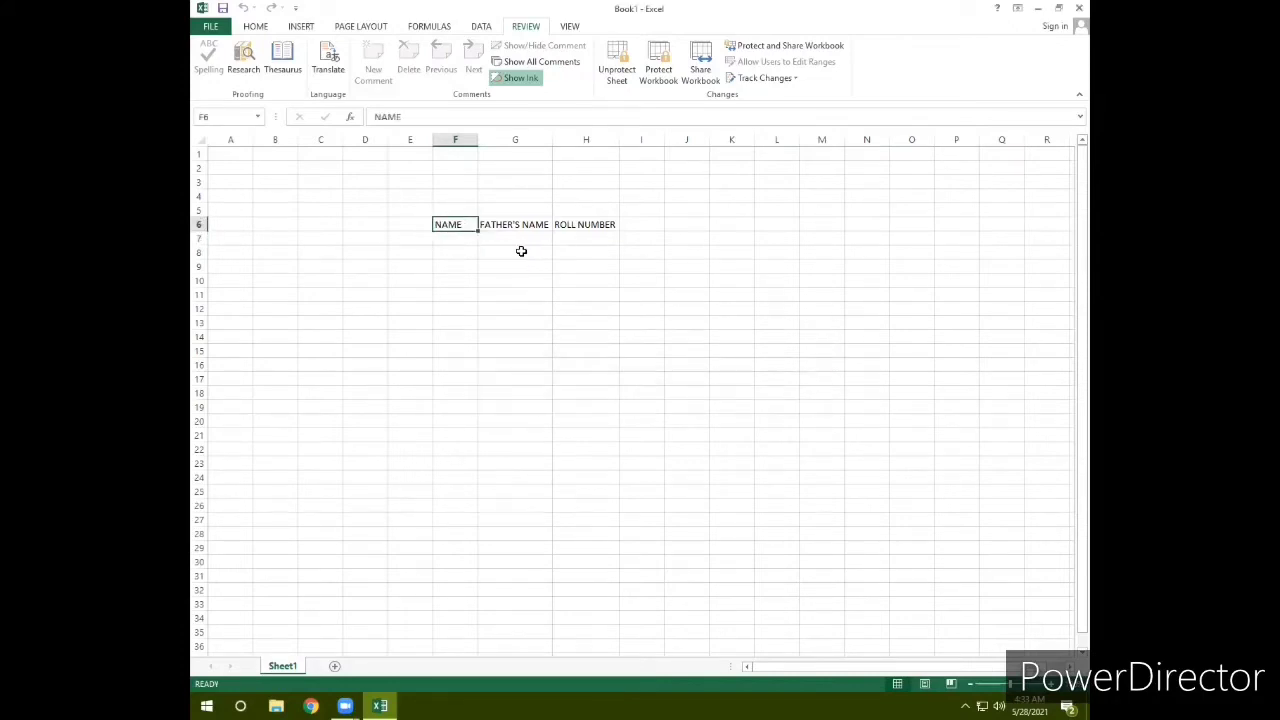
{"action": "left_click", "coordinate": [500, 224]}
{"action": "double_click", "coordinate": [500, 224]}
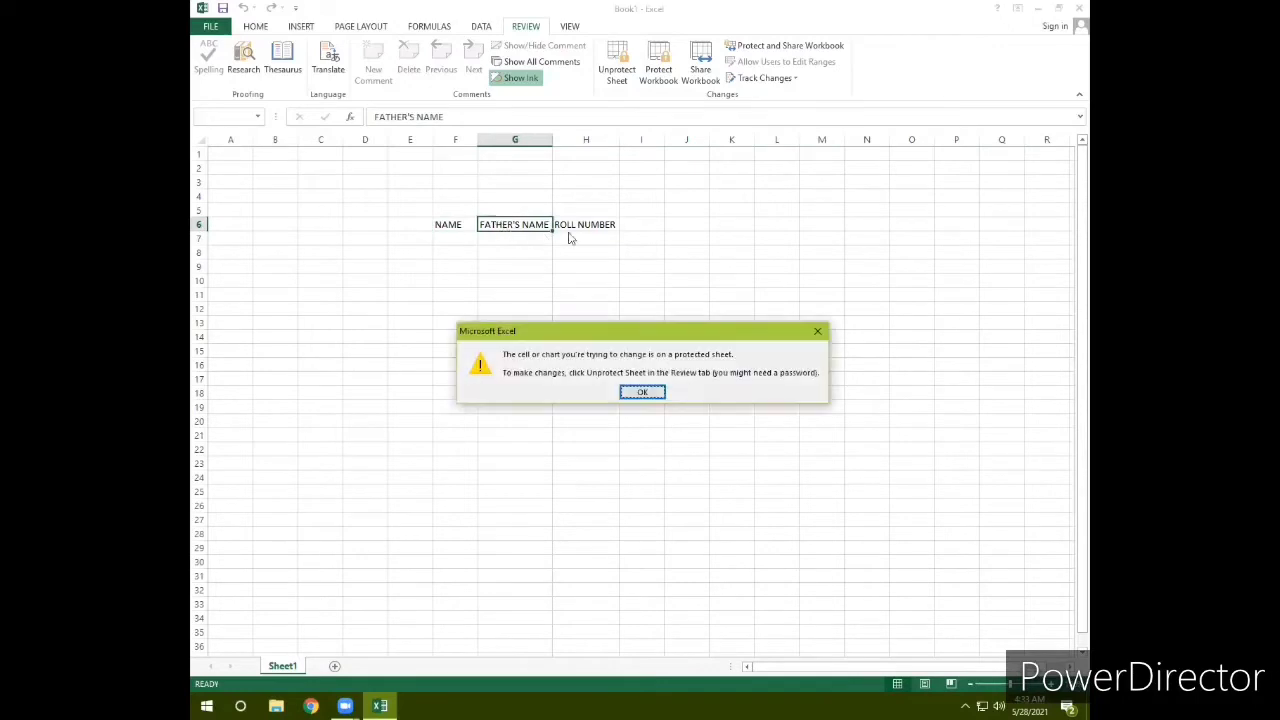
{"action": "left_click", "coordinate": [643, 391]}
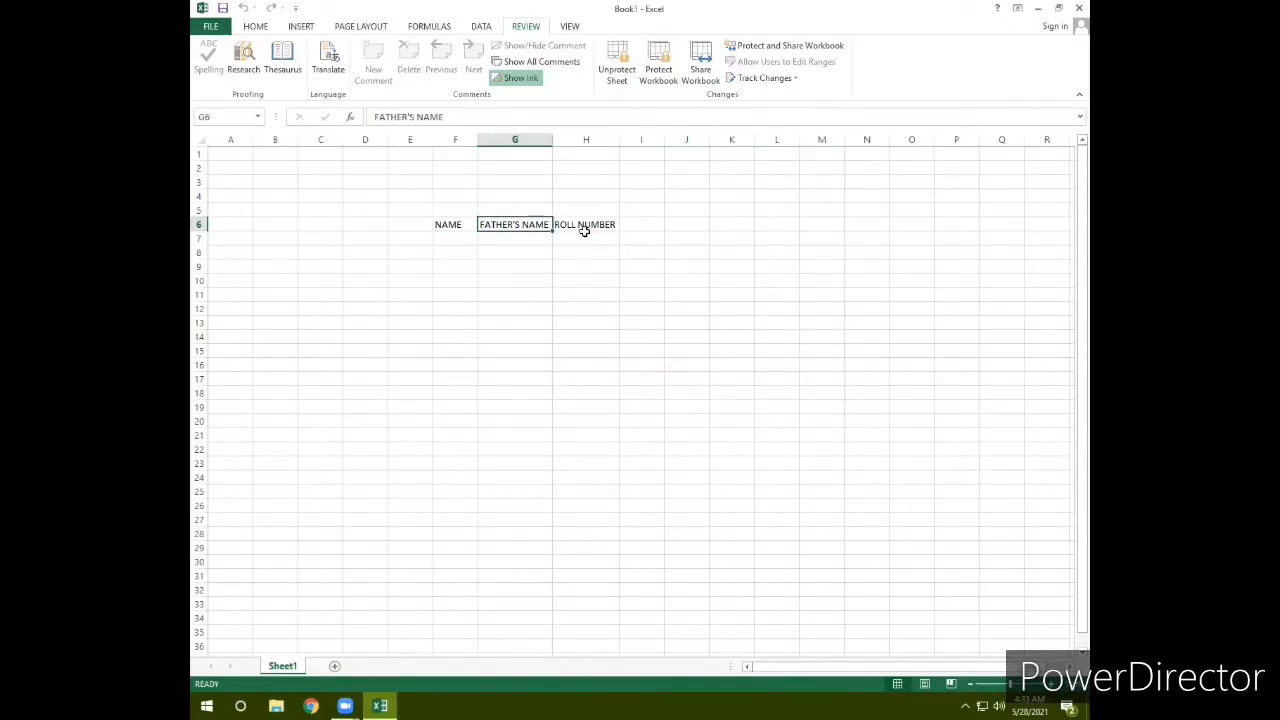
{"action": "left_click", "coordinate": [585, 229]}
{"action": "double_click", "coordinate": [587, 229]}
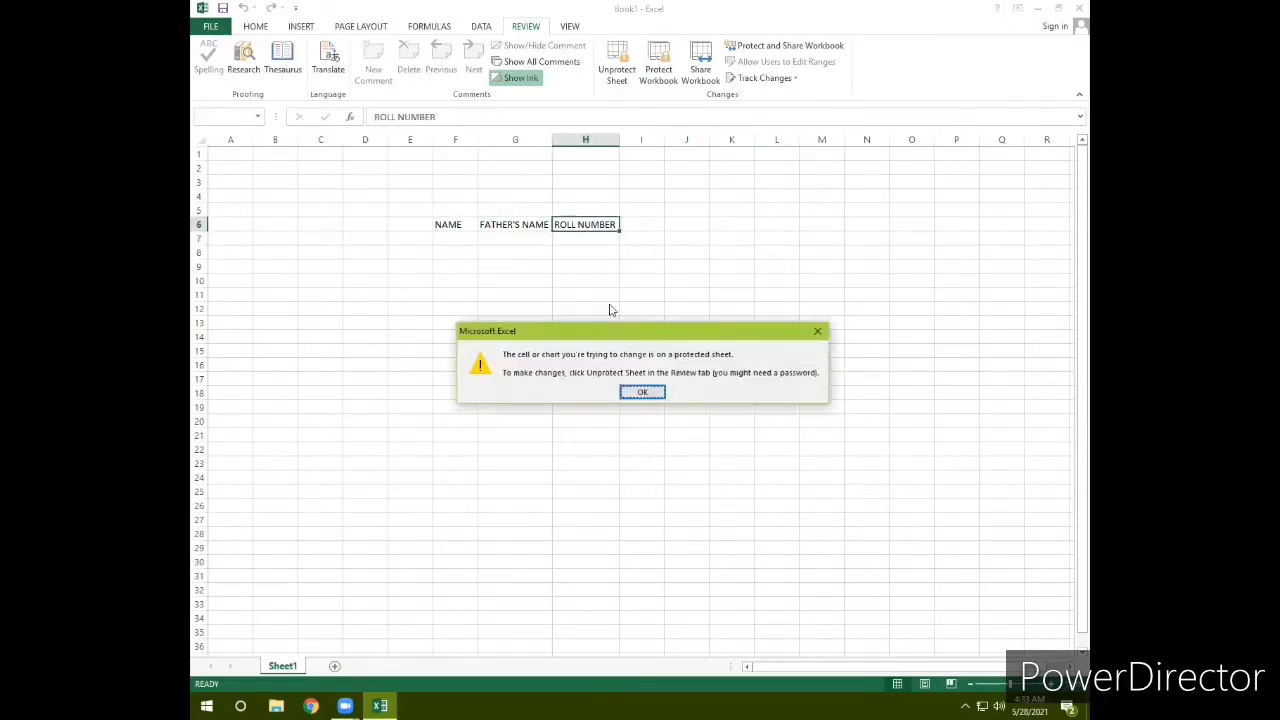
{"action": "left_click", "coordinate": [640, 391]}
{"action": "left_click", "coordinate": [459, 251]}
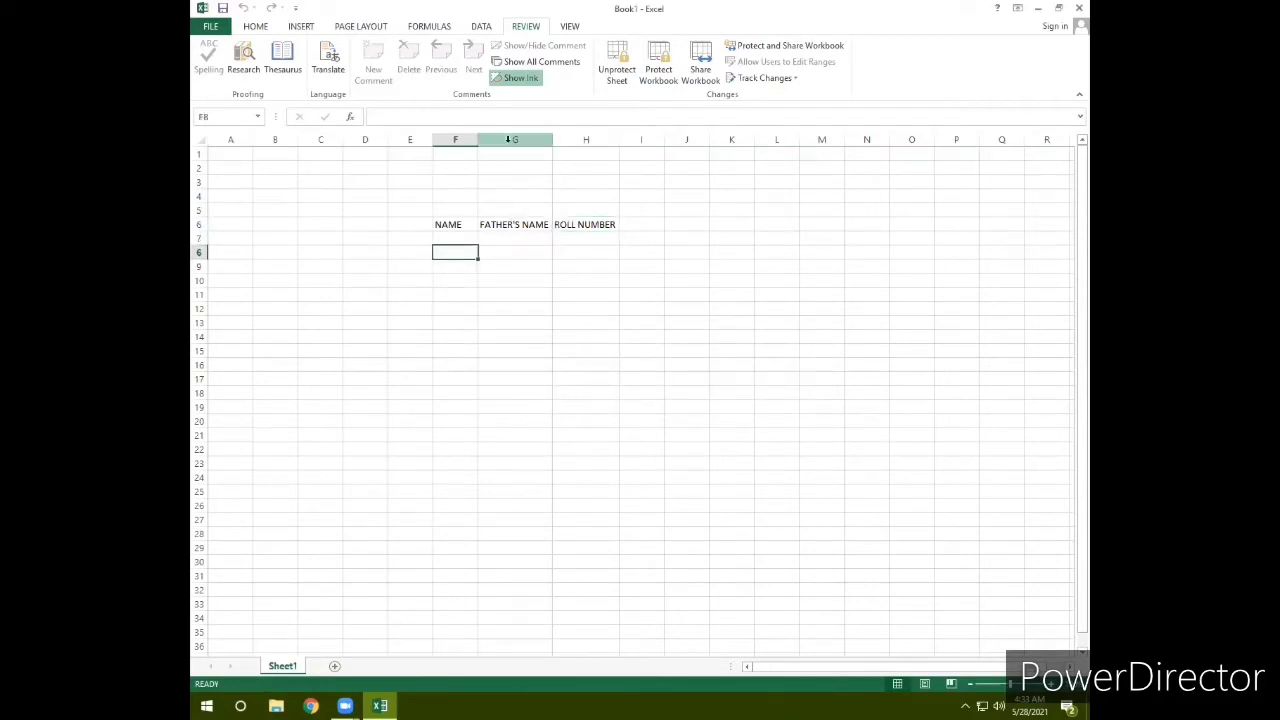
Step: Insert a blank column G between NAME and FATHER'S NAME
{"action": "right_click", "coordinate": [541, 140]}
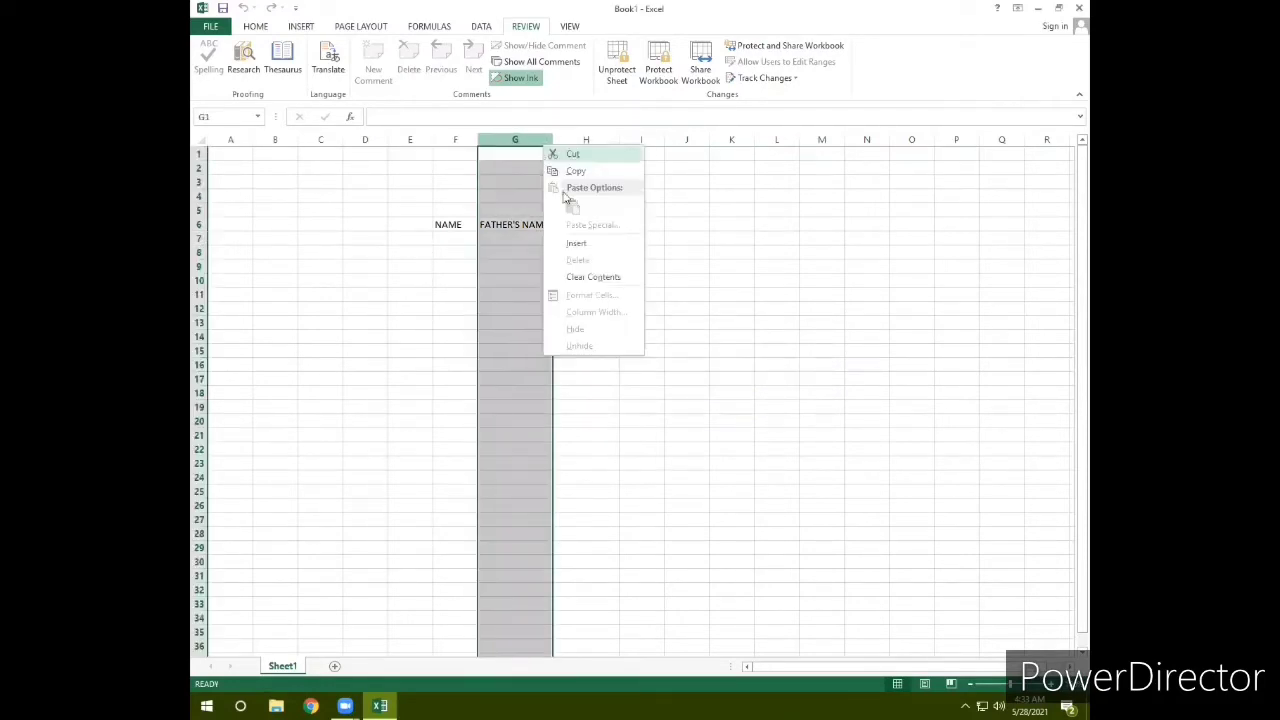
{"action": "left_click", "coordinate": [574, 246]}
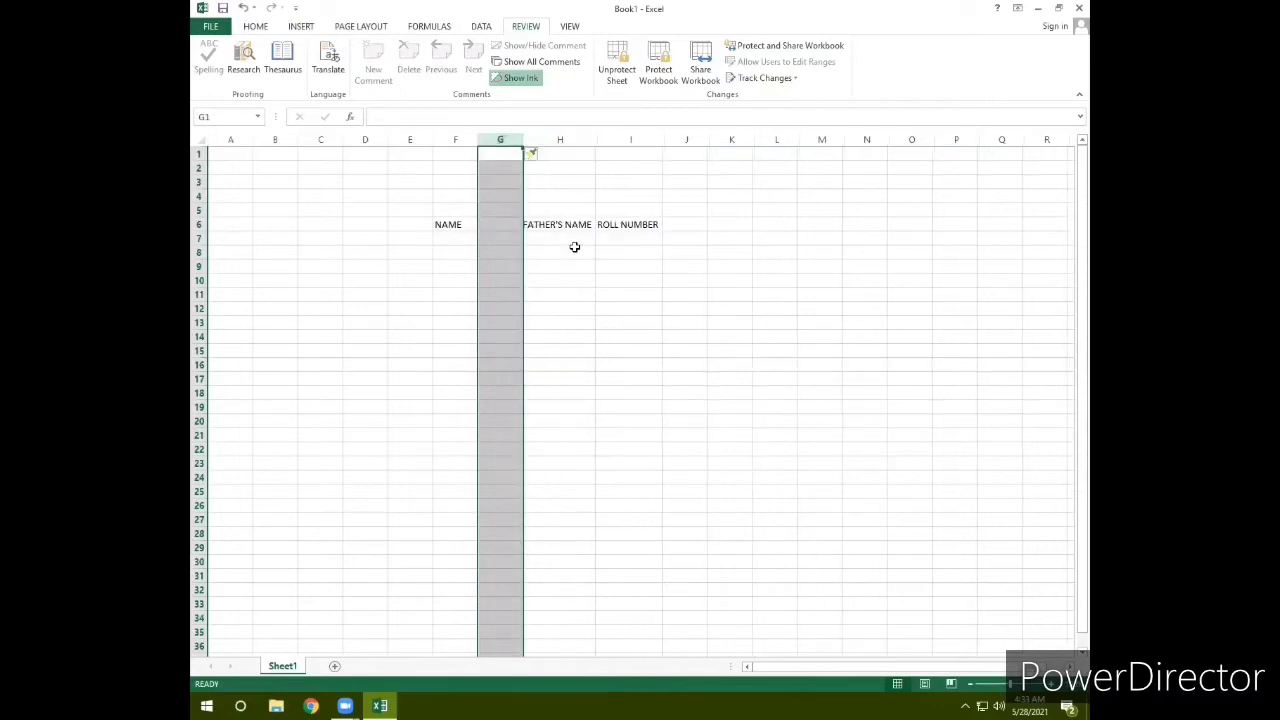
{"action": "left_click", "coordinate": [531, 267]}
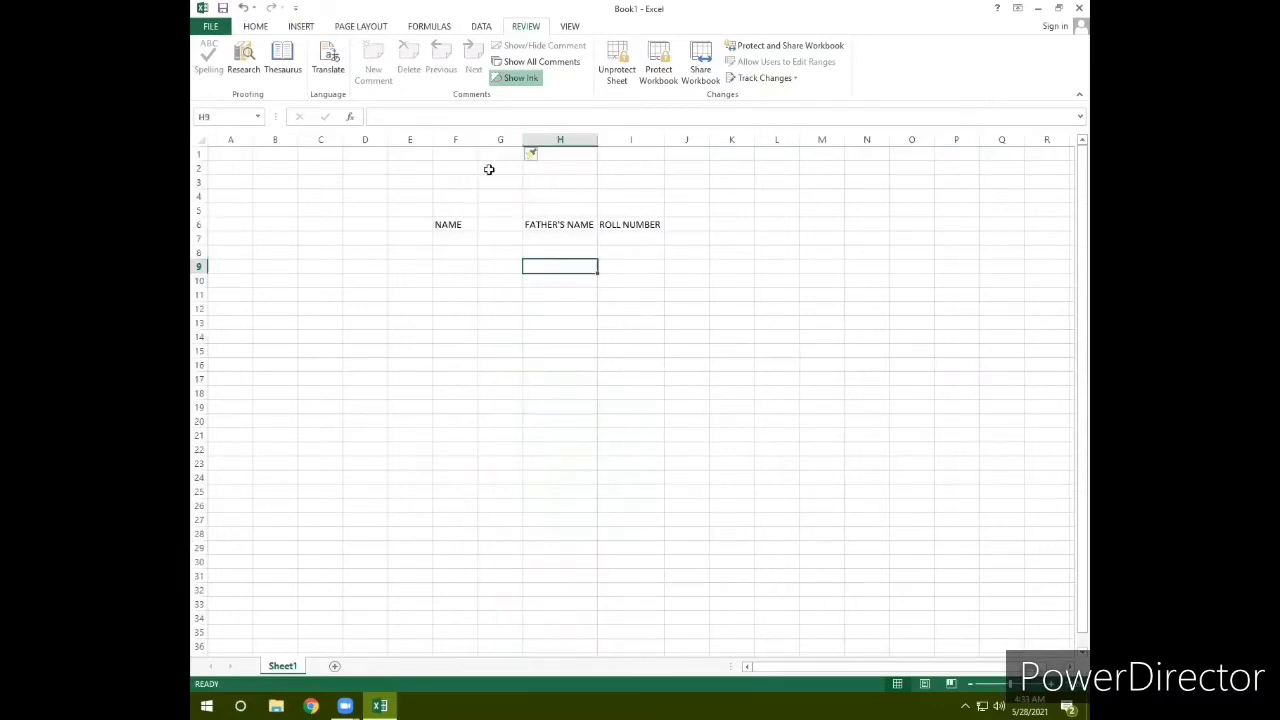
{"action": "left_click", "coordinate": [495, 140]}
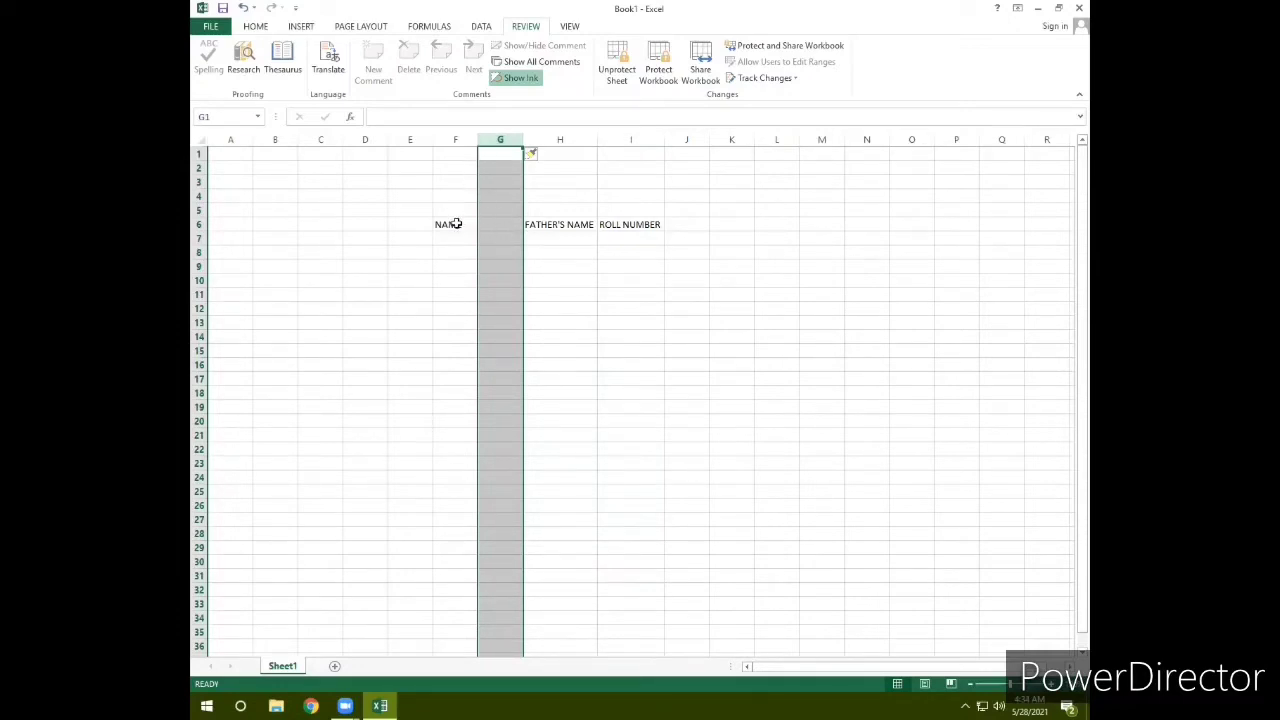
Step: Select header row F6:I6 and start unprotecting the sheet
{"action": "left_click_drag", "start_coordinate": [457, 222], "coordinate": [634, 224]}
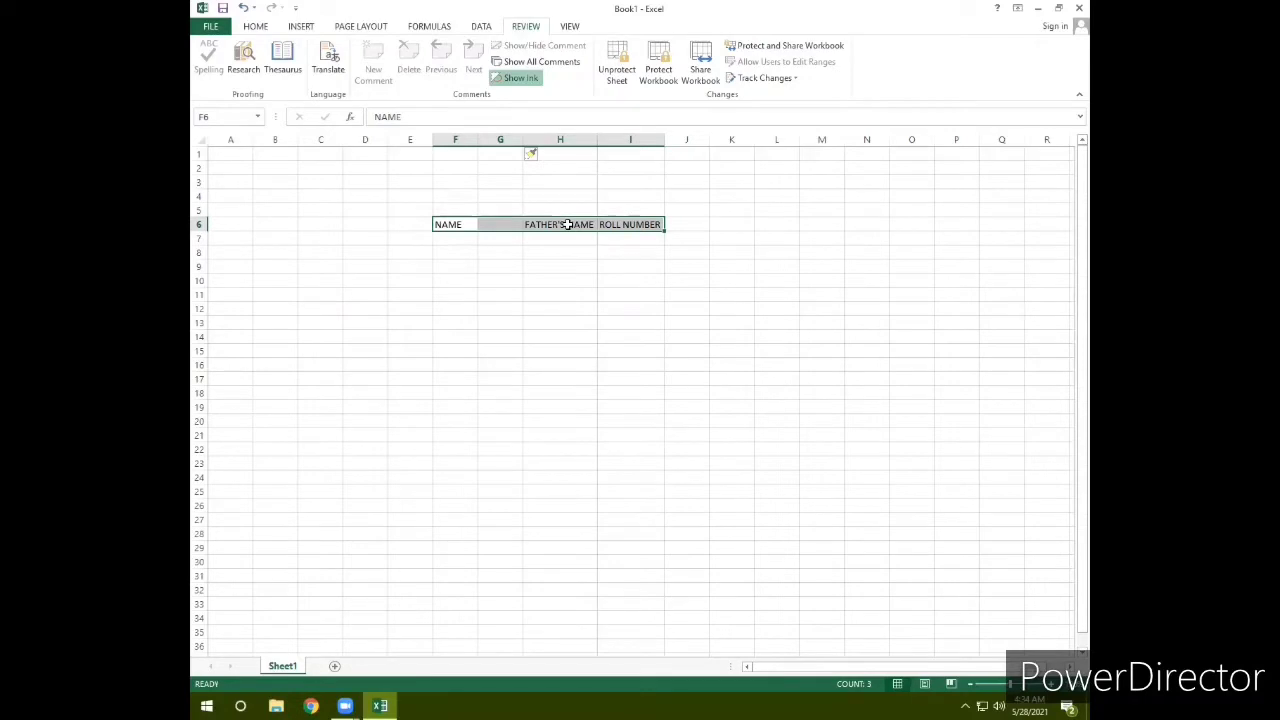
{"action": "left_click", "coordinate": [505, 294]}
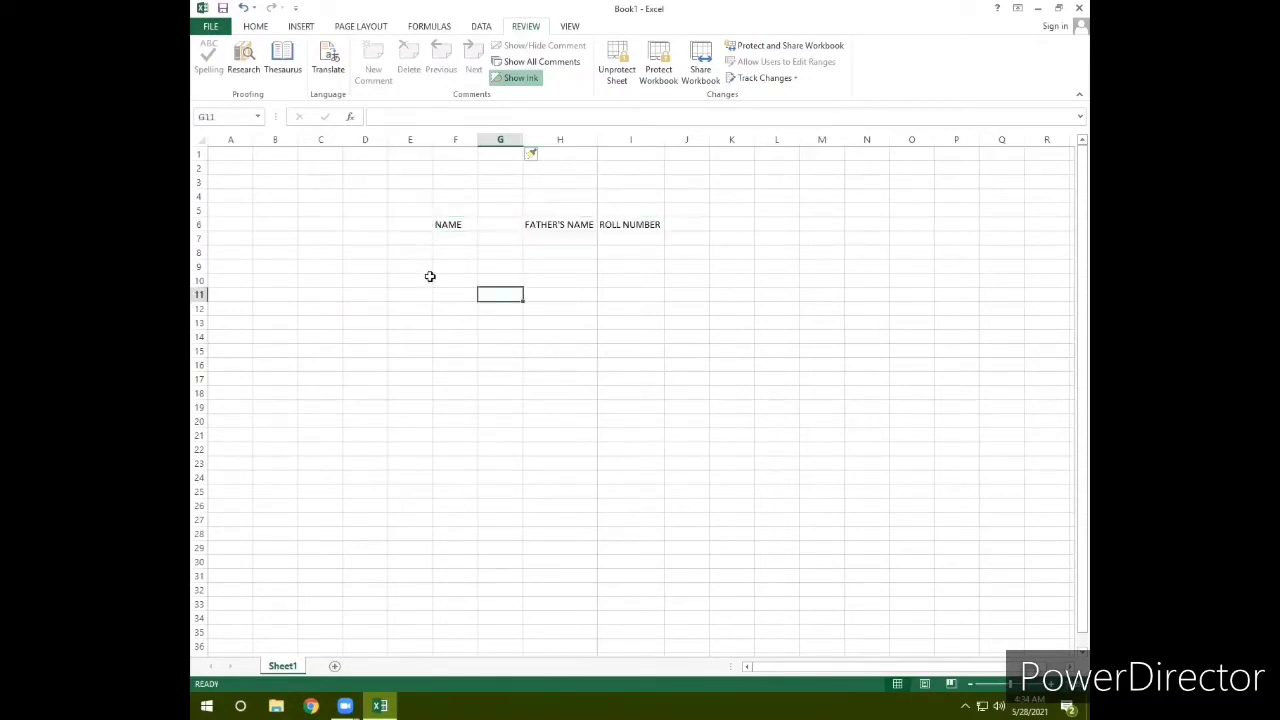
{"action": "left_click_drag", "start_coordinate": [441, 223], "coordinate": [640, 230]}
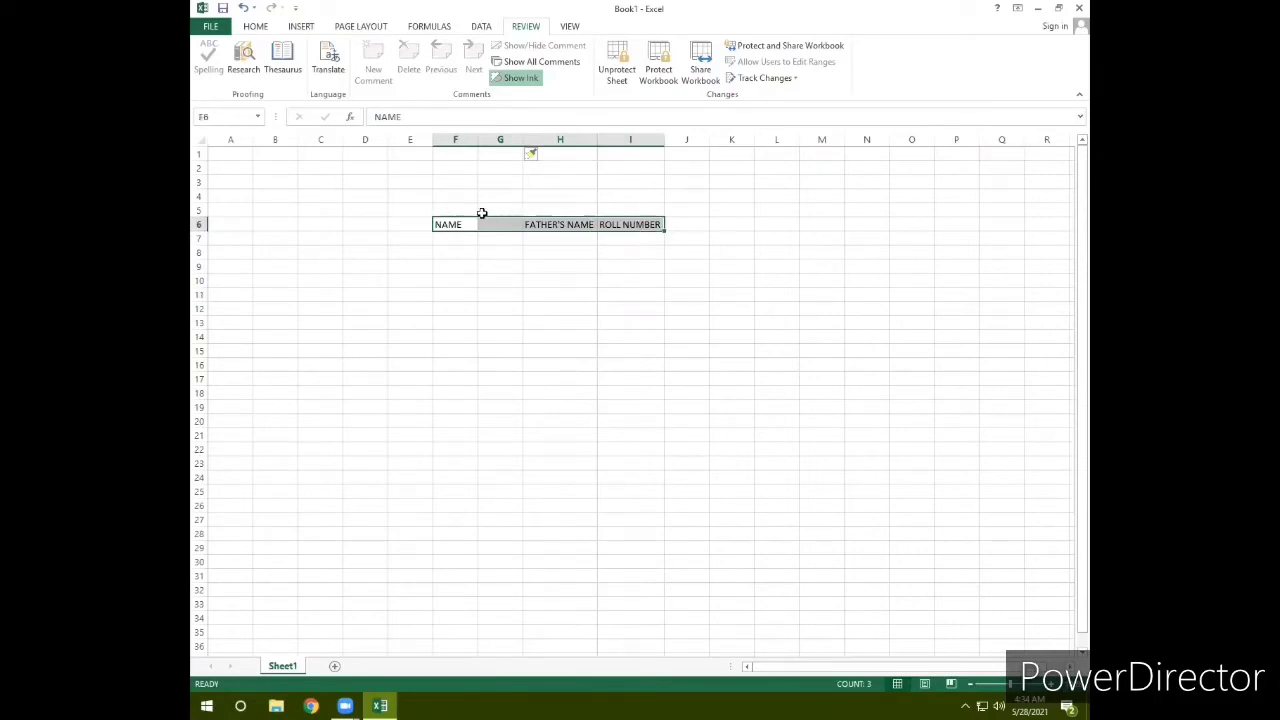
{"action": "left_click", "coordinate": [630, 85]}
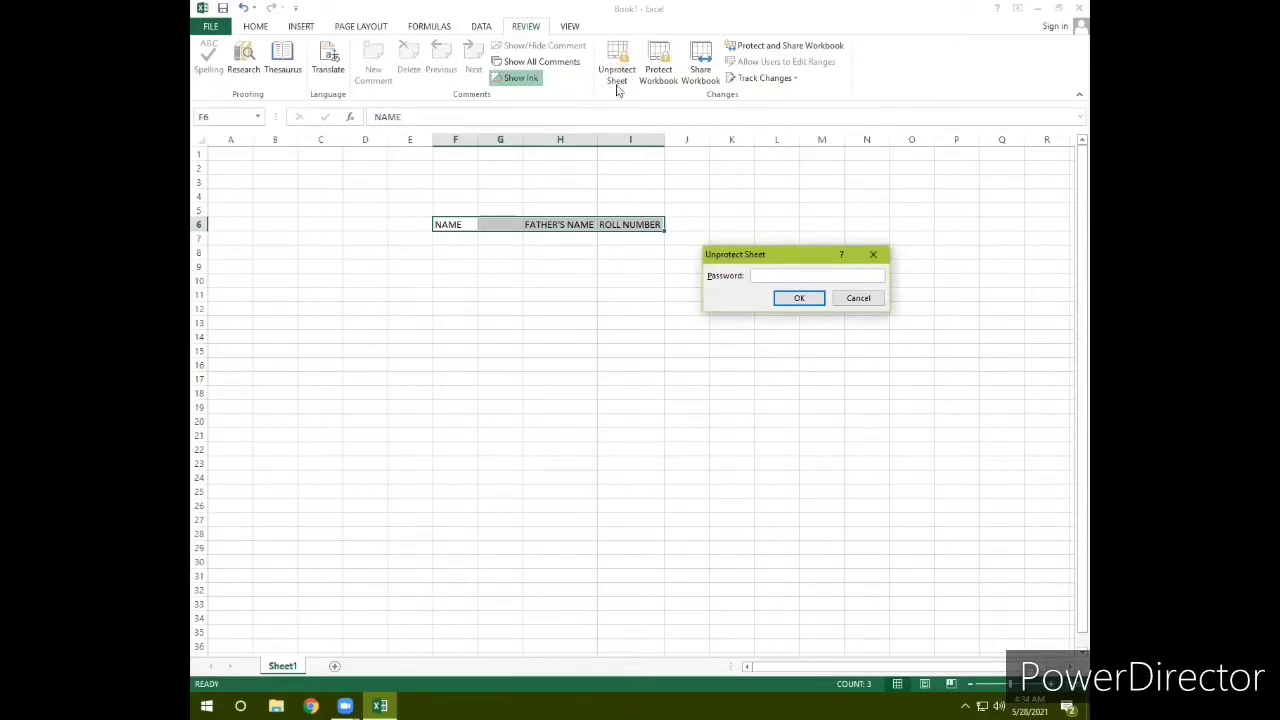
Step: Unprotect the sheet with its password and overwrite F6 with SFD
{"action": "left_click", "coordinate": [796, 298]}
{"action": "left_click", "coordinate": [582, 240]}
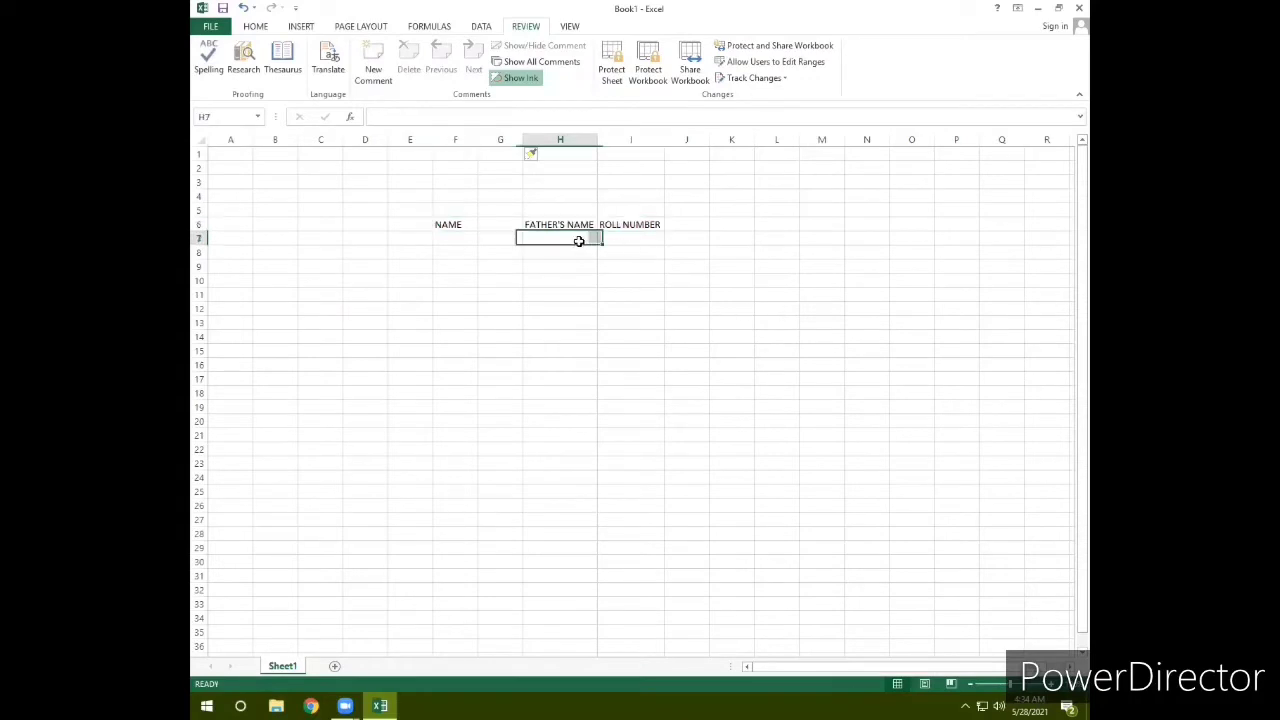
{"action": "left_click", "coordinate": [465, 222]}
{"action": "left_click", "coordinate": [508, 297]}
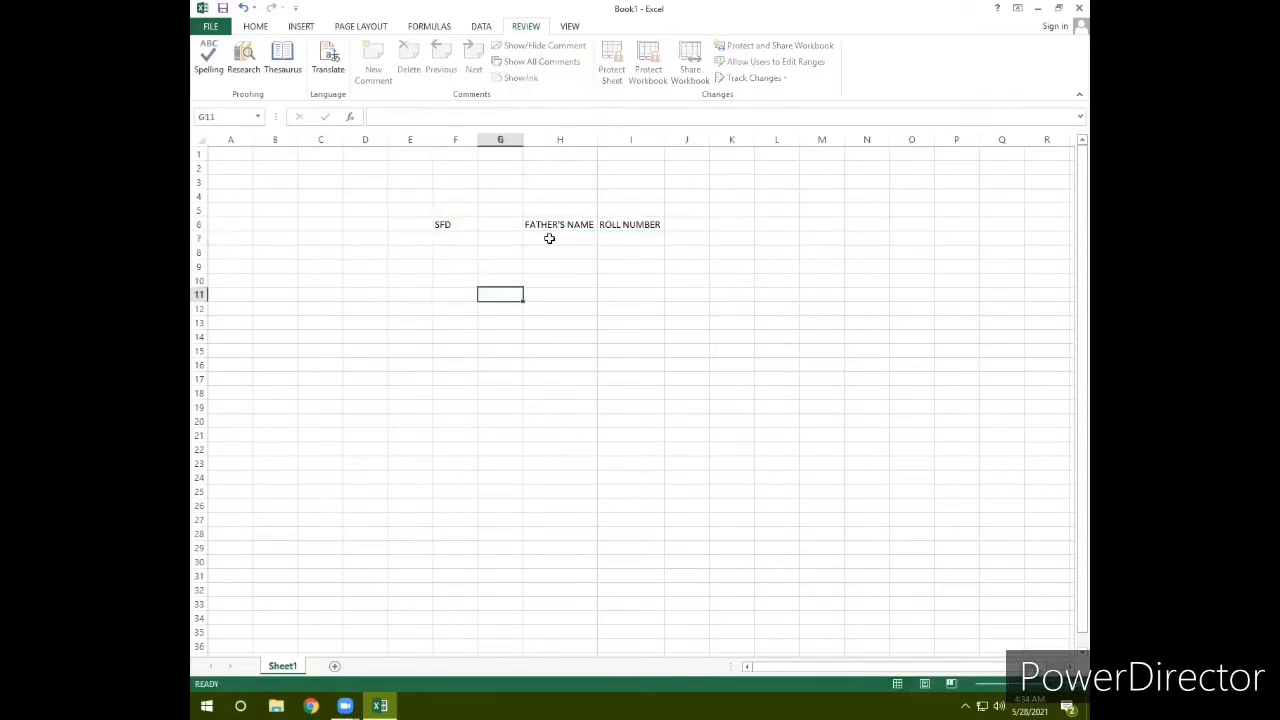
Step: Replace the H6 and I6 headings with ASF and ASDG
{"action": "left_click", "coordinate": [551, 222]}
{"action": "type", "text": "ASF"}
{"action": "key", "text": "Down"}
{"action": "key", "text": "Down"}
{"action": "key", "text": "Down"}
{"action": "key", "text": "Down"}
{"action": "left_click", "coordinate": [634, 226]}
{"action": "type", "text": "ASDG"}
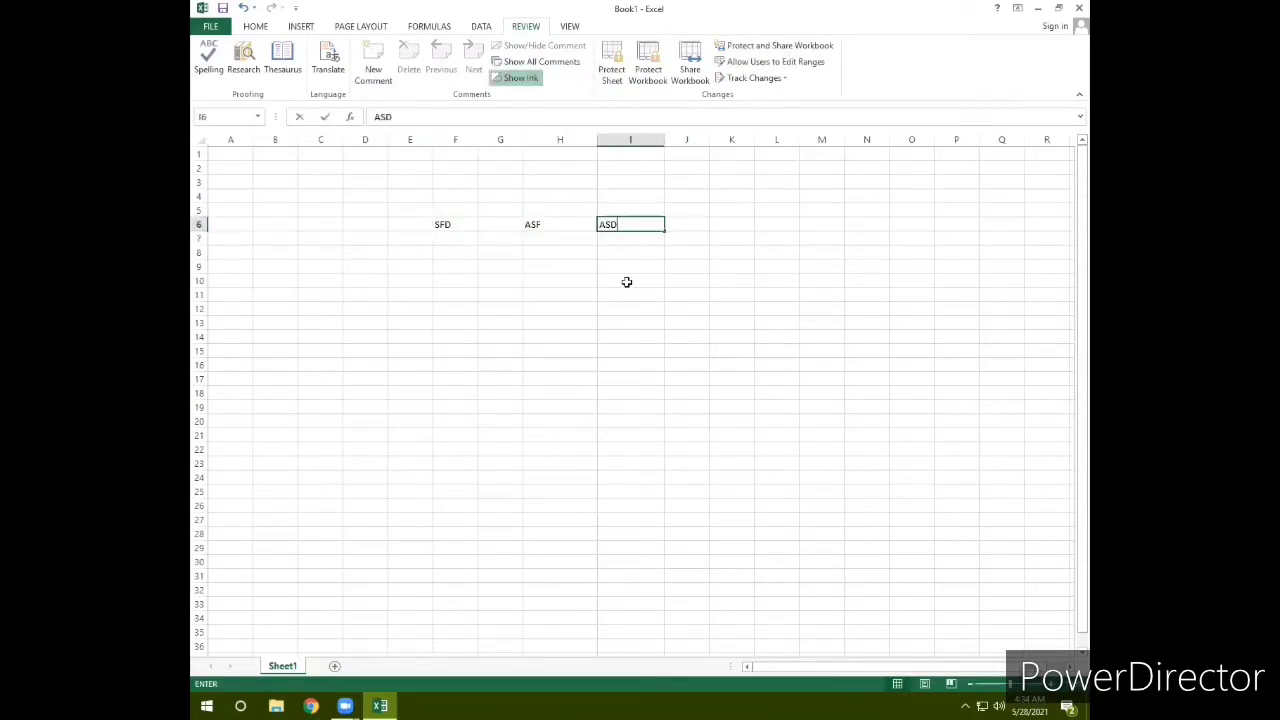
{"action": "left_click", "coordinate": [626, 280]}
{"action": "left_click", "coordinate": [546, 280]}
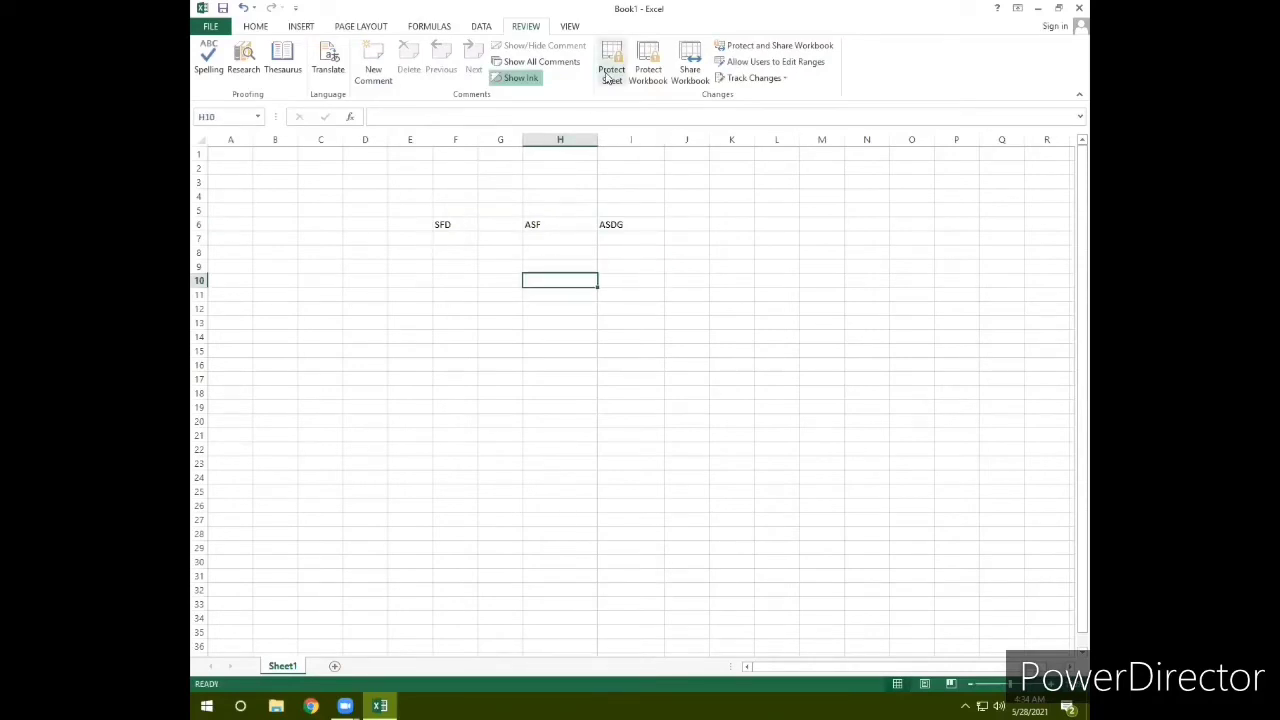
{"action": "left_click", "coordinate": [618, 83]}
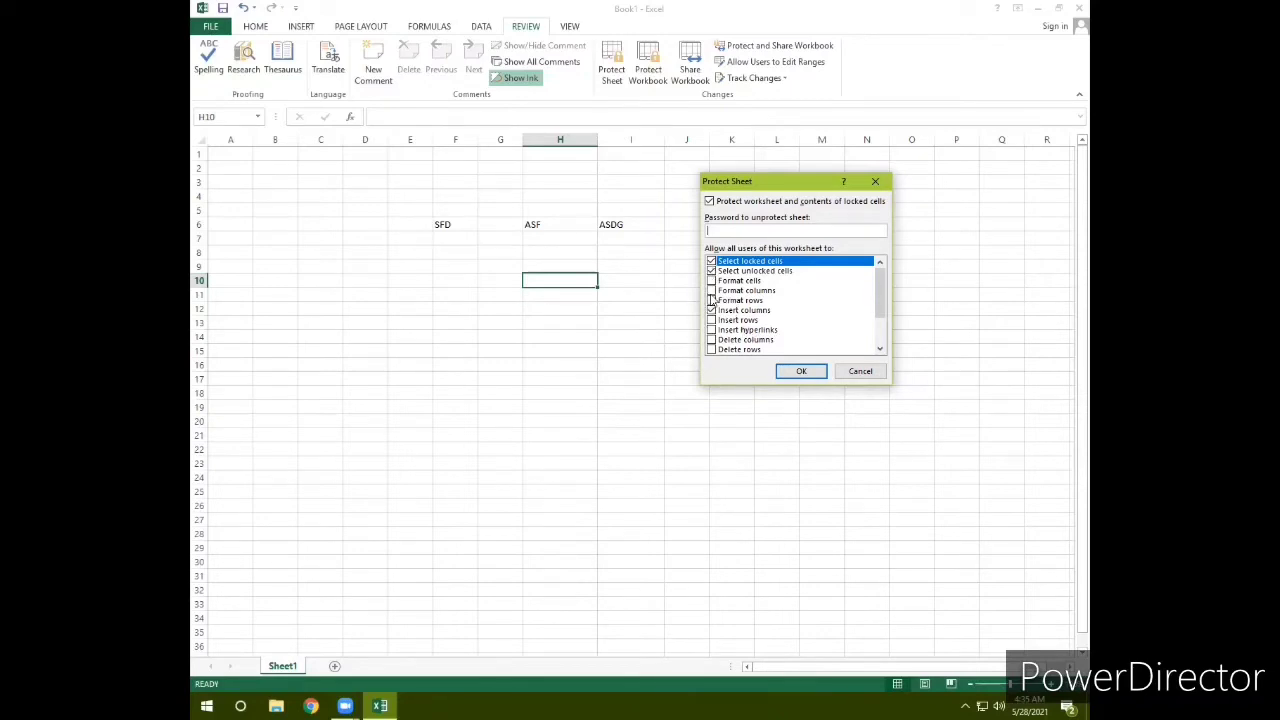
{"action": "left_click", "coordinate": [711, 309]}
{"action": "left_click", "coordinate": [711, 309]}
{"action": "left_click", "coordinate": [860, 372]}
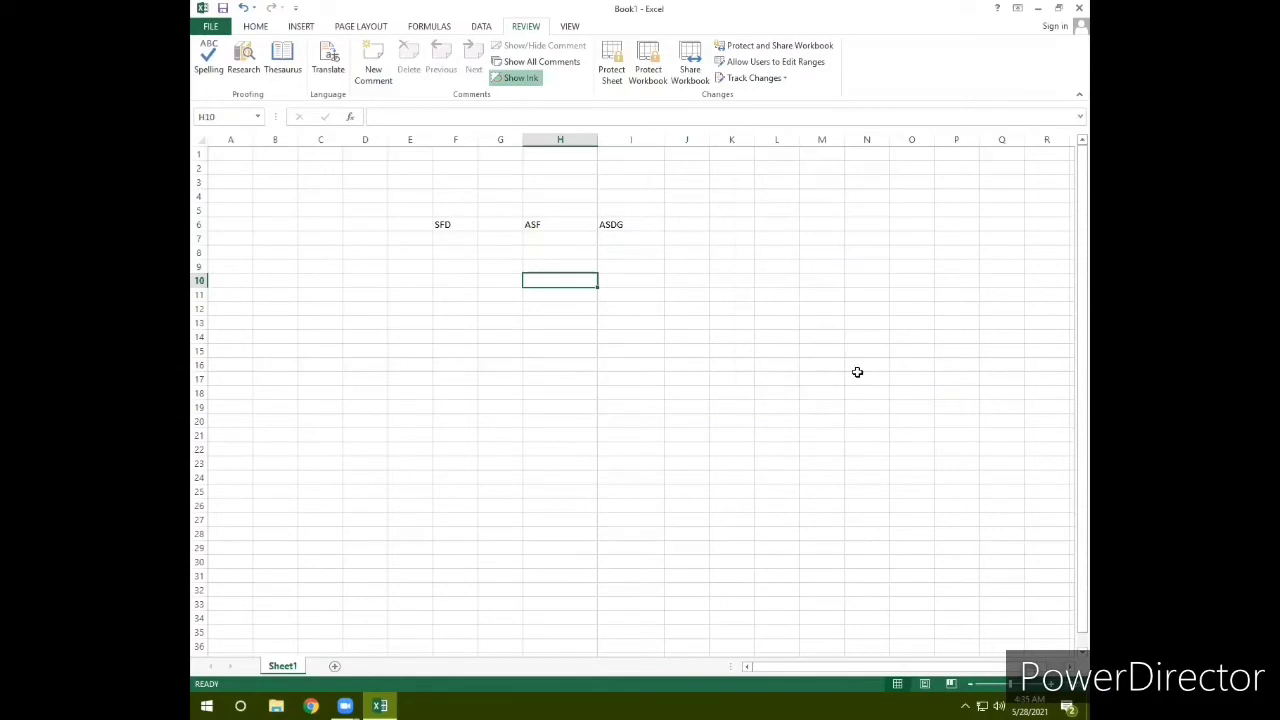
Step: Open the Protect Structure and Windows dialog and drag it aside
{"action": "left_click", "coordinate": [648, 68]}
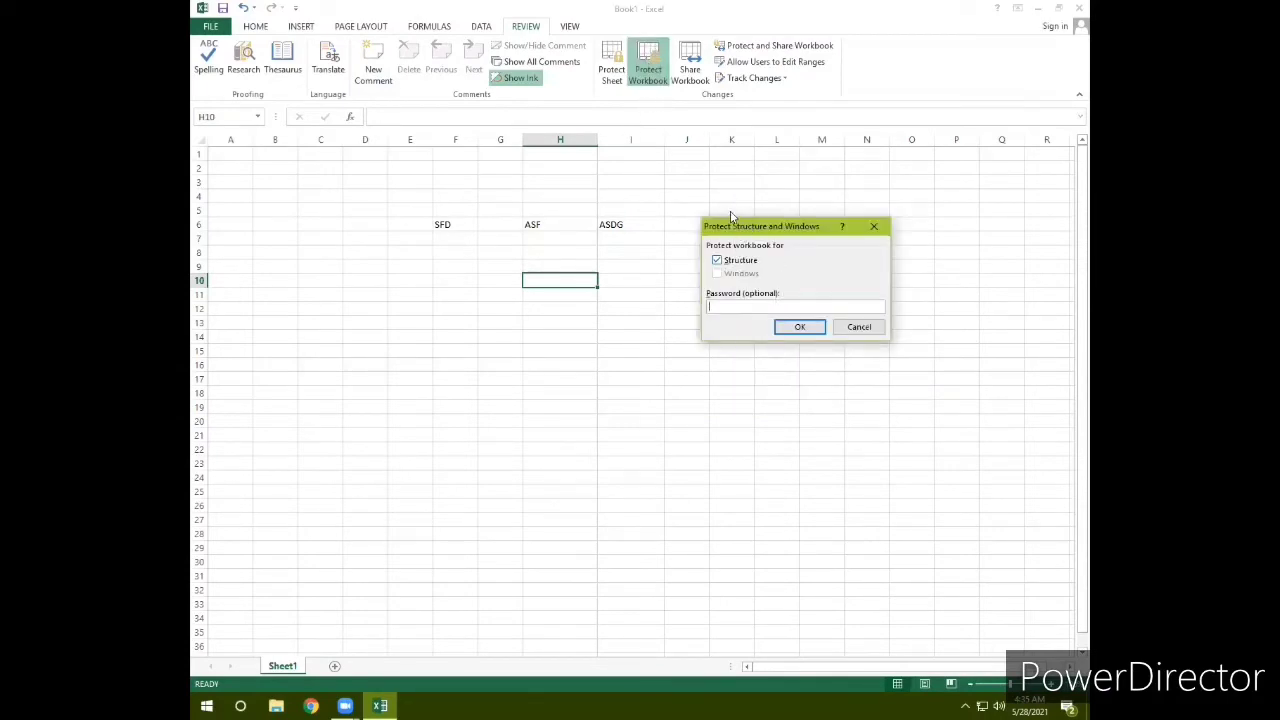
{"action": "left_click_drag", "start_coordinate": [733, 230], "coordinate": [654, 201]}
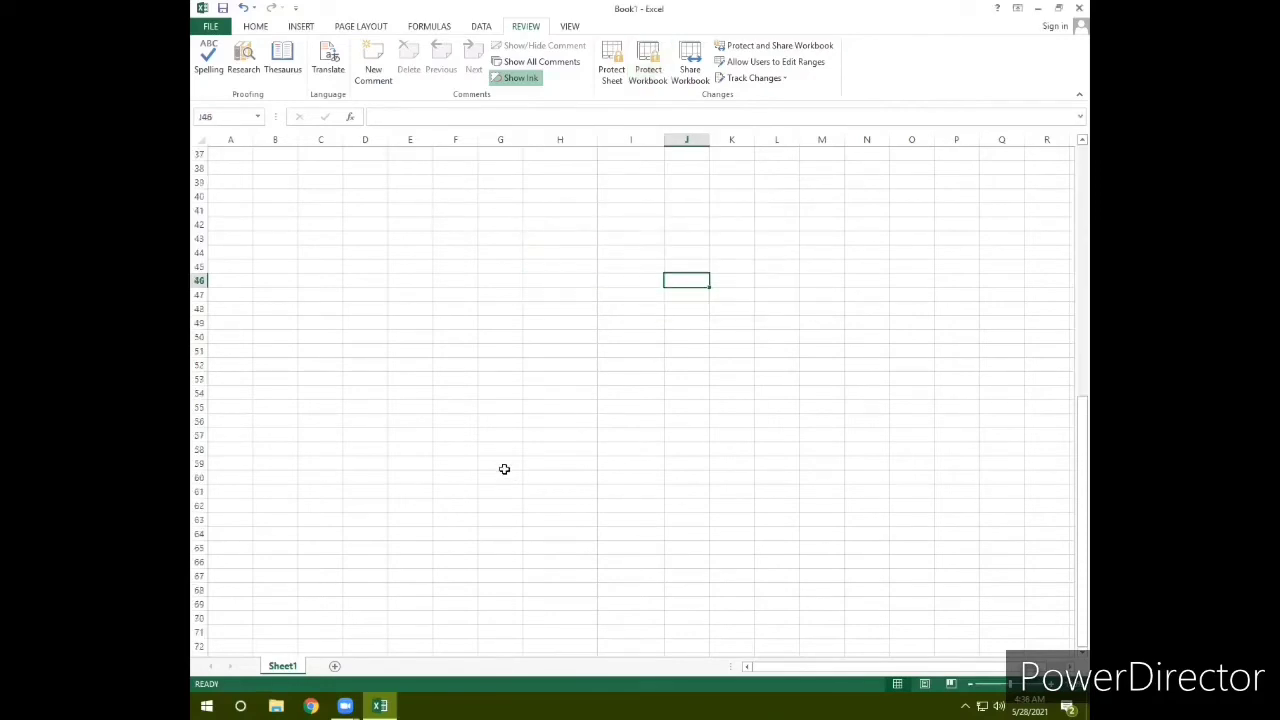
Step: Enter 23, 25, 26 and 28 across F7:I7
{"action": "scroll", "coordinate": [505, 473], "scroll_direction": "up", "scroll_amount": 5}
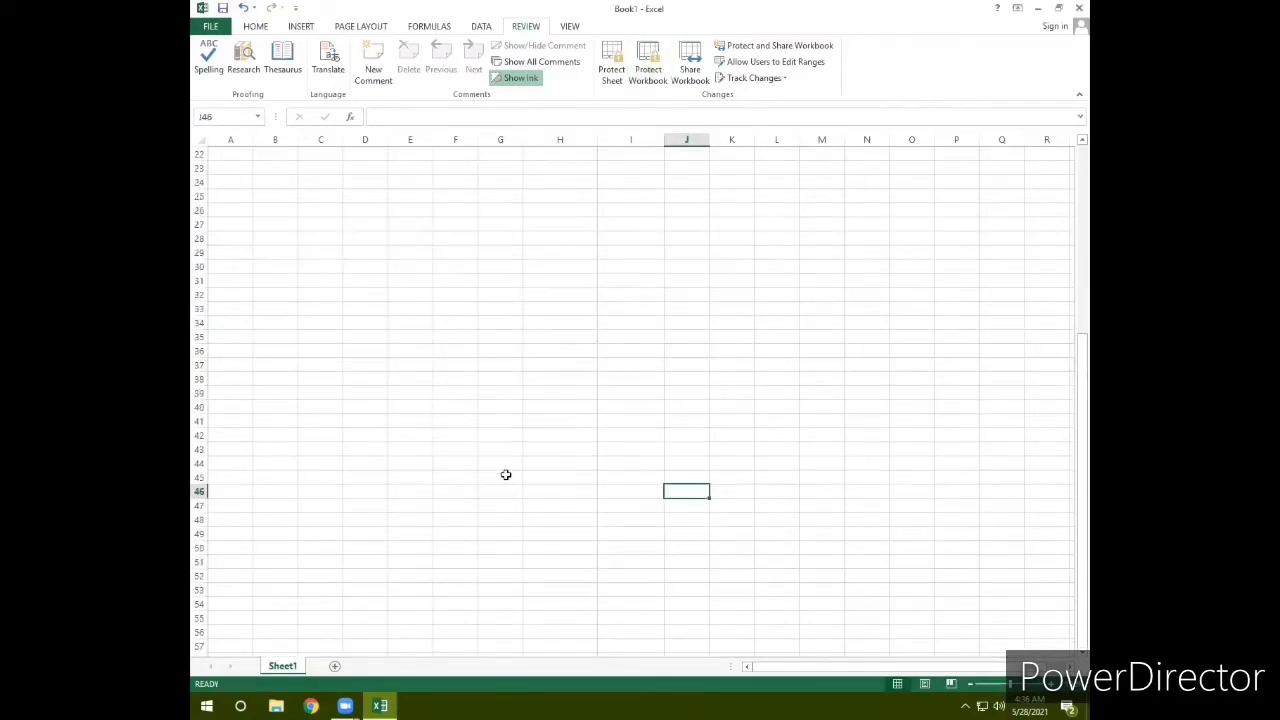
{"action": "scroll", "coordinate": [863, 397], "scroll_direction": "up", "scroll_amount": 7}
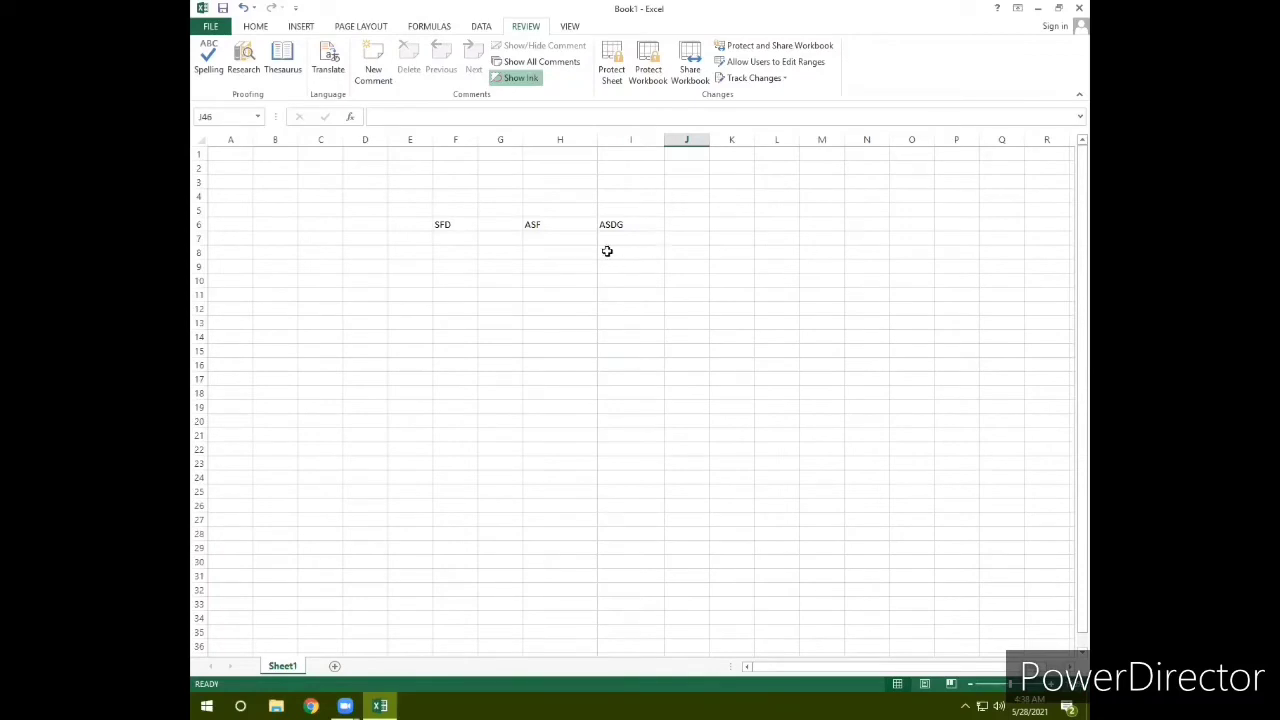
{"action": "left_click", "coordinate": [451, 241]}
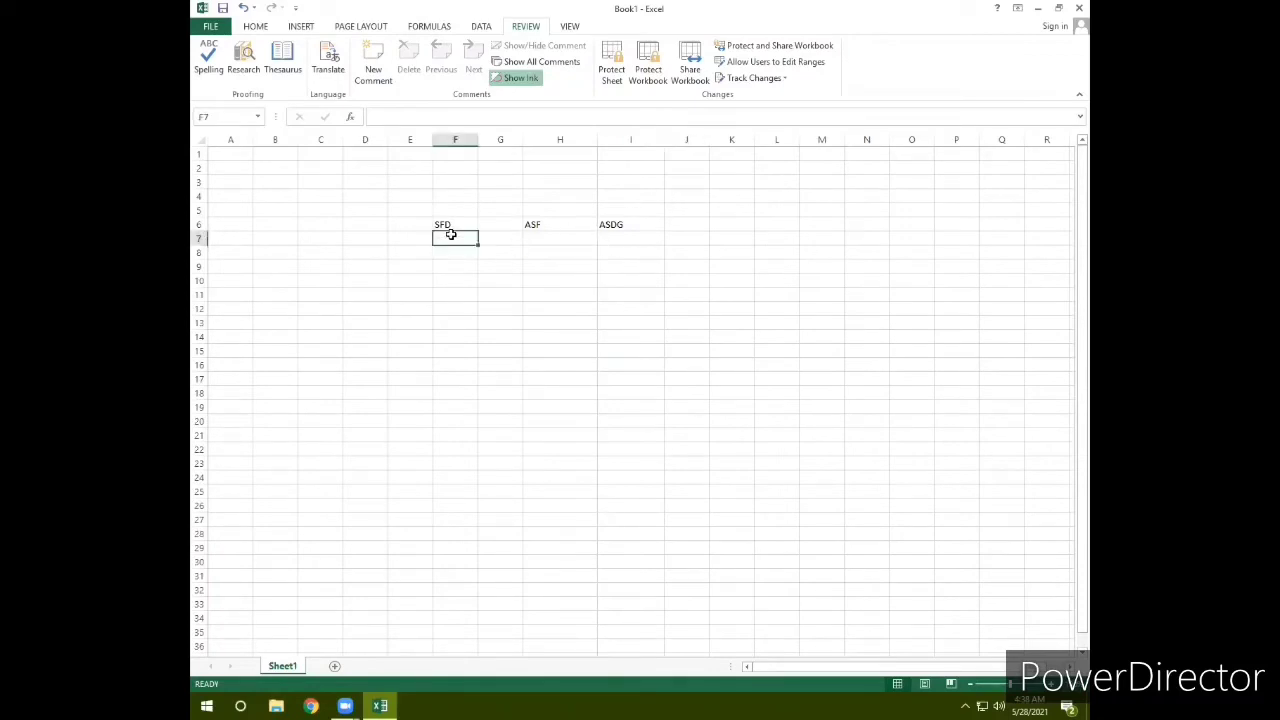
{"action": "type", "text": "23"}
{"action": "key", "text": "Tab"}
{"action": "type", "text": "25"}
{"action": "key", "text": "Tab"}
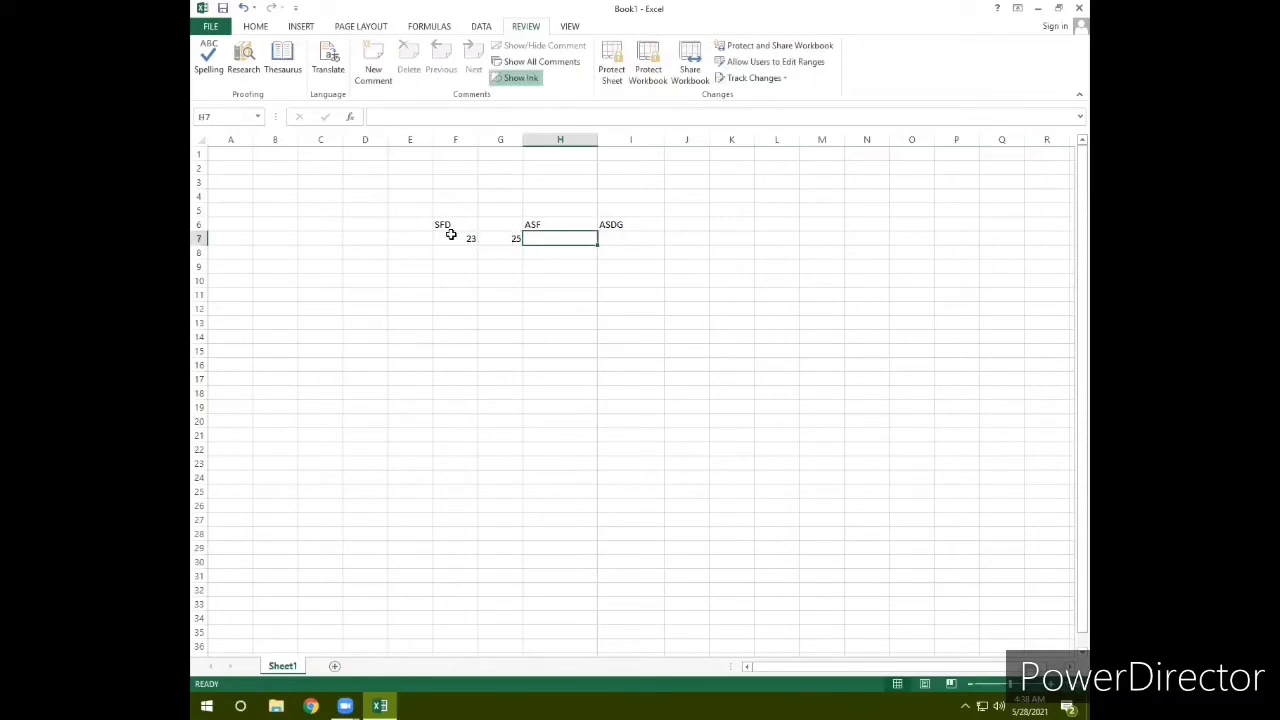
{"action": "type", "text": "26"}
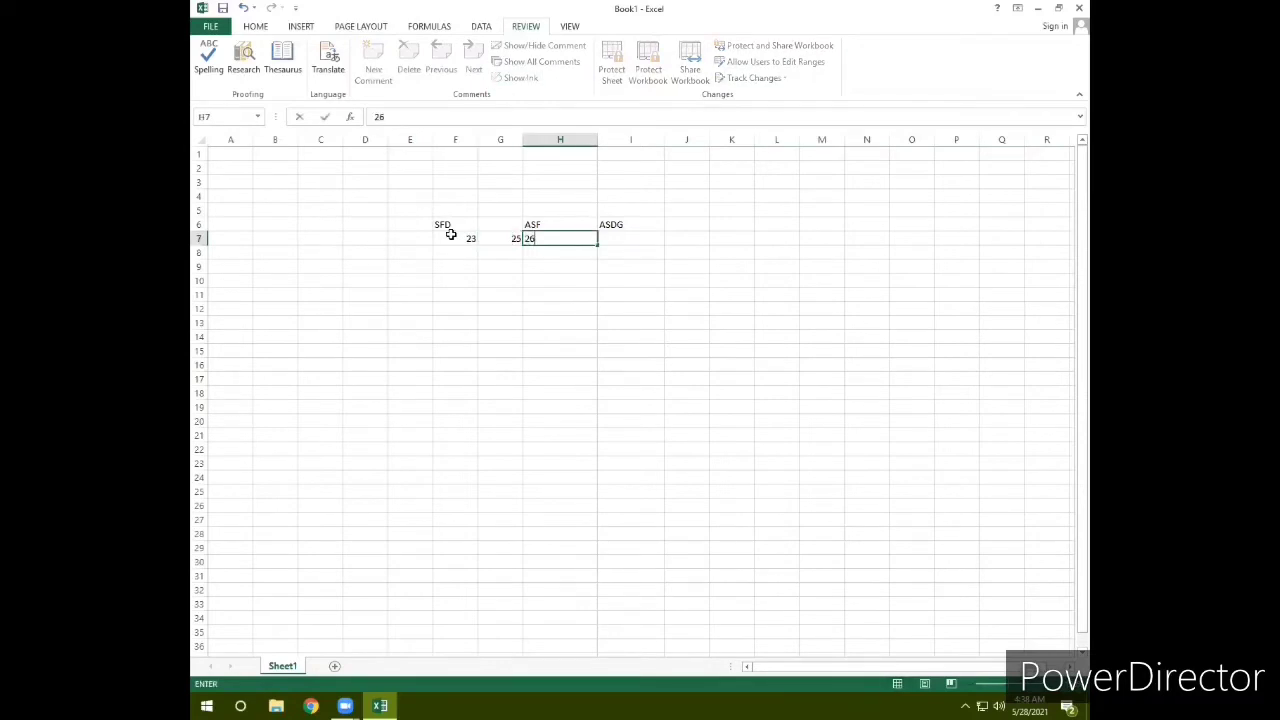
{"action": "key", "text": "Tab"}
{"action": "type", "text": "28"}
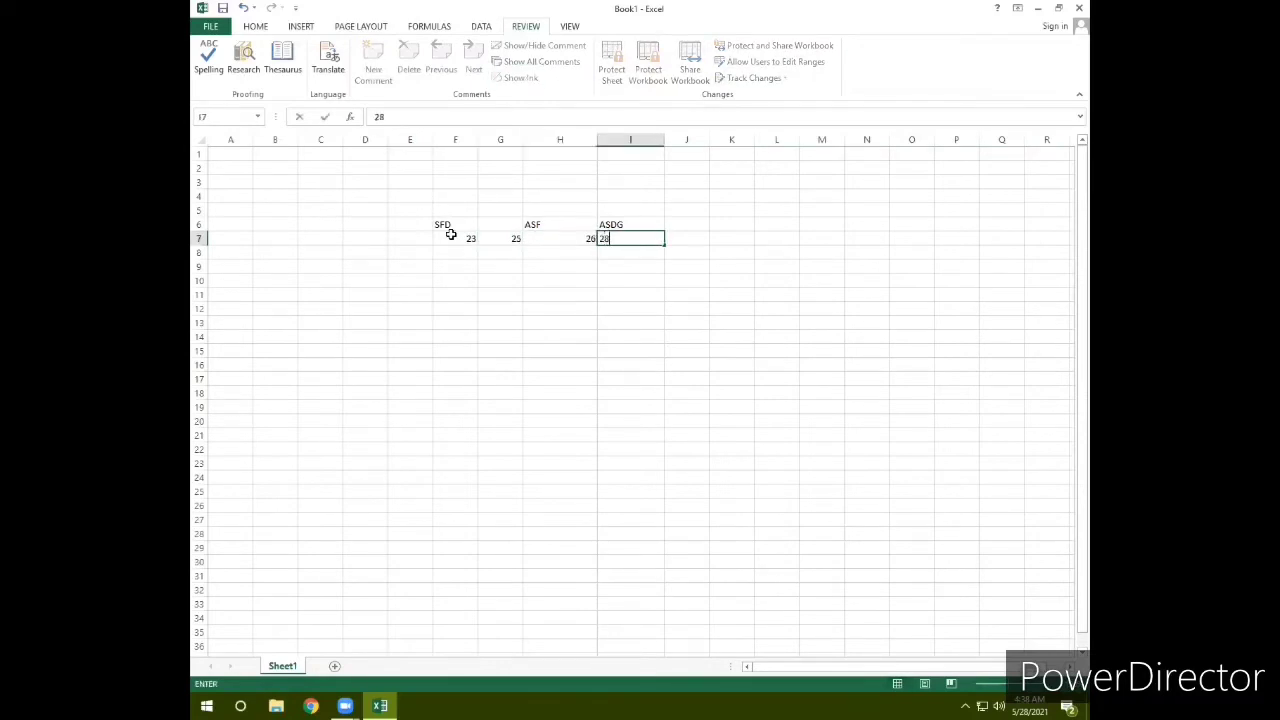
Step: Give column G the heading SDFSD in cell G6
{"action": "left_click", "coordinate": [503, 227]}
{"action": "type", "text": "SDFSD"}
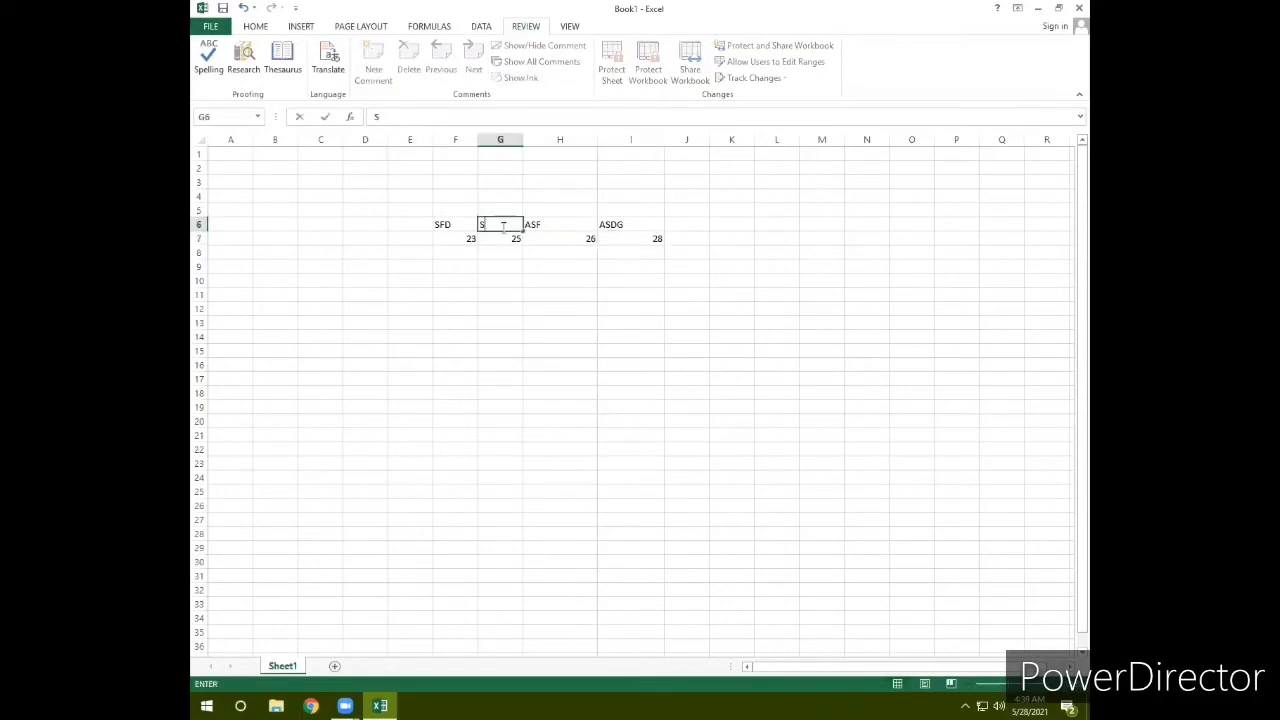
{"action": "left_click", "coordinate": [510, 281]}
{"action": "key", "text": "Tab"}
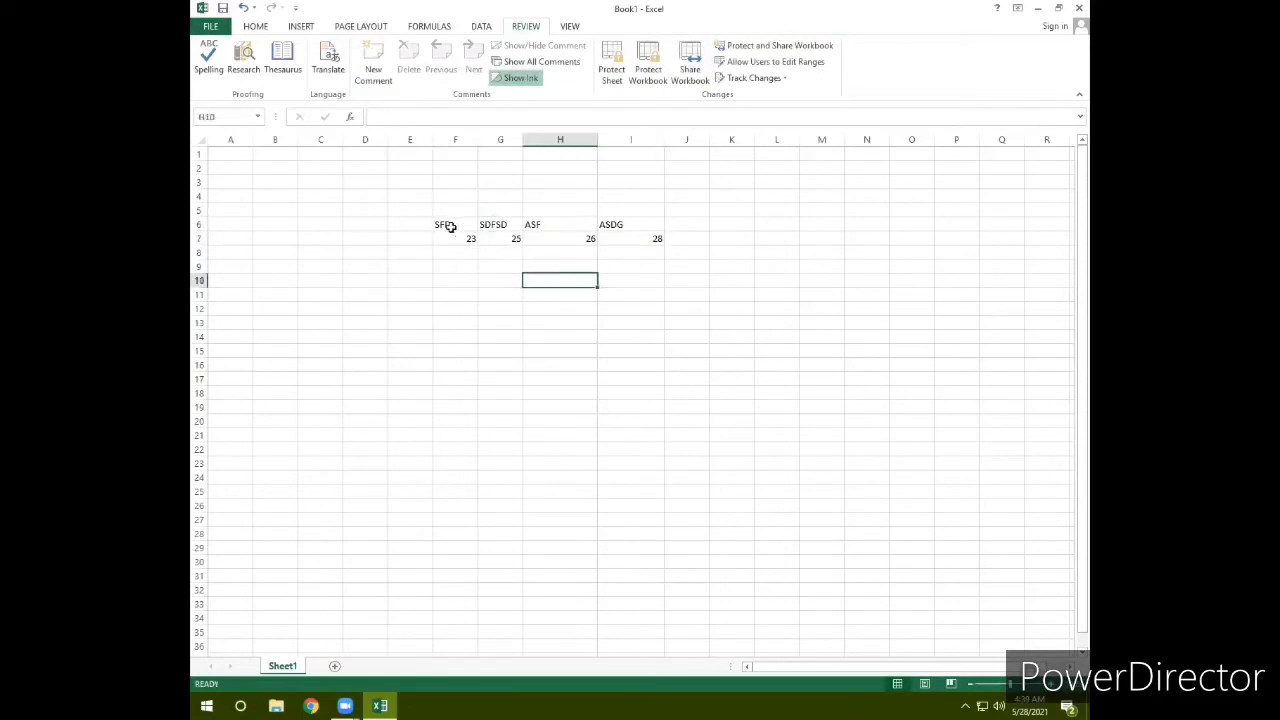
{"action": "left_click_drag", "start_coordinate": [449, 226], "coordinate": [614, 235]}
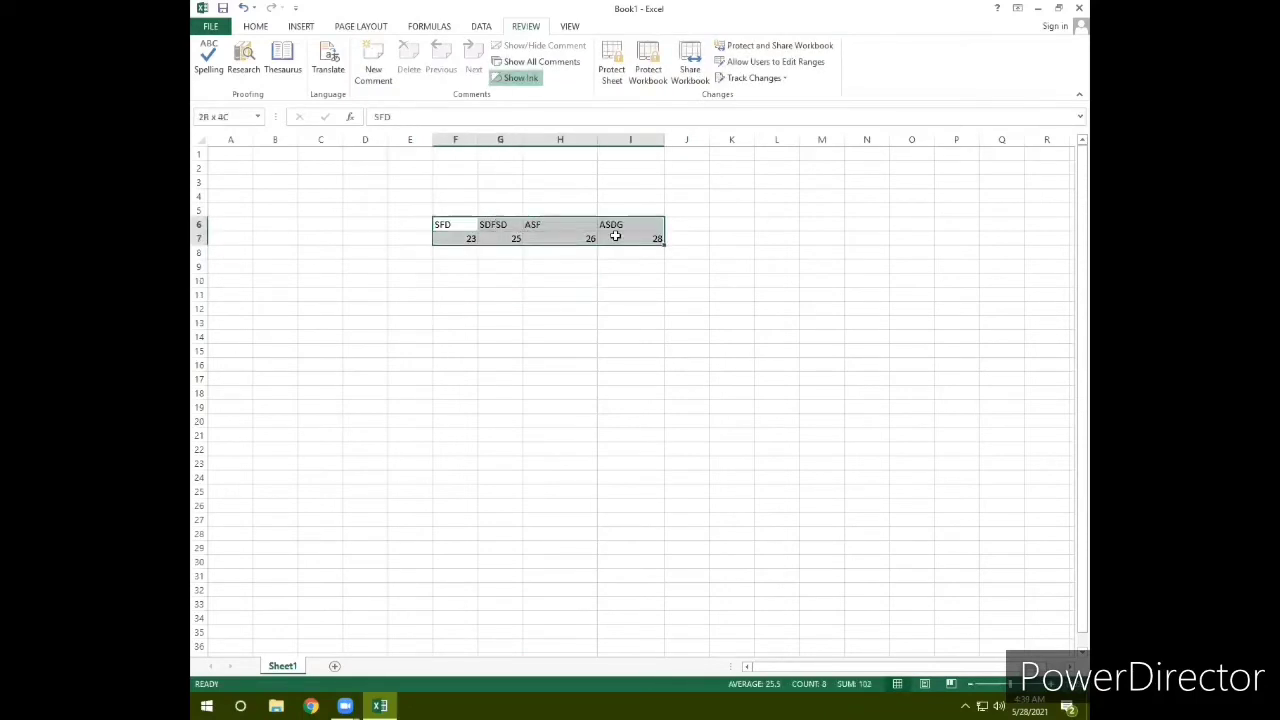
{"action": "left_click", "coordinate": [600, 307]}
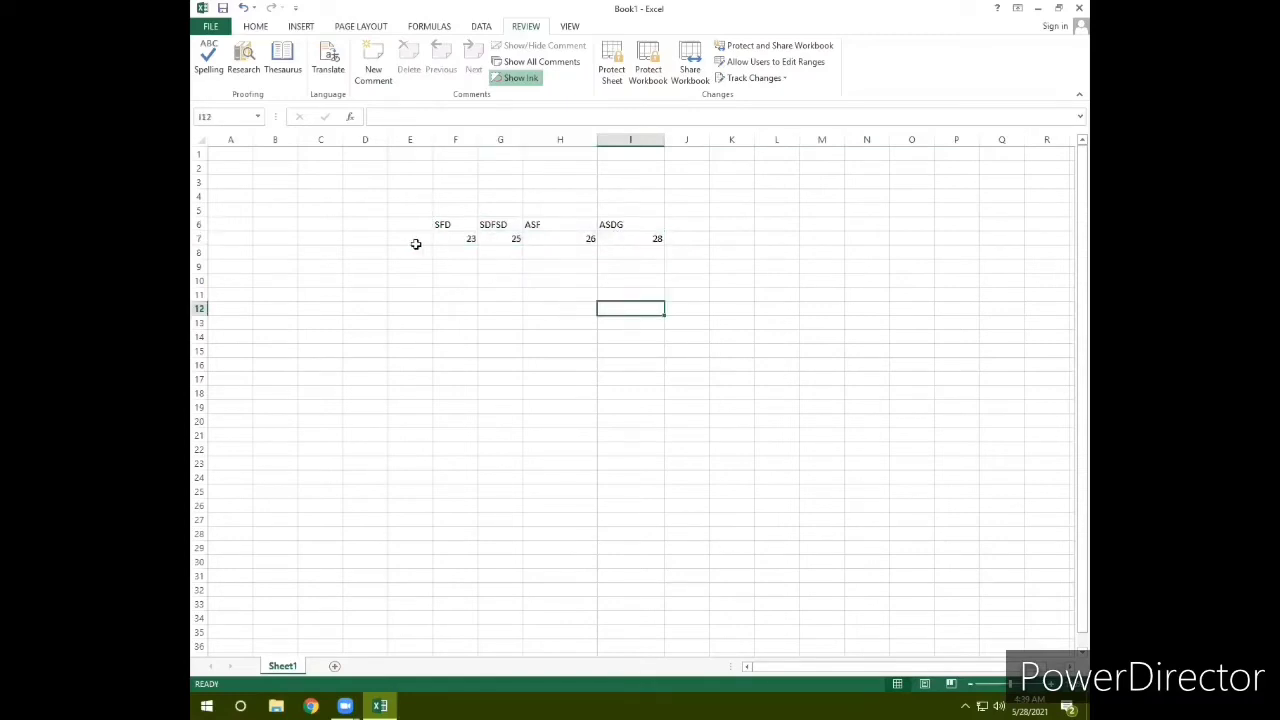
{"action": "left_click_drag", "start_coordinate": [446, 240], "coordinate": [614, 237]}
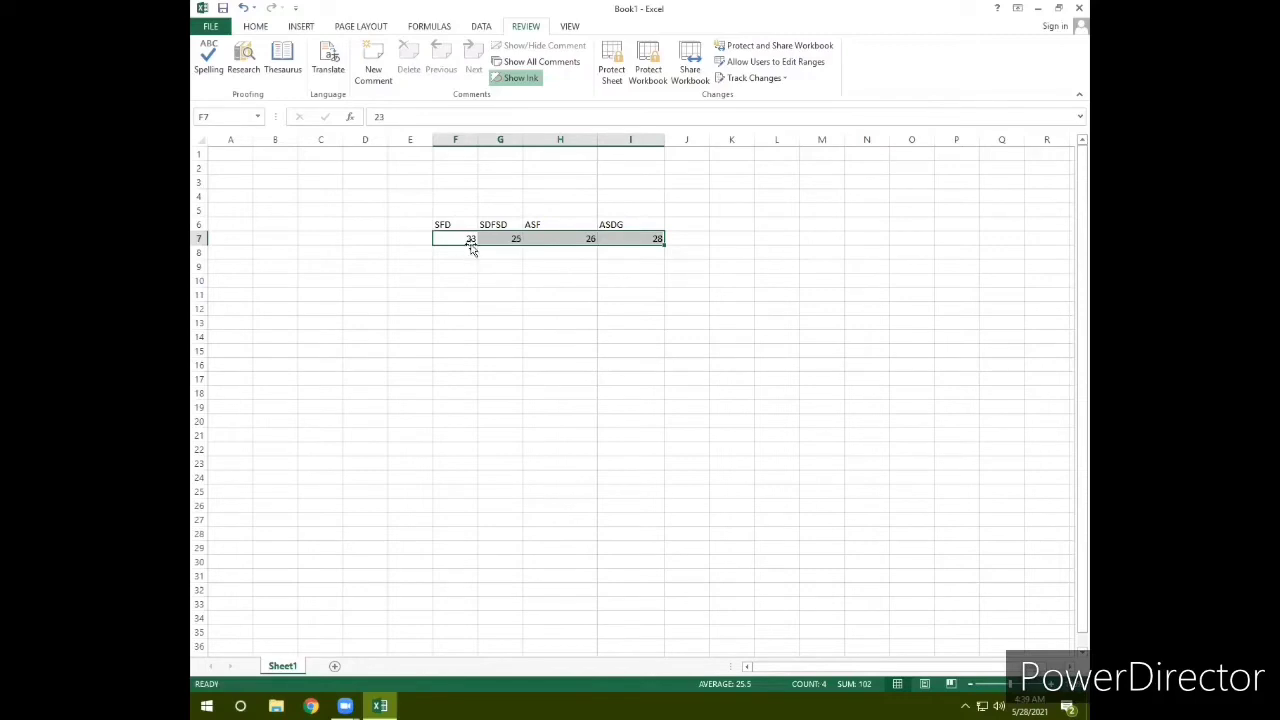
{"action": "left_click_drag", "start_coordinate": [463, 226], "coordinate": [624, 225]}
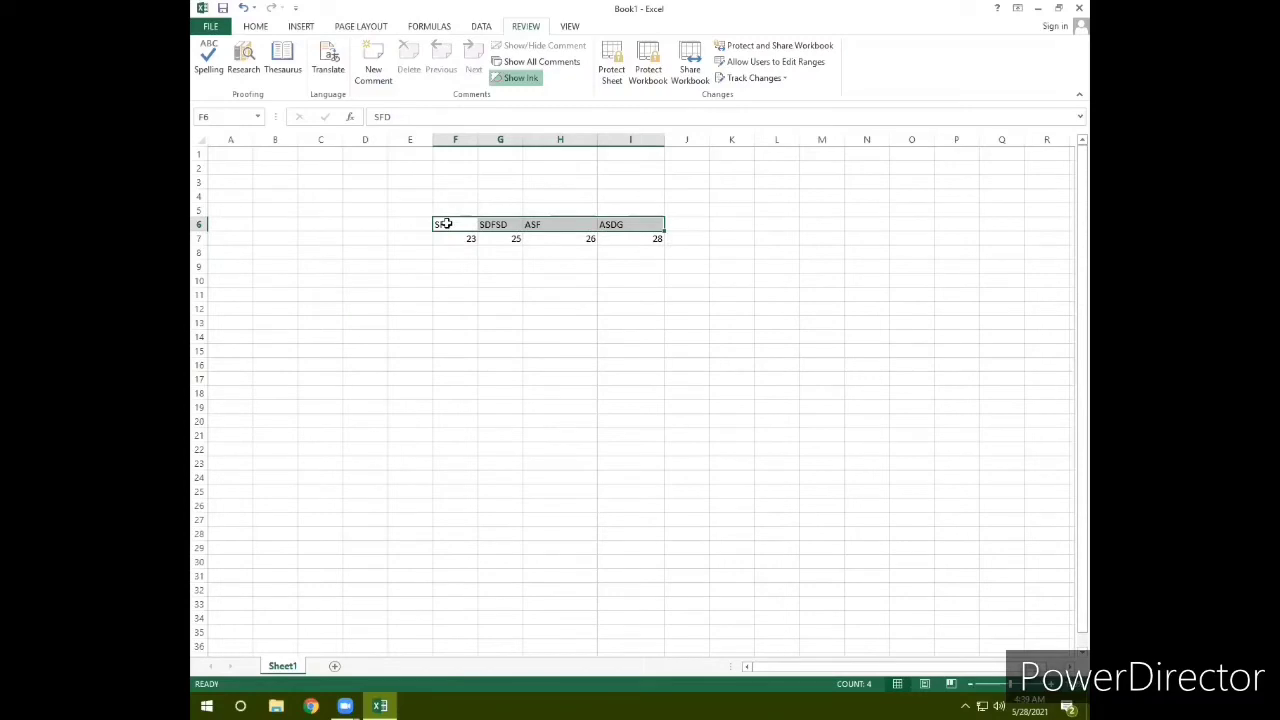
{"action": "left_click", "coordinate": [600, 318]}
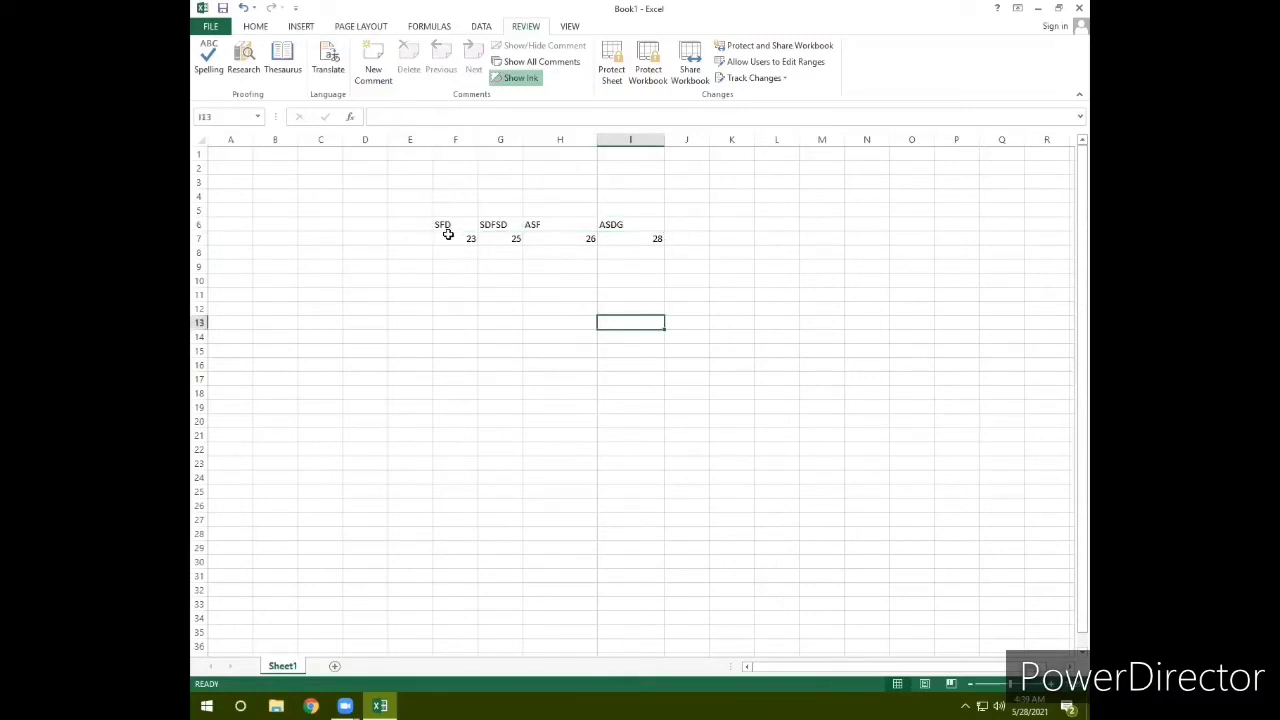
{"action": "left_click_drag", "start_coordinate": [447, 224], "coordinate": [630, 225]}
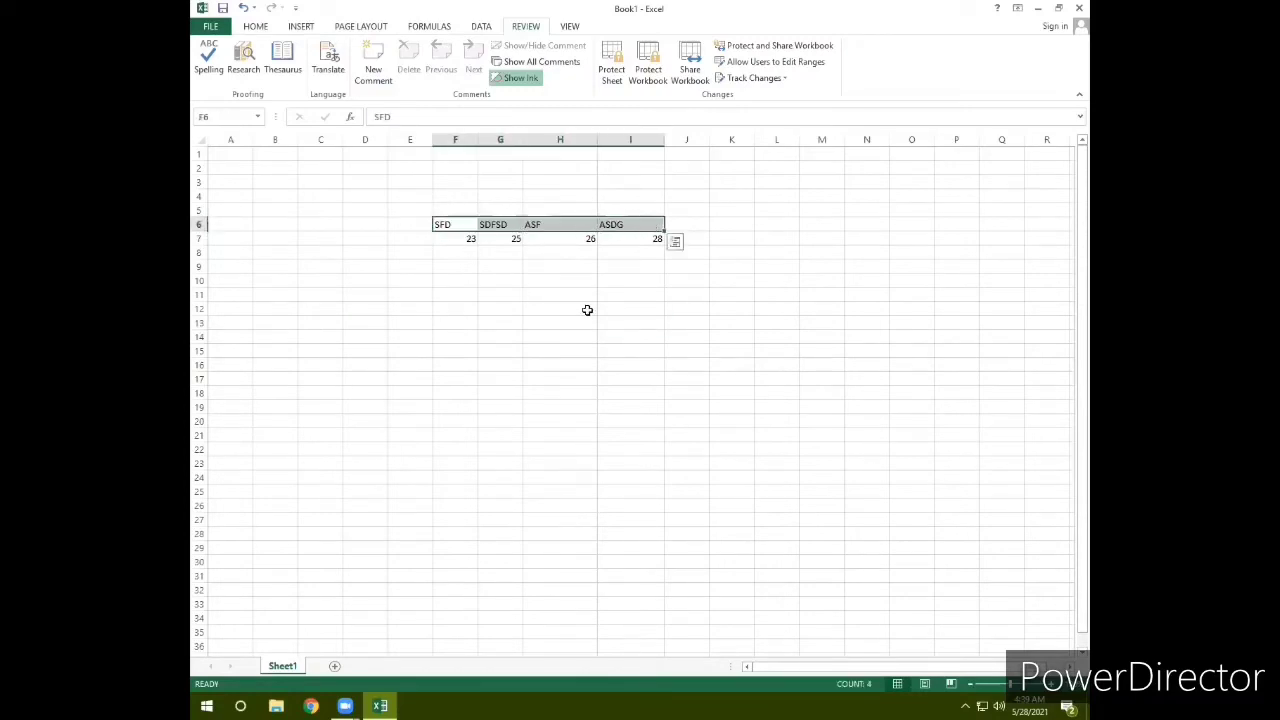
{"action": "left_click", "coordinate": [587, 310]}
{"action": "left_click_drag", "start_coordinate": [446, 237], "coordinate": [620, 248]}
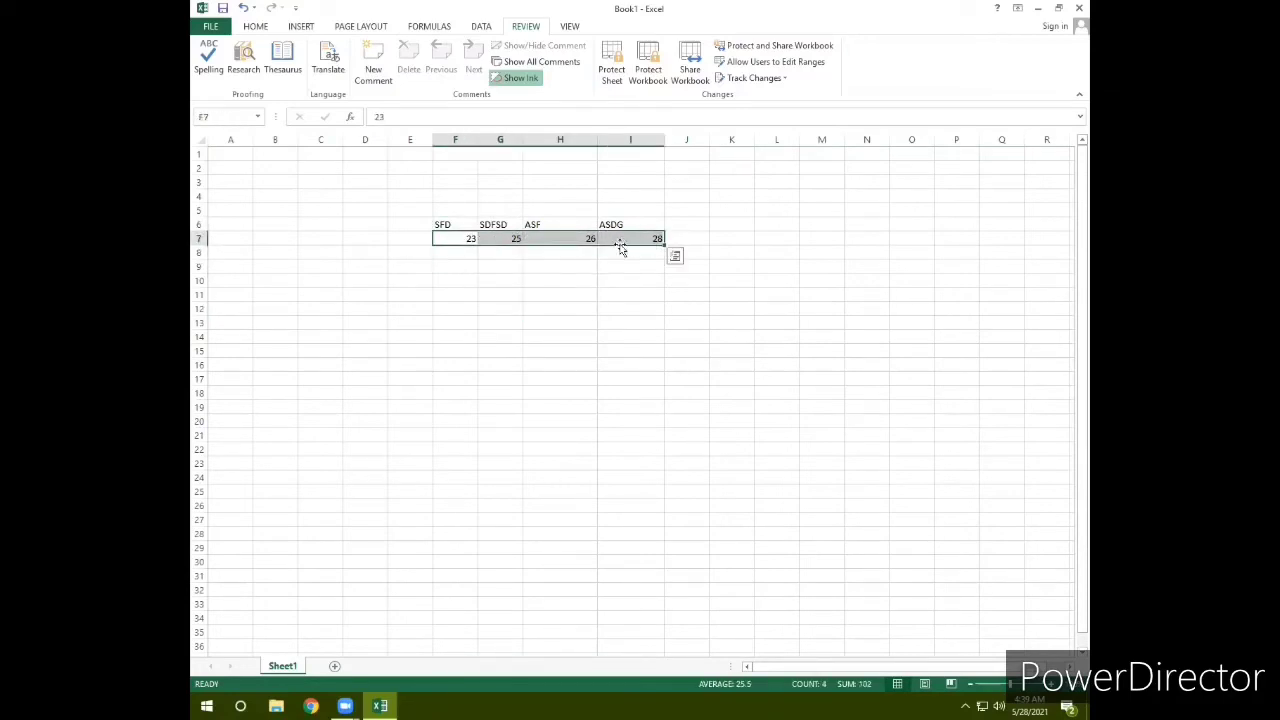
{"action": "left_click", "coordinate": [504, 253]}
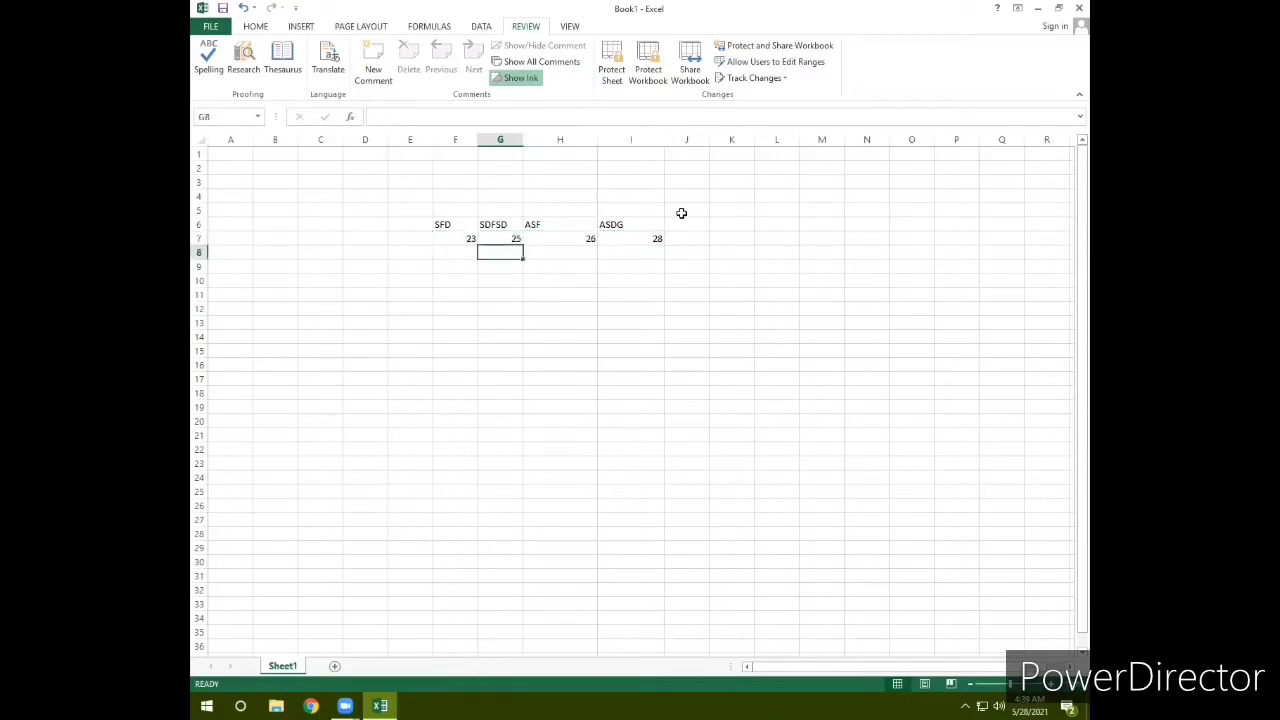
{"action": "left_click", "coordinate": [568, 278]}
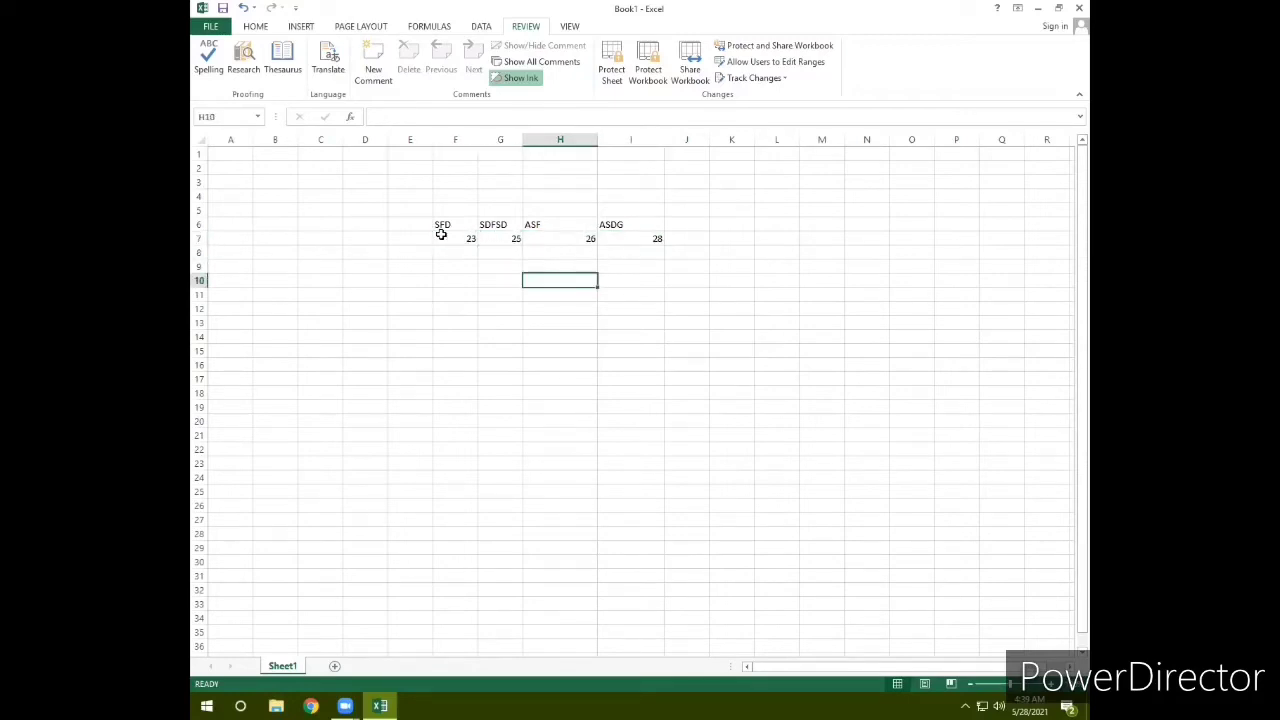
{"action": "left_click_drag", "start_coordinate": [441, 236], "coordinate": [619, 233]}
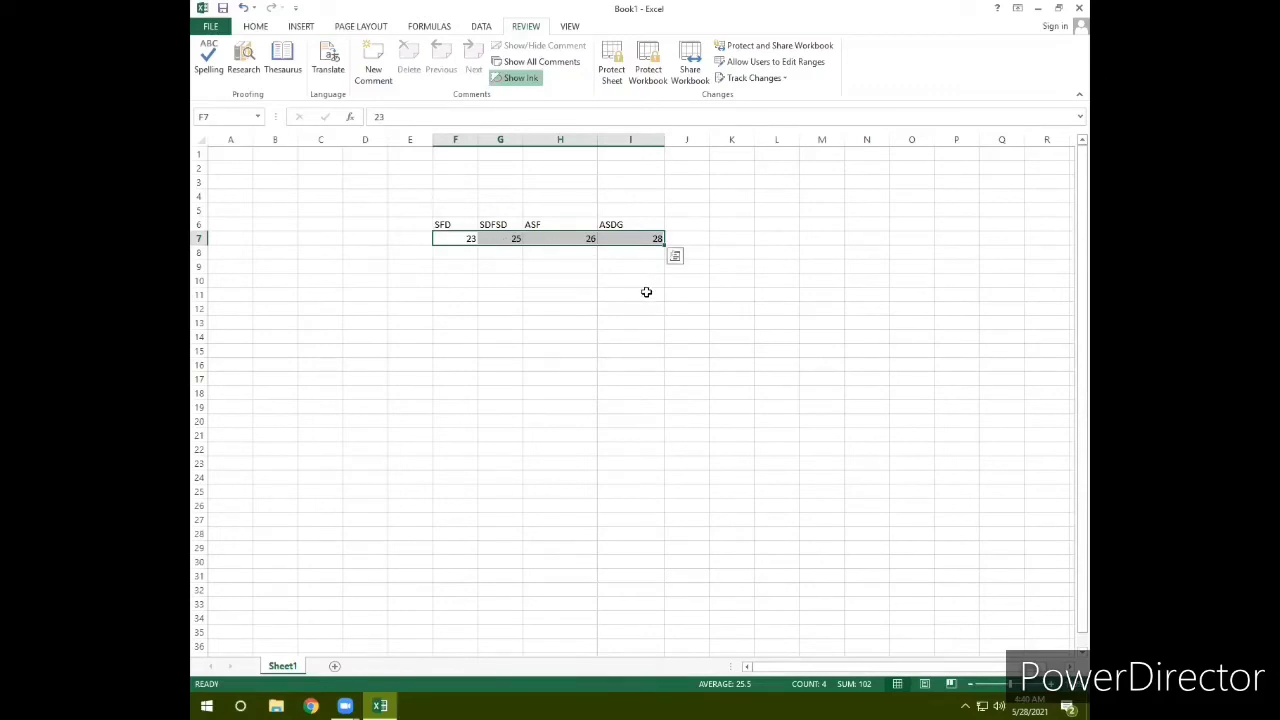
{"action": "left_click", "coordinate": [611, 270]}
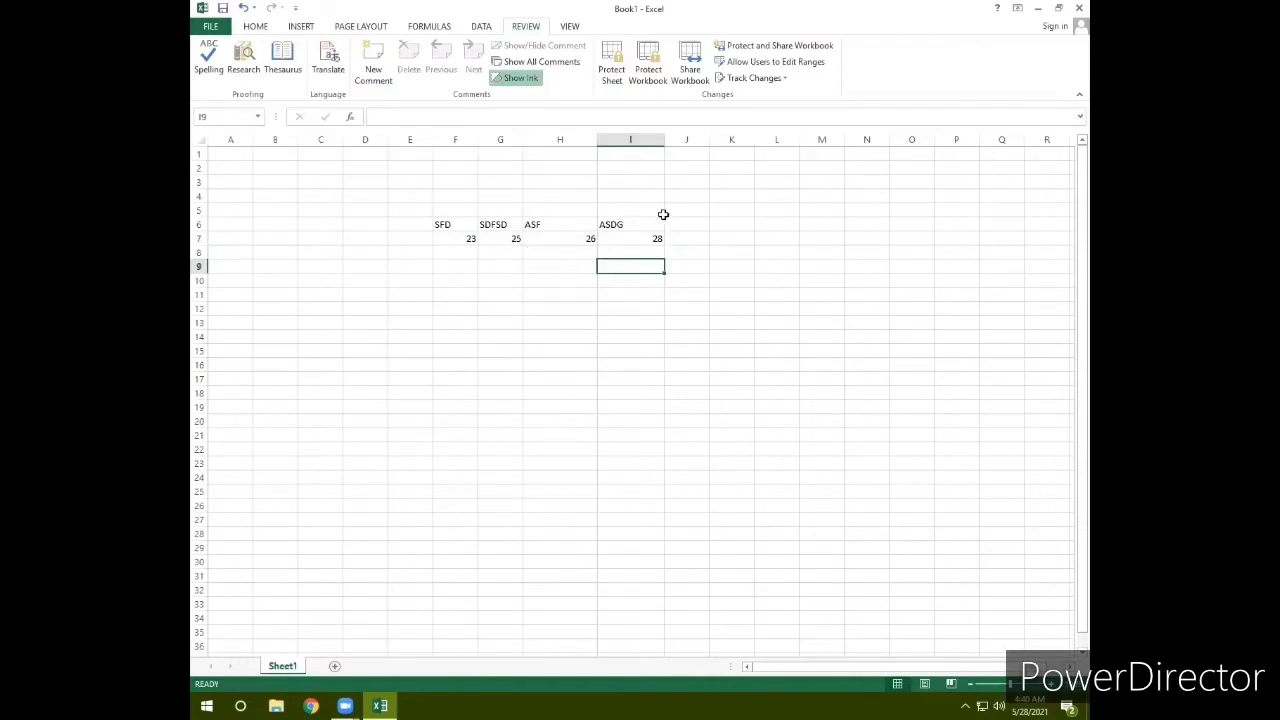
{"action": "left_click", "coordinate": [444, 240]}
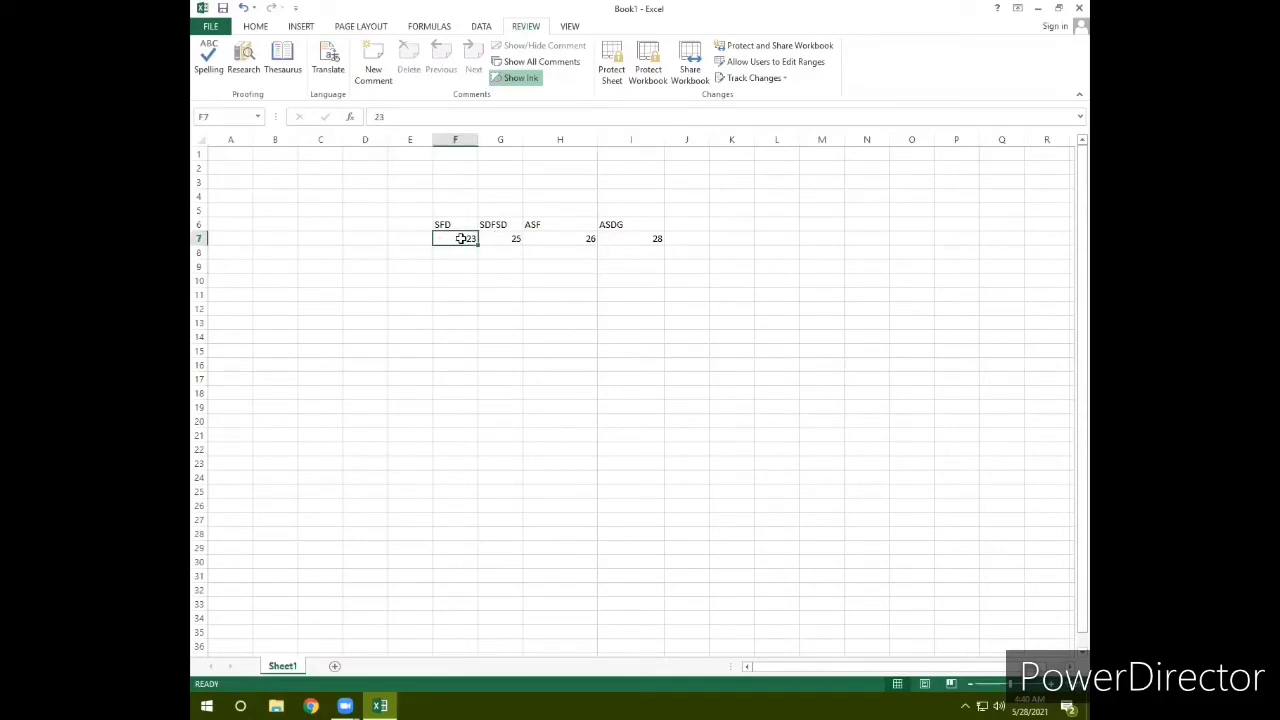
Step: Enable 'Track changes while editing' in Highlight Changes, keeping on-screen highlighting
{"action": "left_click", "coordinate": [763, 82]}
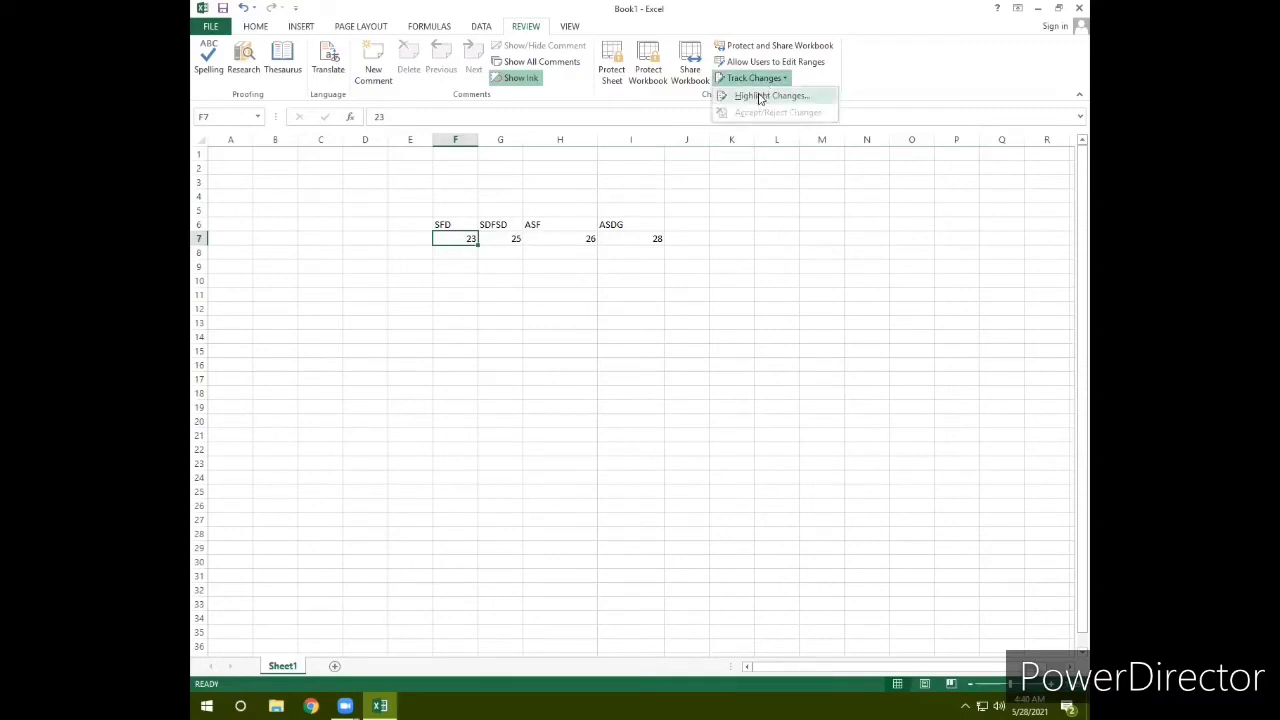
{"action": "left_click", "coordinate": [766, 96]}
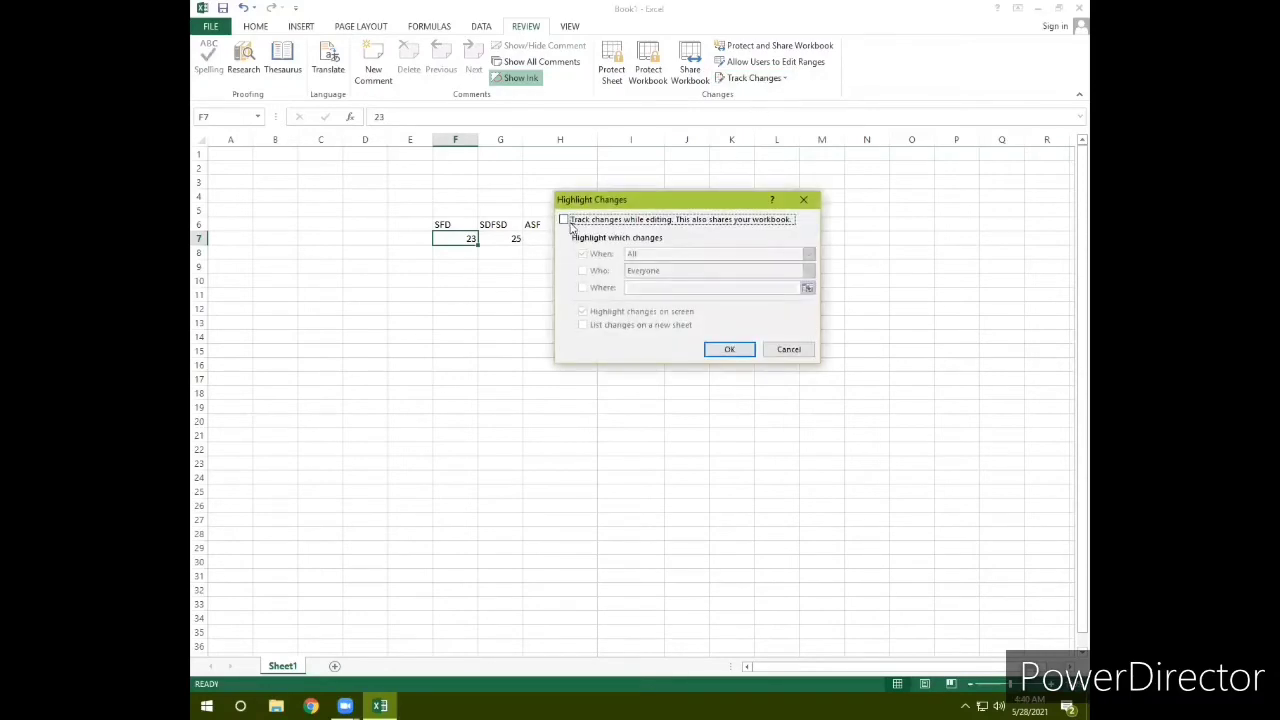
{"action": "left_click", "coordinate": [566, 220]}
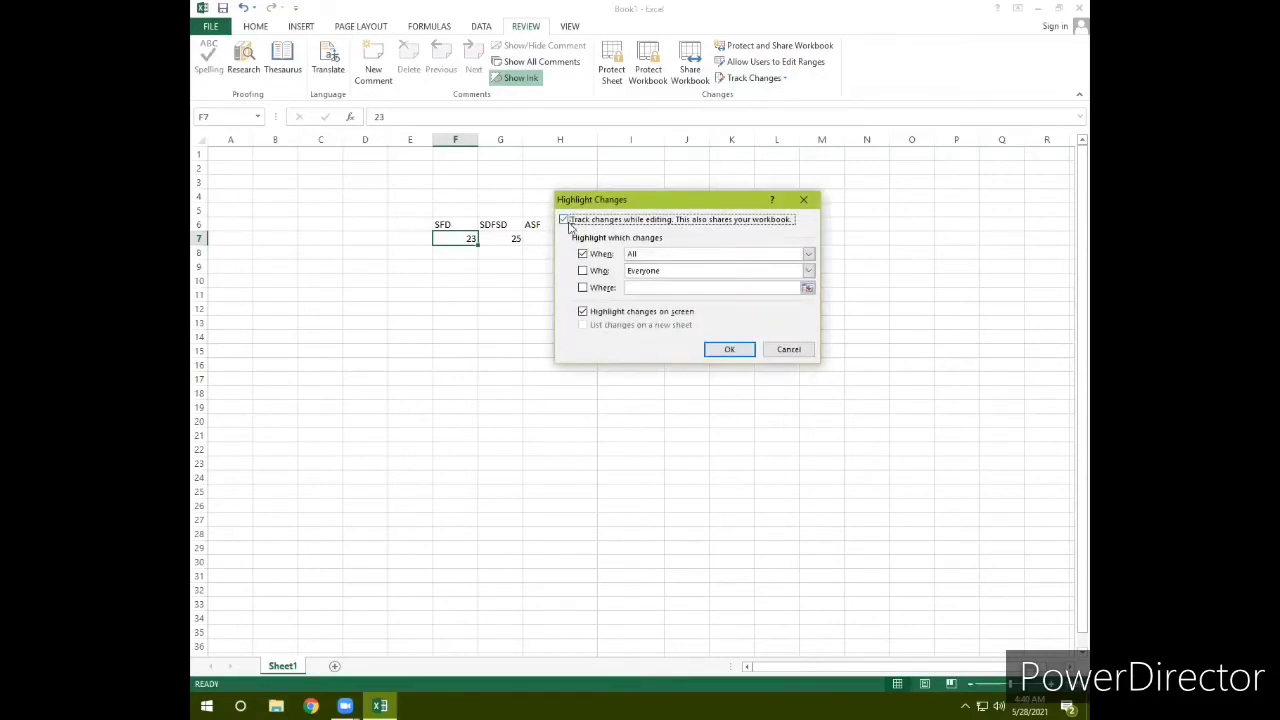
{"action": "left_click", "coordinate": [728, 349]}
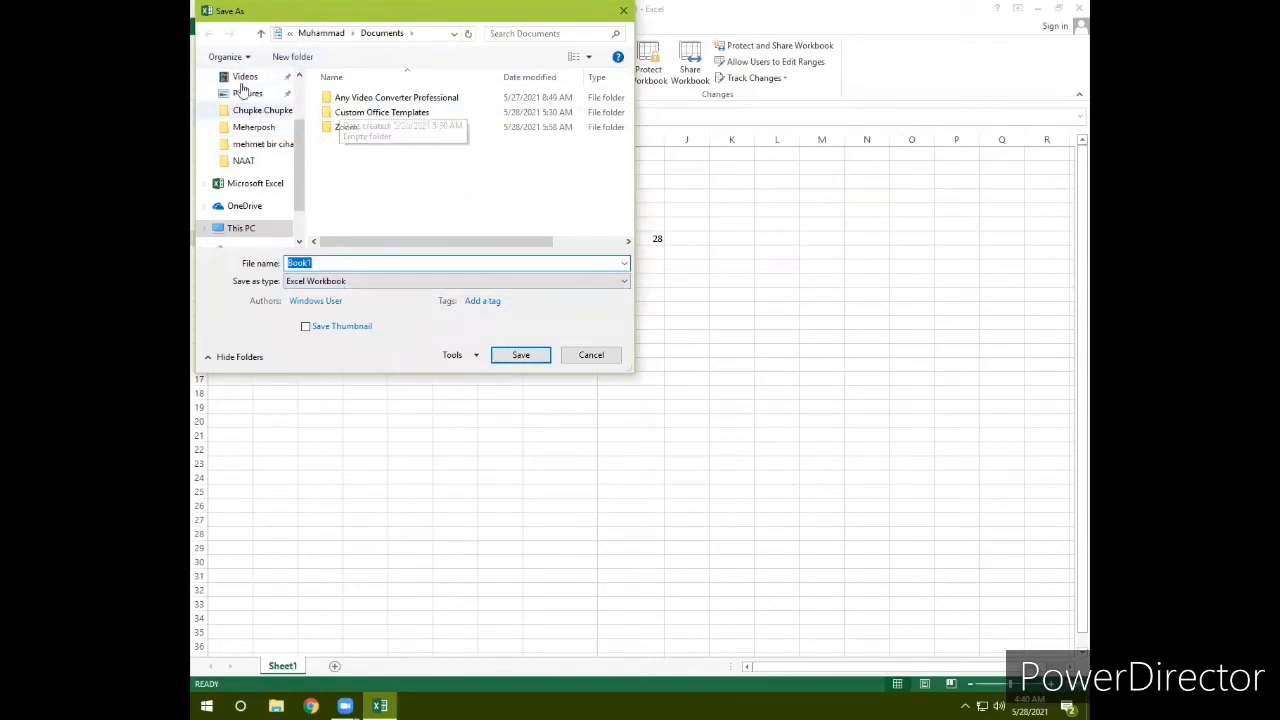
Step: Save the workbook to the Desktop with the file name 12
{"action": "scroll", "coordinate": [290, 155], "scroll_direction": "up", "scroll_amount": 3}
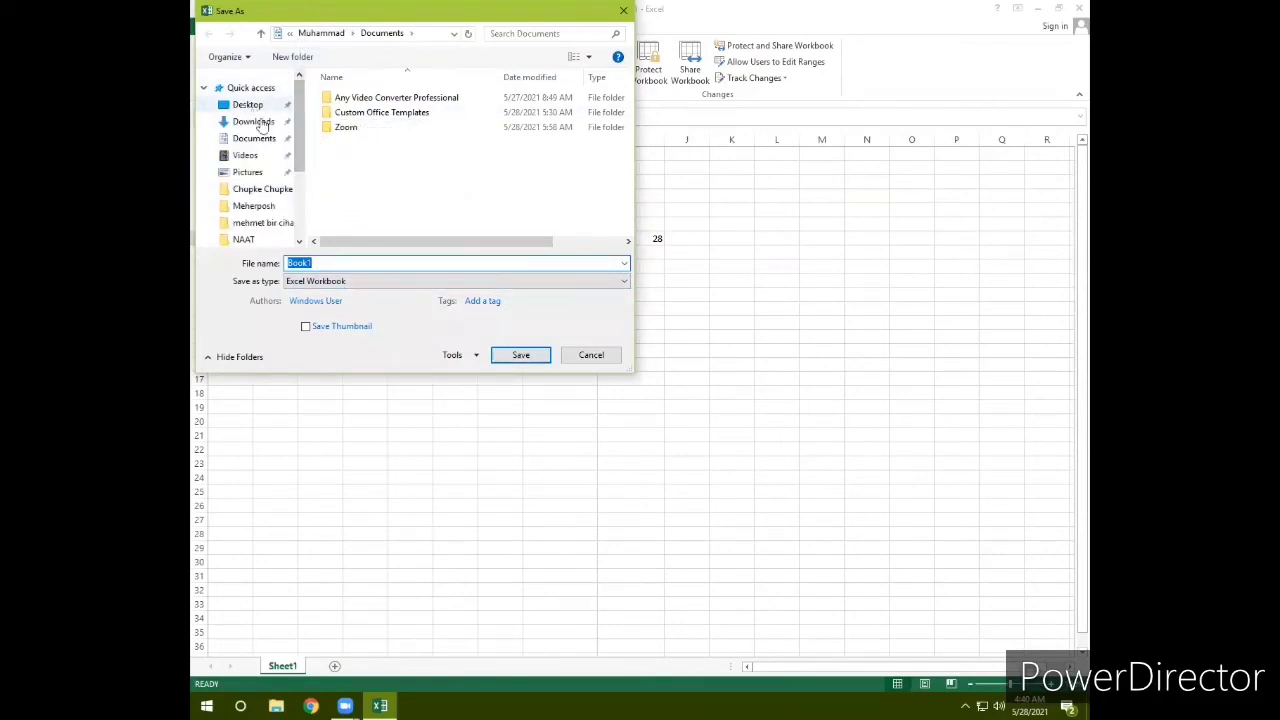
{"action": "left_click", "coordinate": [247, 104]}
{"action": "left_click", "coordinate": [322, 263]}
{"action": "double_click", "coordinate": [322, 263]}
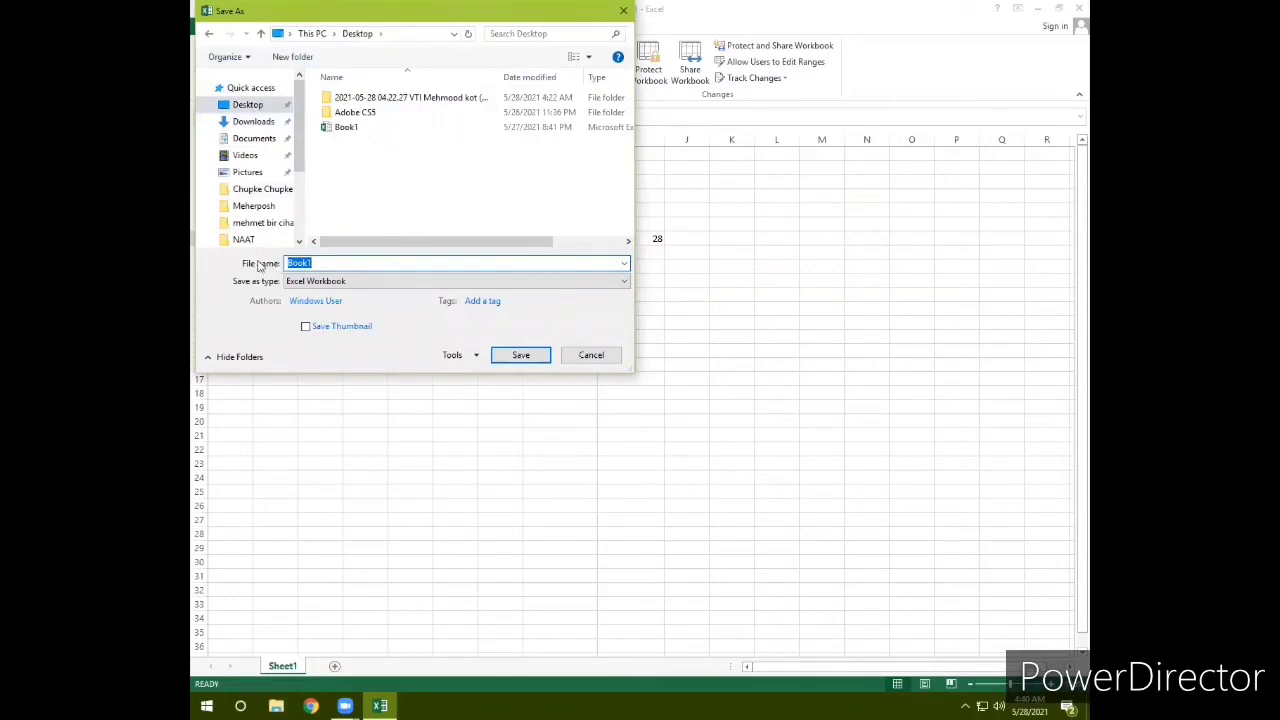
{"action": "type", "text": "12"}
{"action": "left_click", "coordinate": [518, 355]}
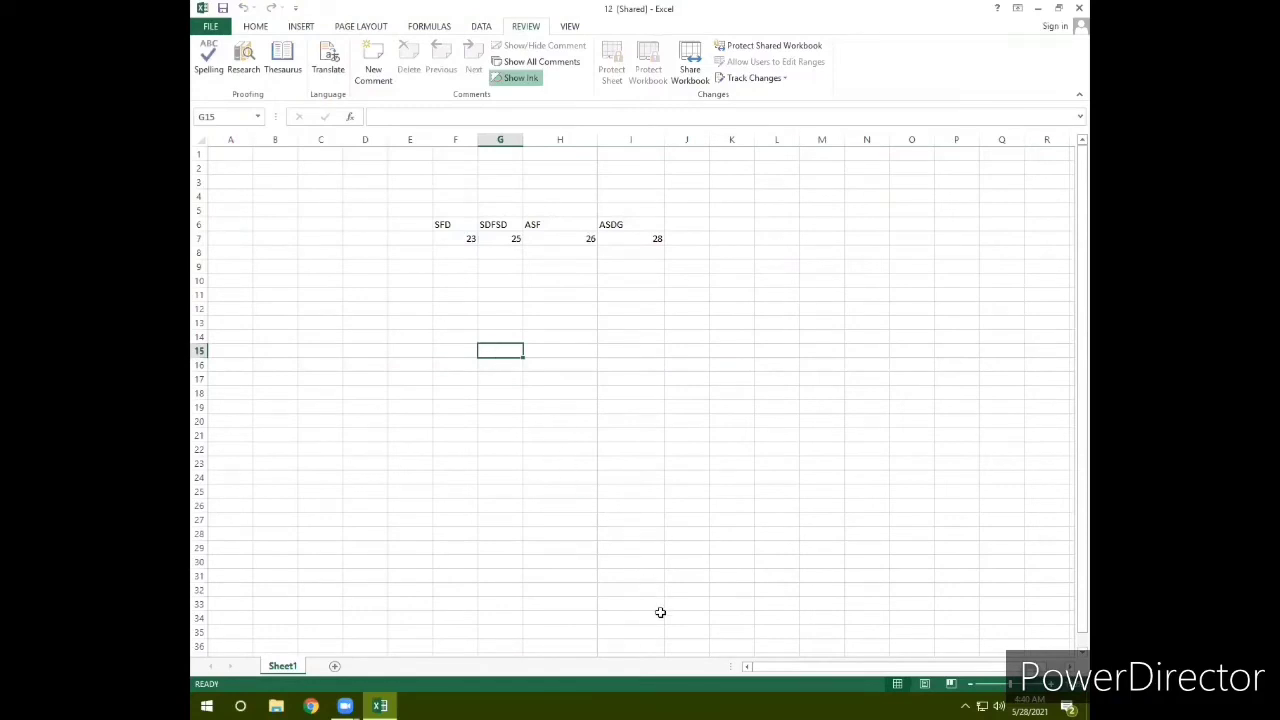
{"action": "left_click", "coordinate": [526, 292]}
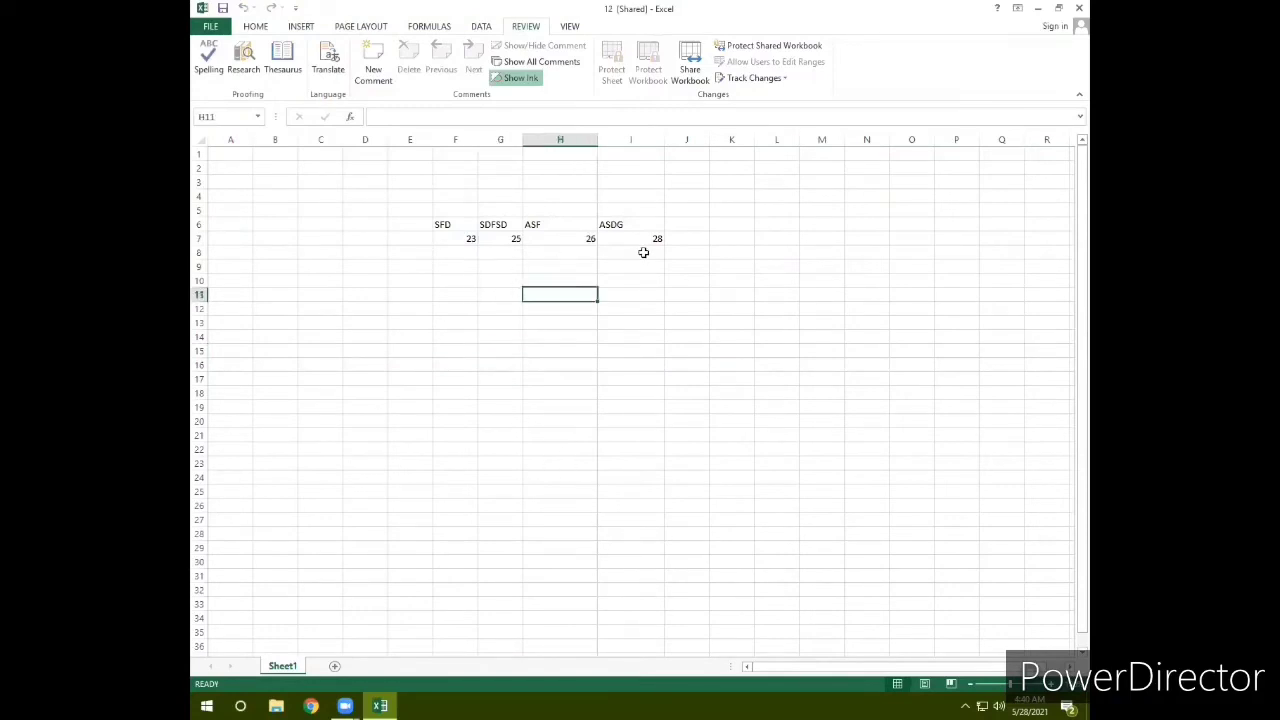
{"action": "left_click", "coordinate": [755, 78]}
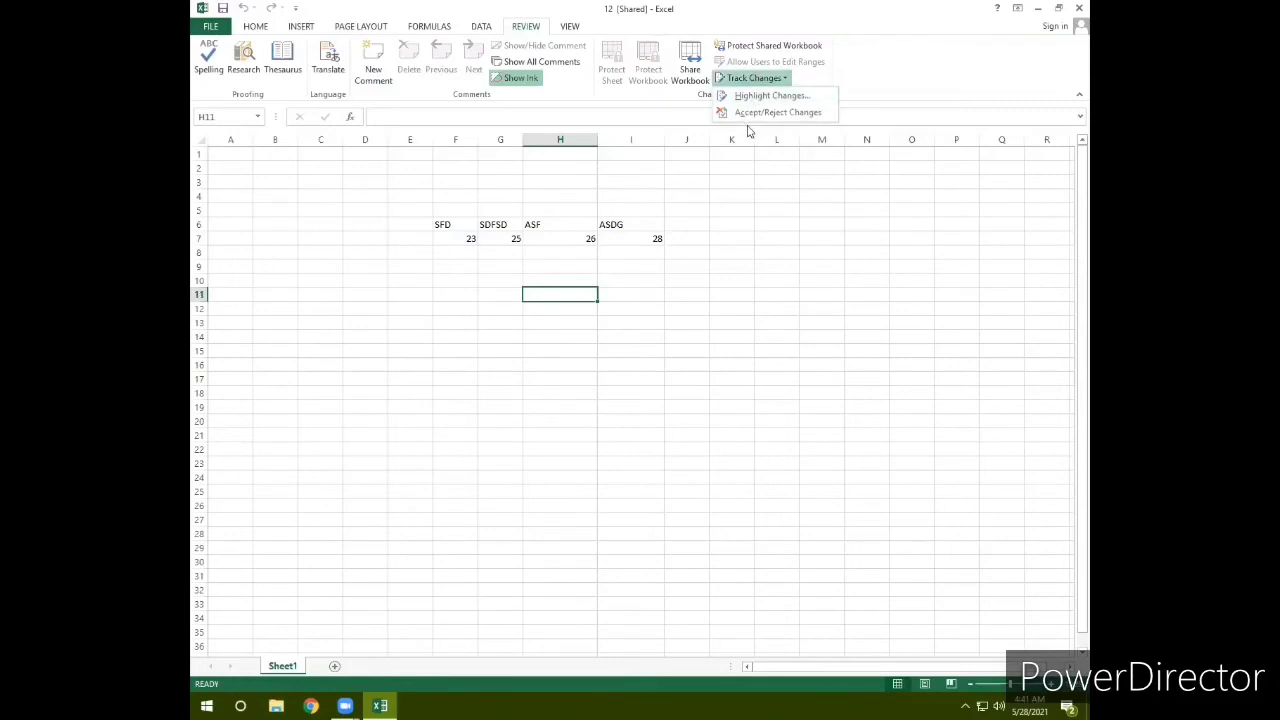
{"action": "left_click", "coordinate": [700, 256]}
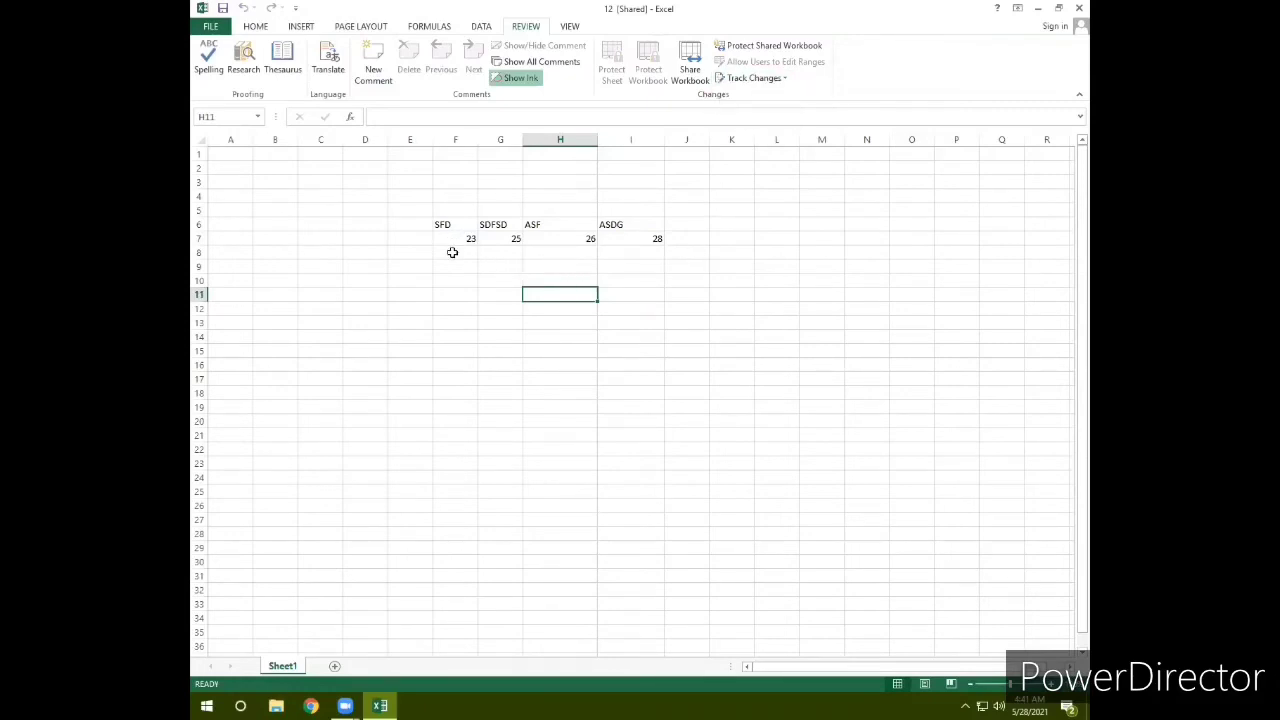
{"action": "left_click", "coordinate": [488, 252]}
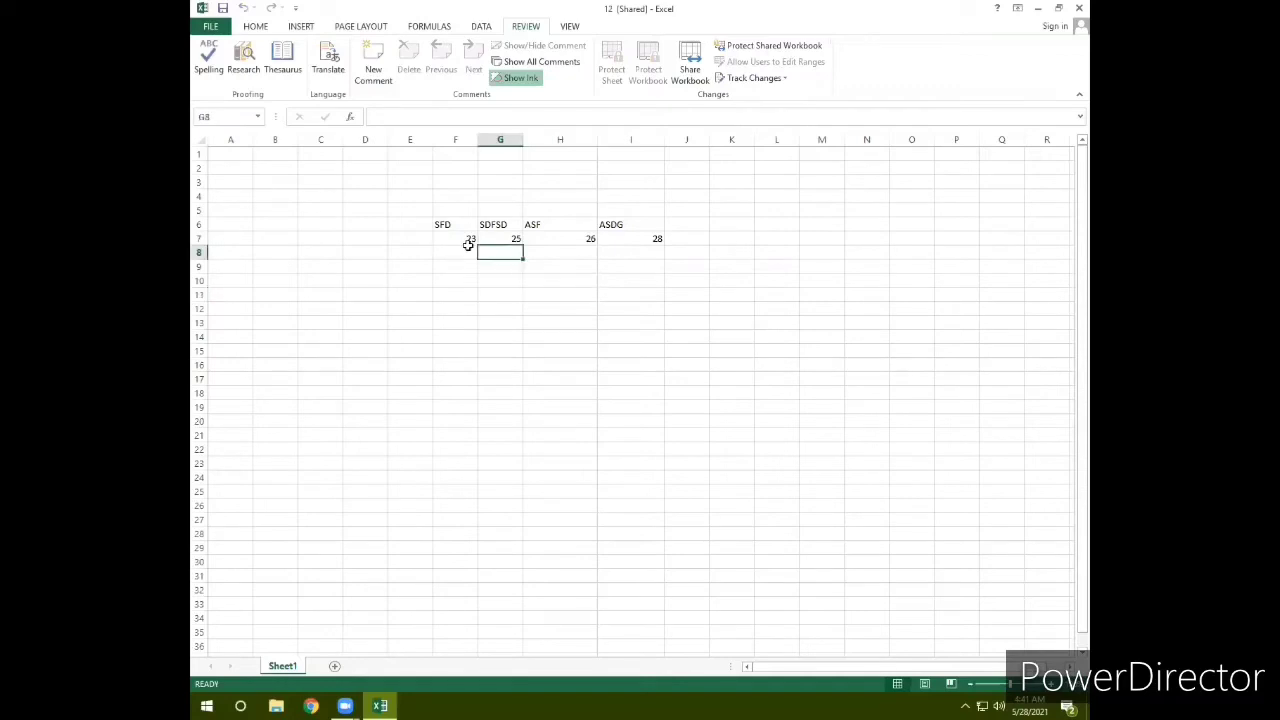
{"action": "left_click", "coordinate": [755, 78]}
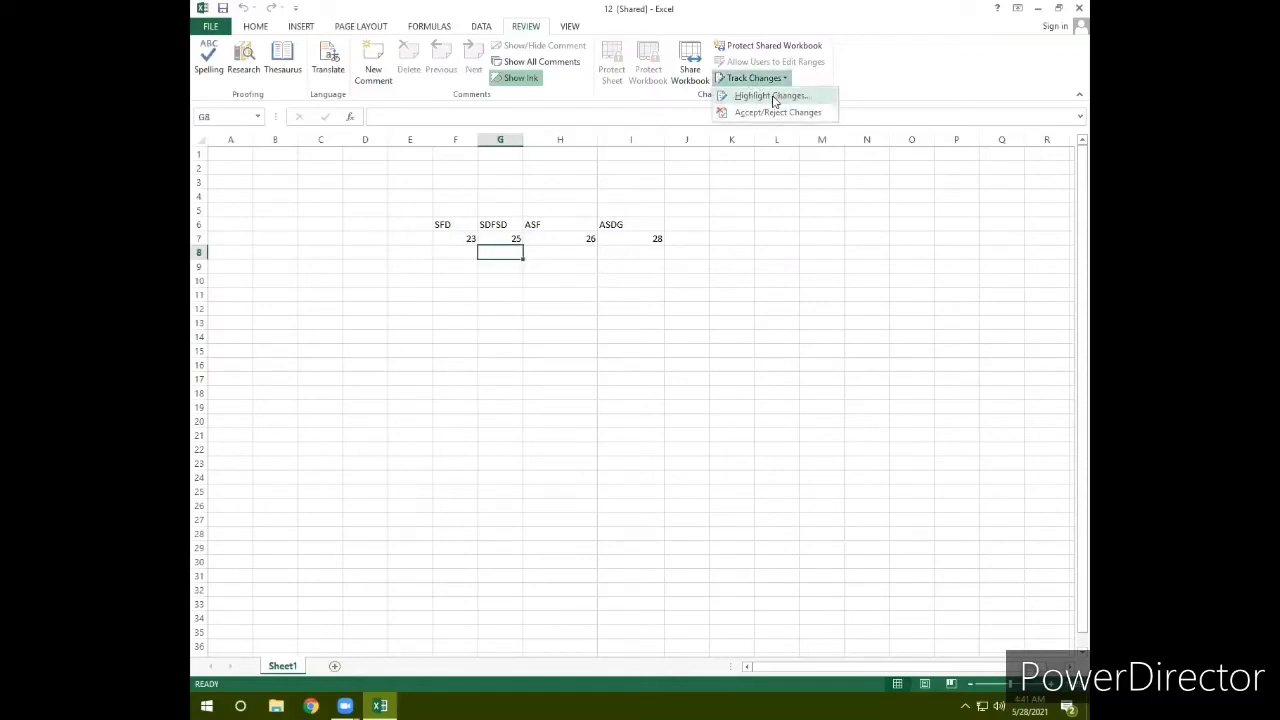
{"action": "left_click", "coordinate": [449, 238]}
{"action": "left_click", "coordinate": [447, 236]}
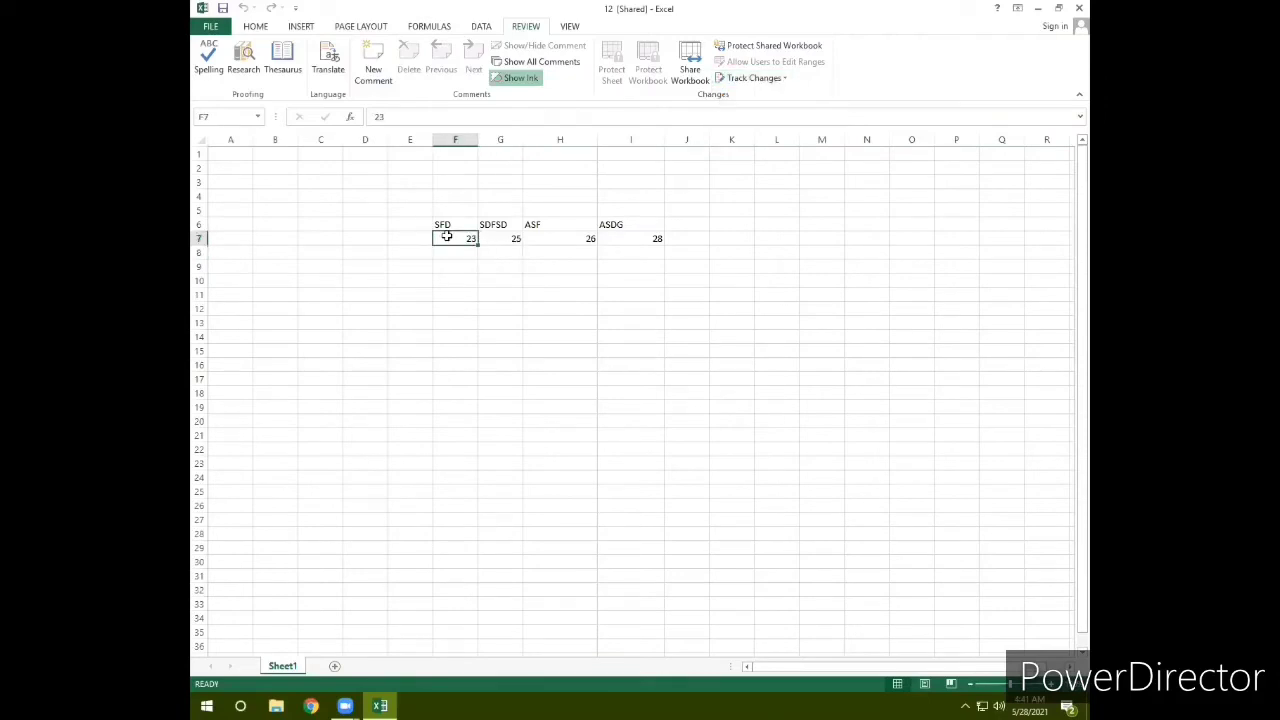
Step: Enter 25, 45, 69 and 58 into cells F7 through I7
{"action": "type", "text": "2"}
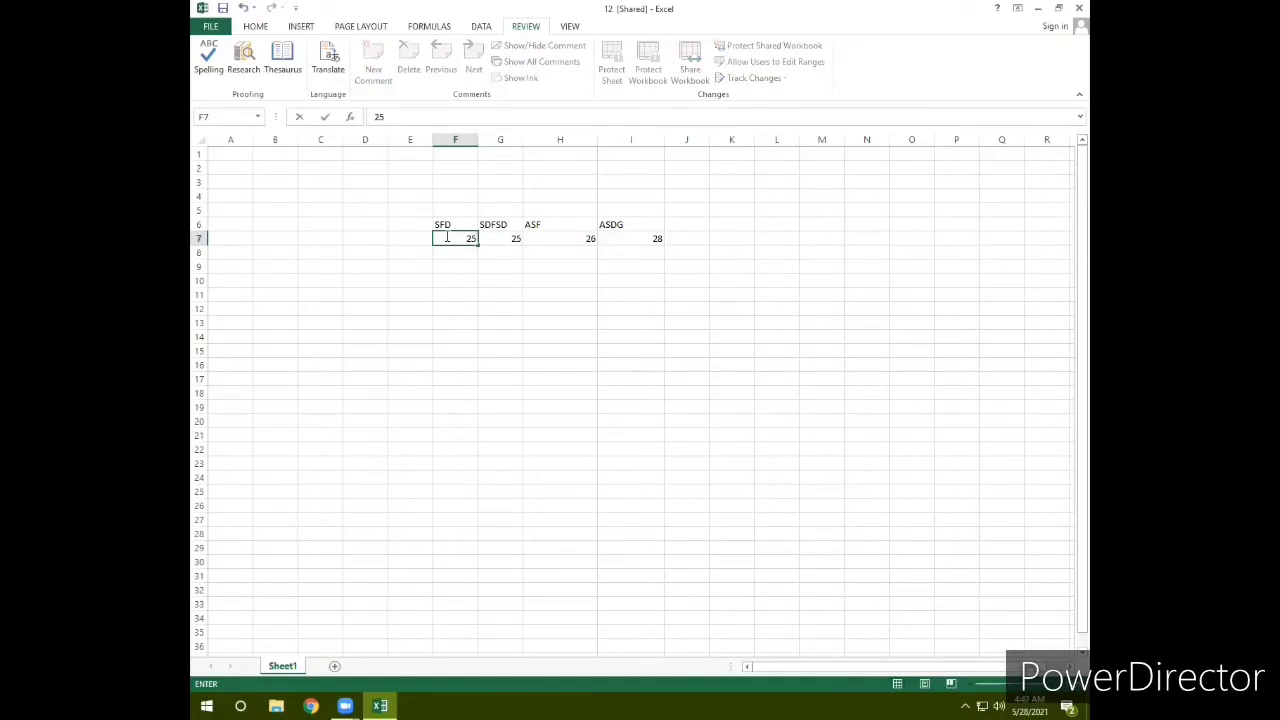
{"action": "key", "text": "Tab"}
{"action": "type", "text": "4"}
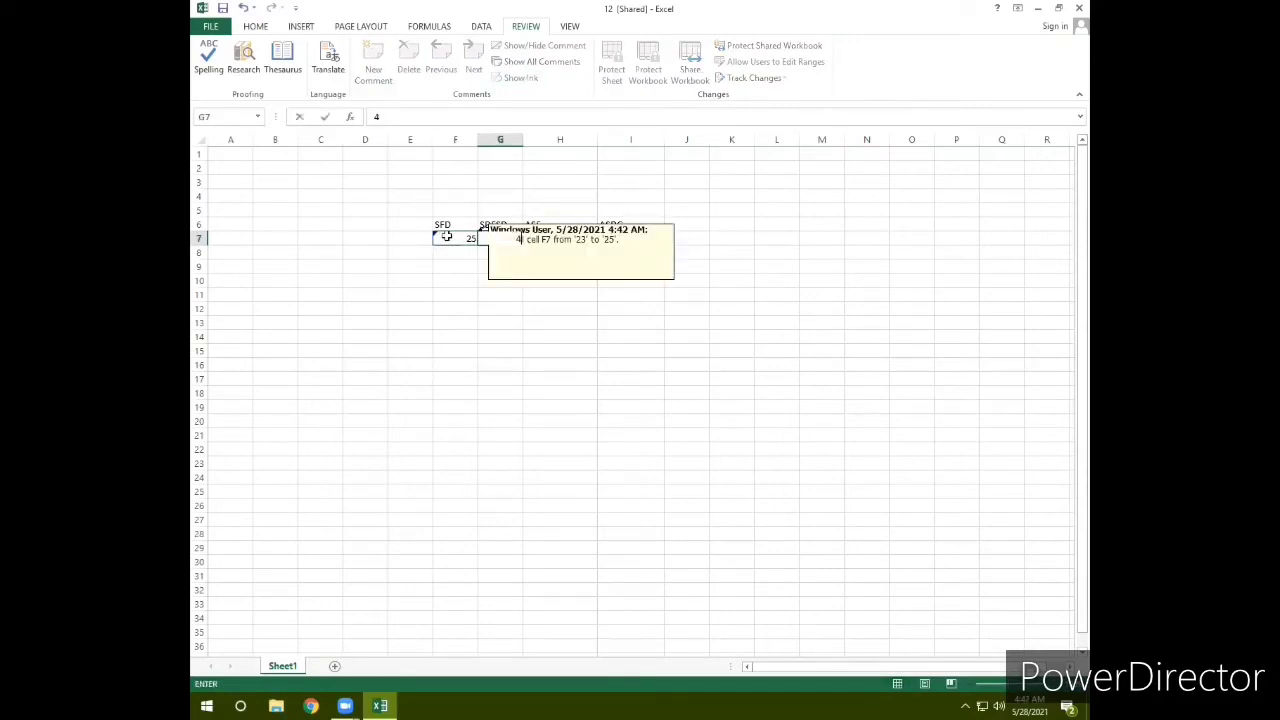
{"action": "type", "text": "5"}
{"action": "key", "text": "Tab"}
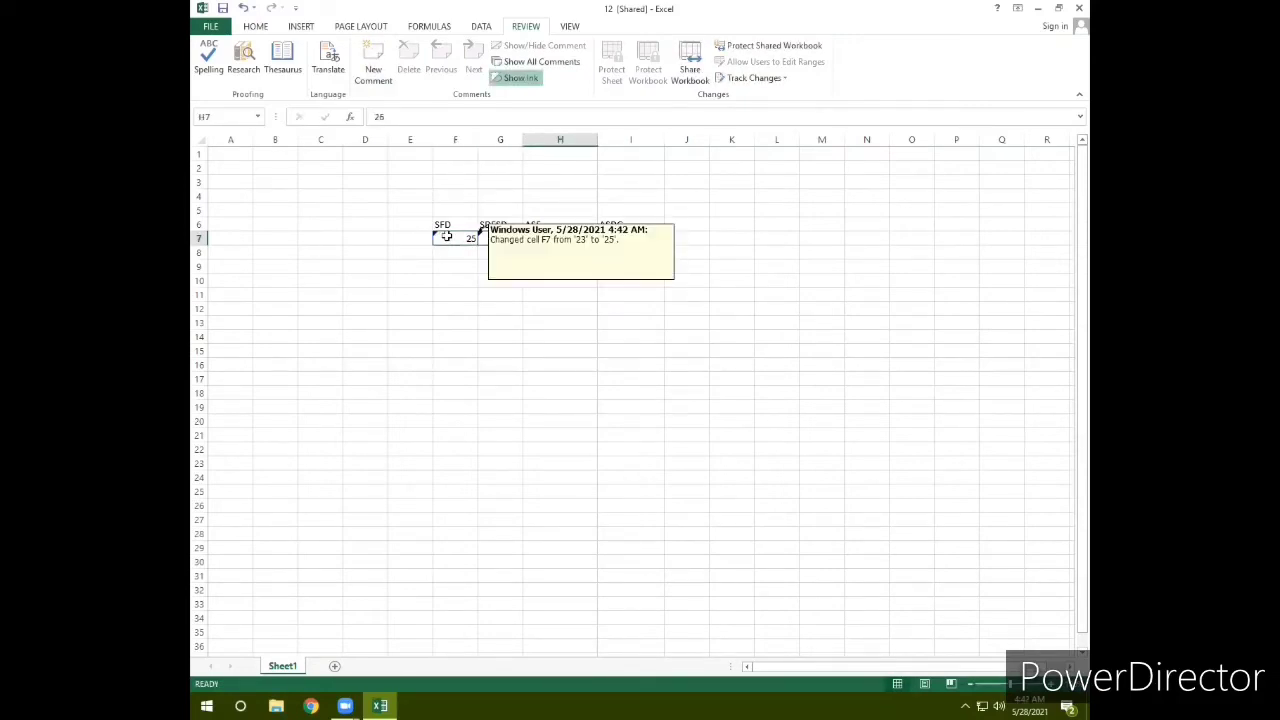
{"action": "type", "text": "6"}
{"action": "key", "text": "Tab"}
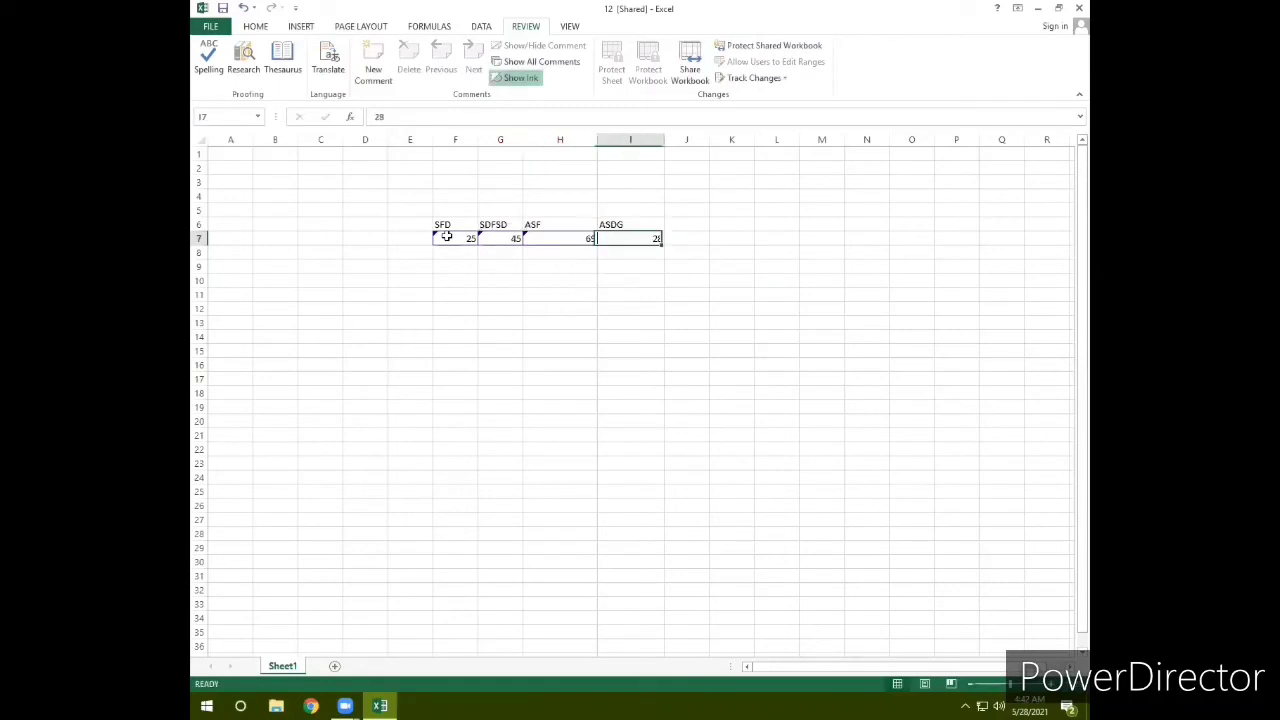
{"action": "type", "text": "58"}
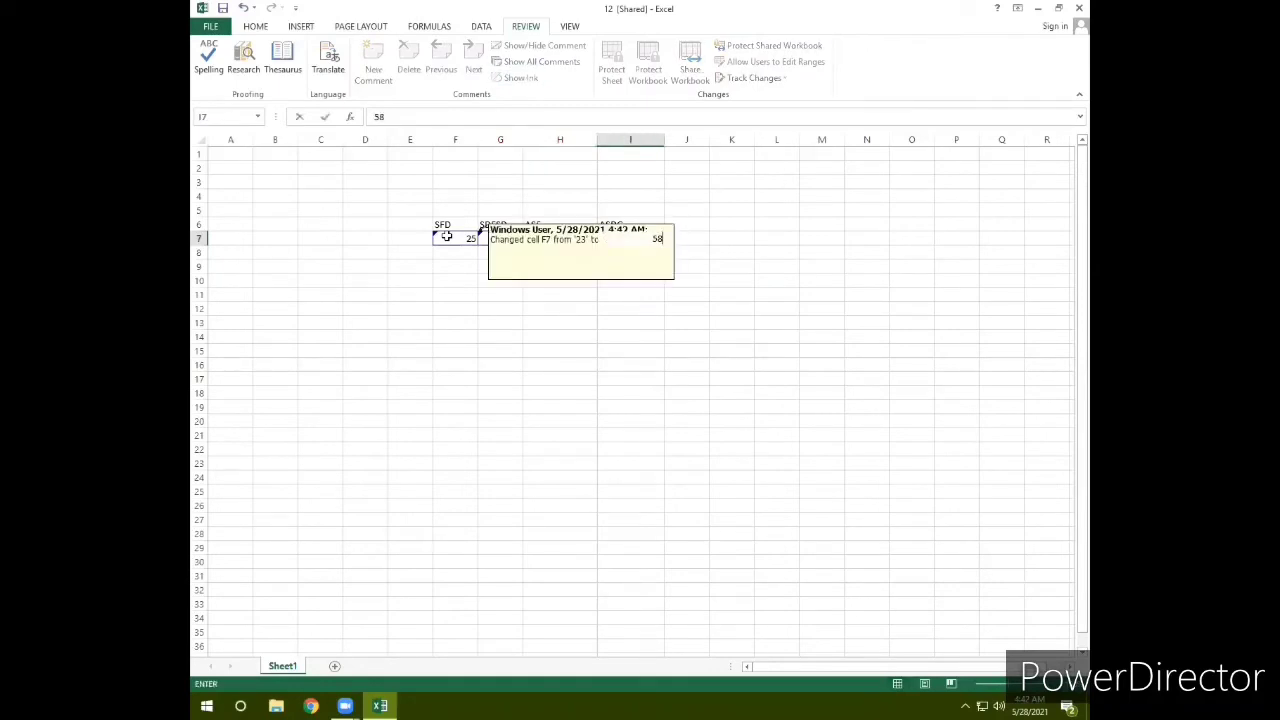
{"action": "key", "text": "Return"}
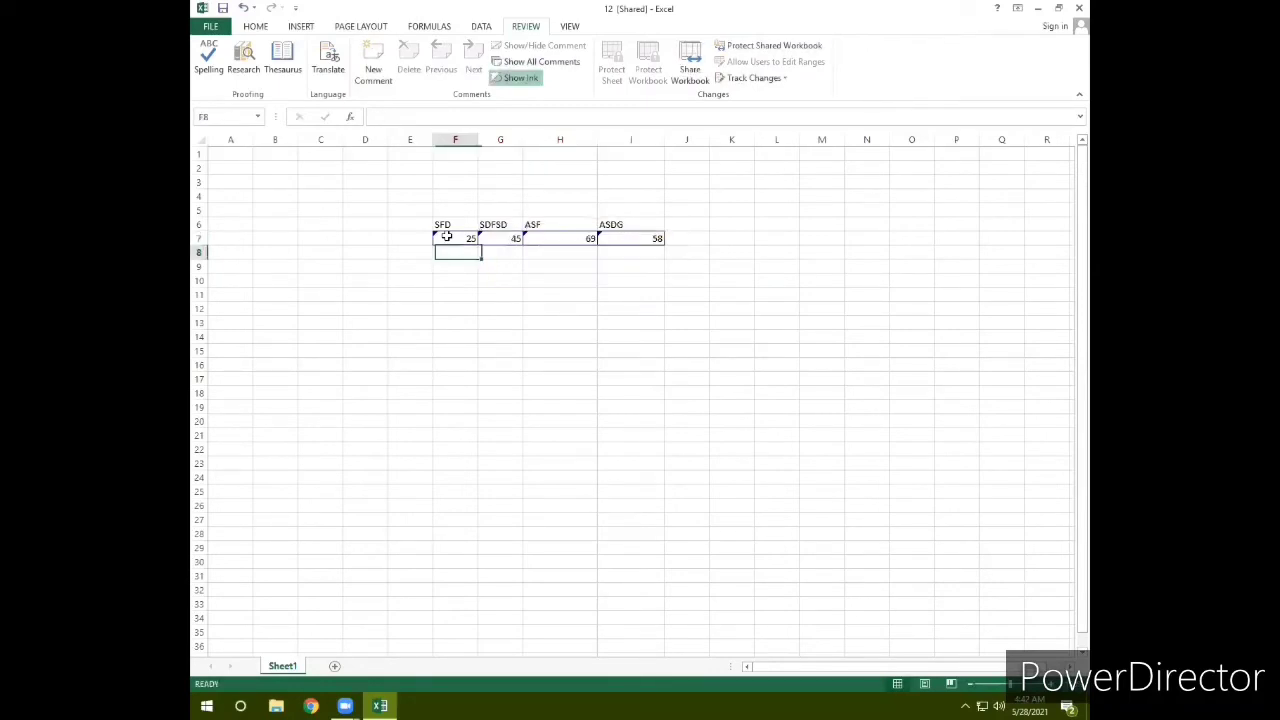
Step: Select the row 7 values F7:I7 to read their change notes, e.g. F7 from 23 to 25
{"action": "left_click", "coordinate": [525, 299]}
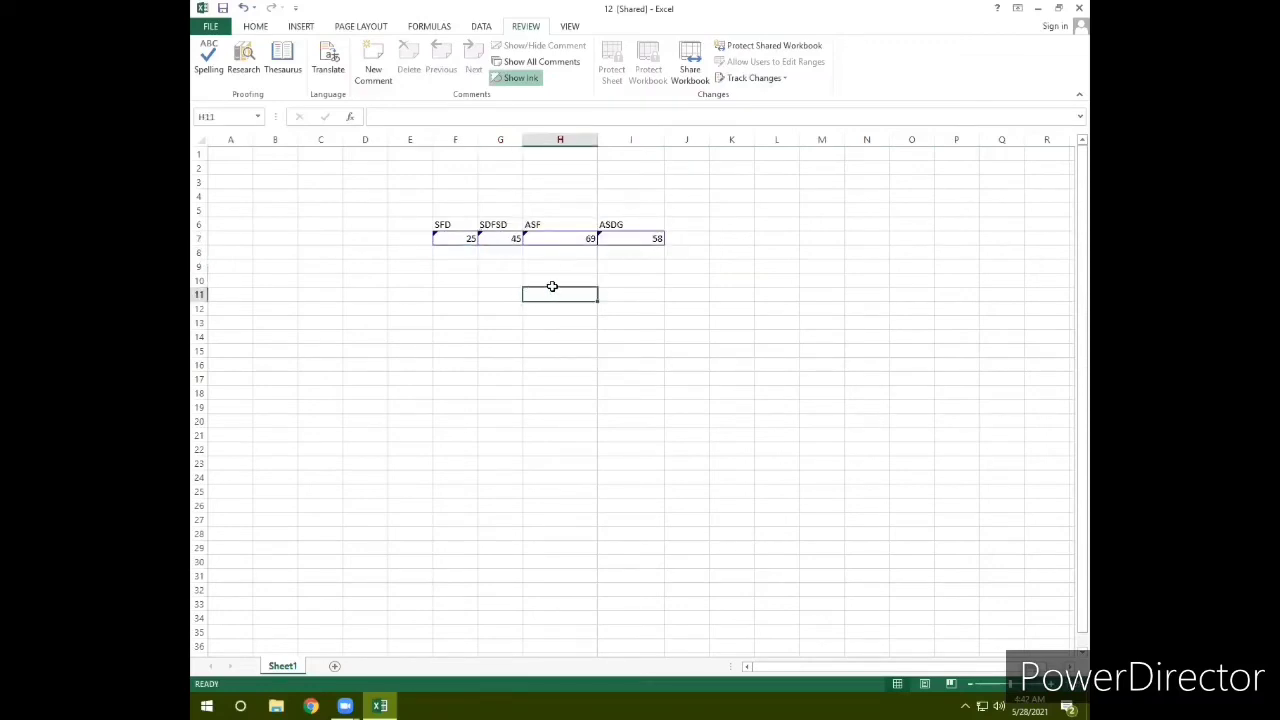
{"action": "left_click_drag", "start_coordinate": [469, 240], "coordinate": [646, 238]}
{"action": "left_click", "coordinate": [532, 316]}
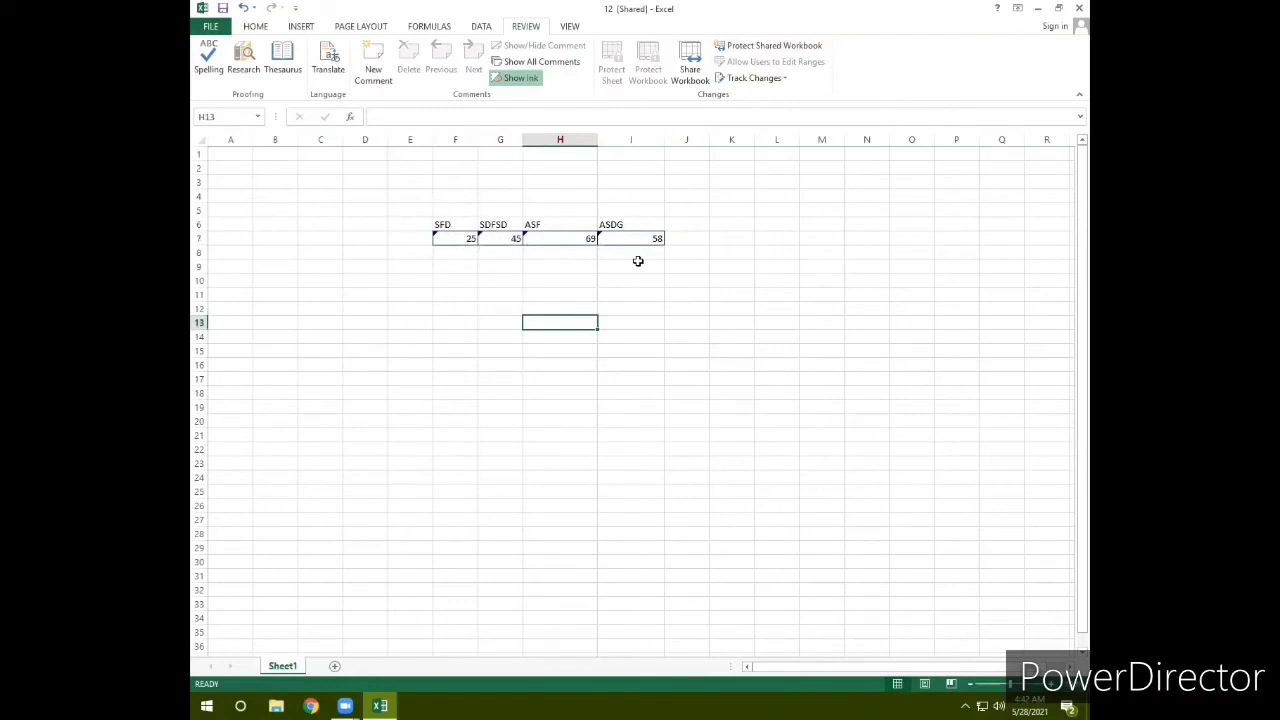
{"action": "left_click_drag", "start_coordinate": [443, 240], "coordinate": [623, 240]}
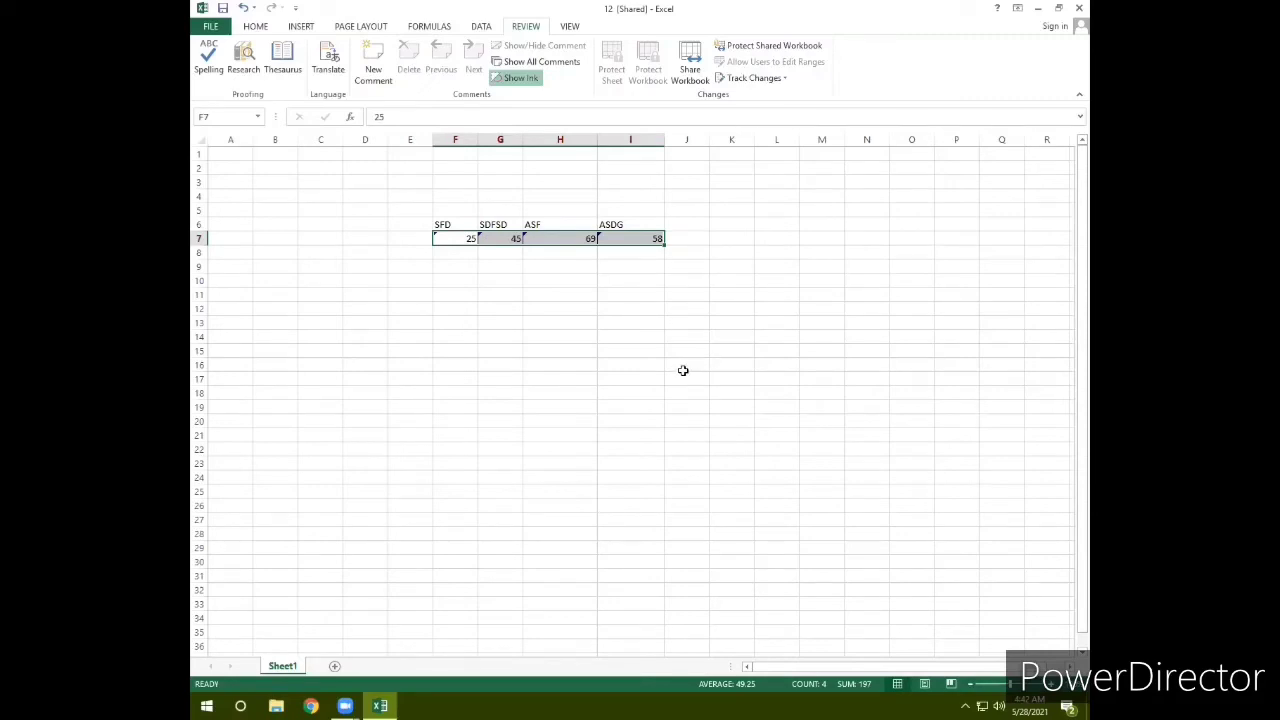
{"action": "left_click", "coordinate": [535, 333]}
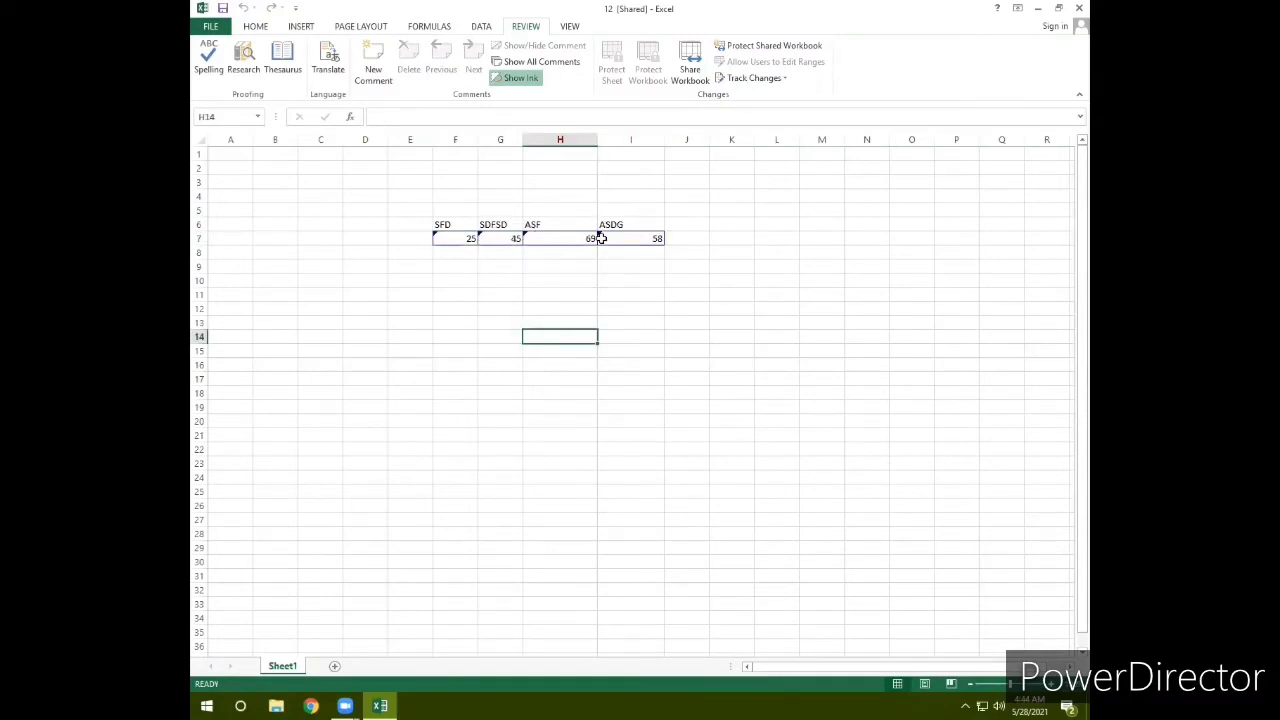
{"action": "left_click_drag", "start_coordinate": [611, 237], "coordinate": [471, 236]}
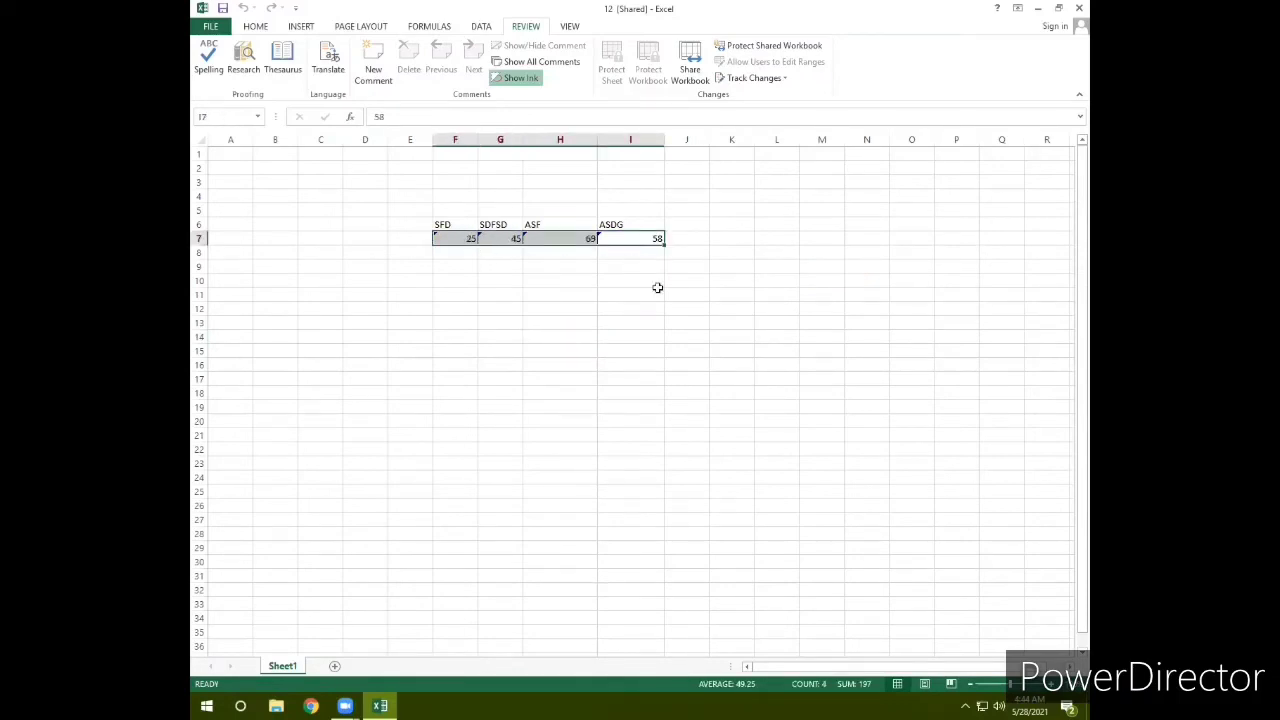
{"action": "left_click", "coordinate": [563, 308]}
{"action": "left_click", "coordinate": [457, 234]}
{"action": "left_click_drag", "start_coordinate": [506, 233], "coordinate": [597, 238]}
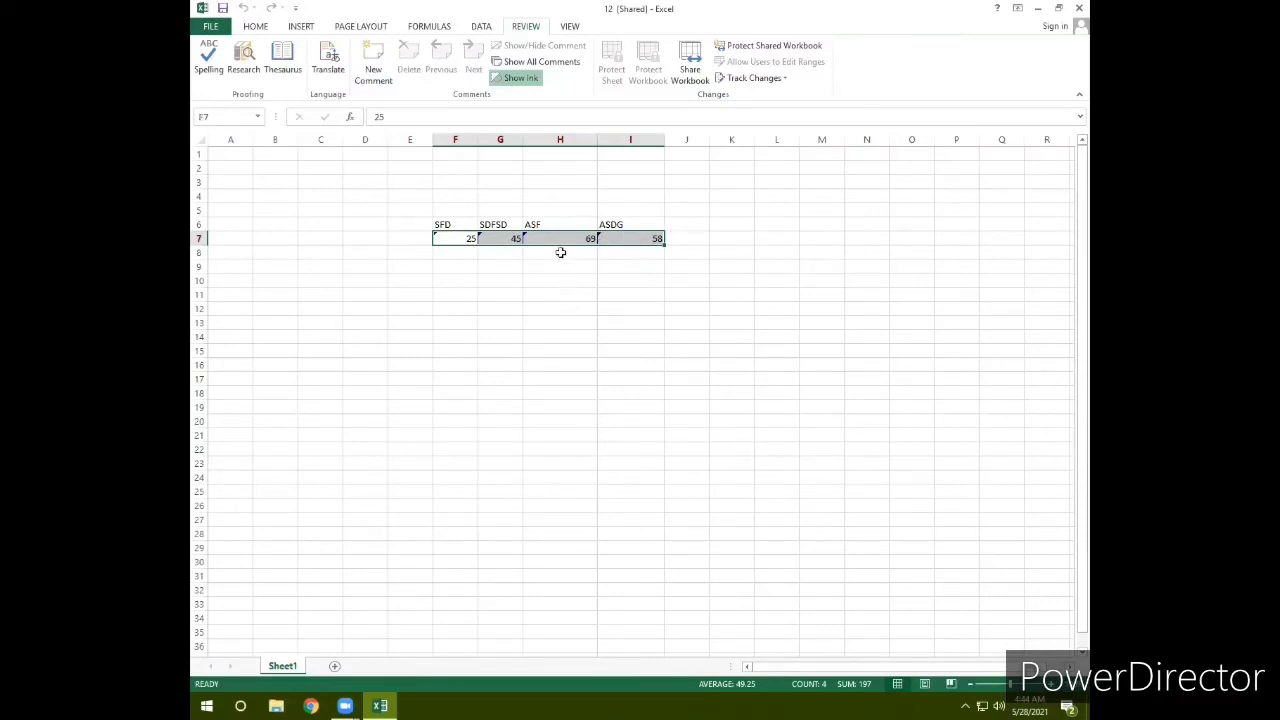
{"action": "mouse_move", "coordinate": [505, 242]}
{"action": "left_click", "coordinate": [447, 241]}
Step: Recheck the edited cells F7 to H7, then bring up the Track Changes options
{"action": "left_click", "coordinate": [563, 270]}
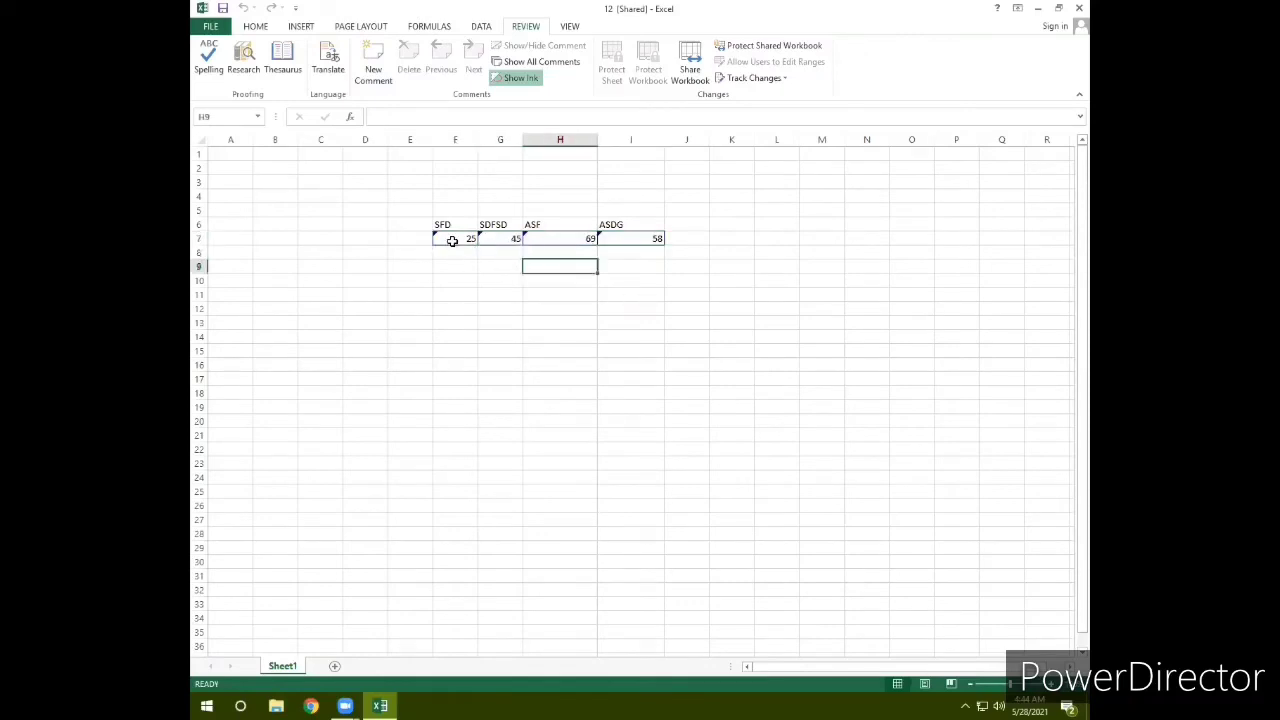
{"action": "left_click", "coordinate": [452, 240]}
{"action": "left_click_drag", "start_coordinate": [517, 238], "coordinate": [640, 238]}
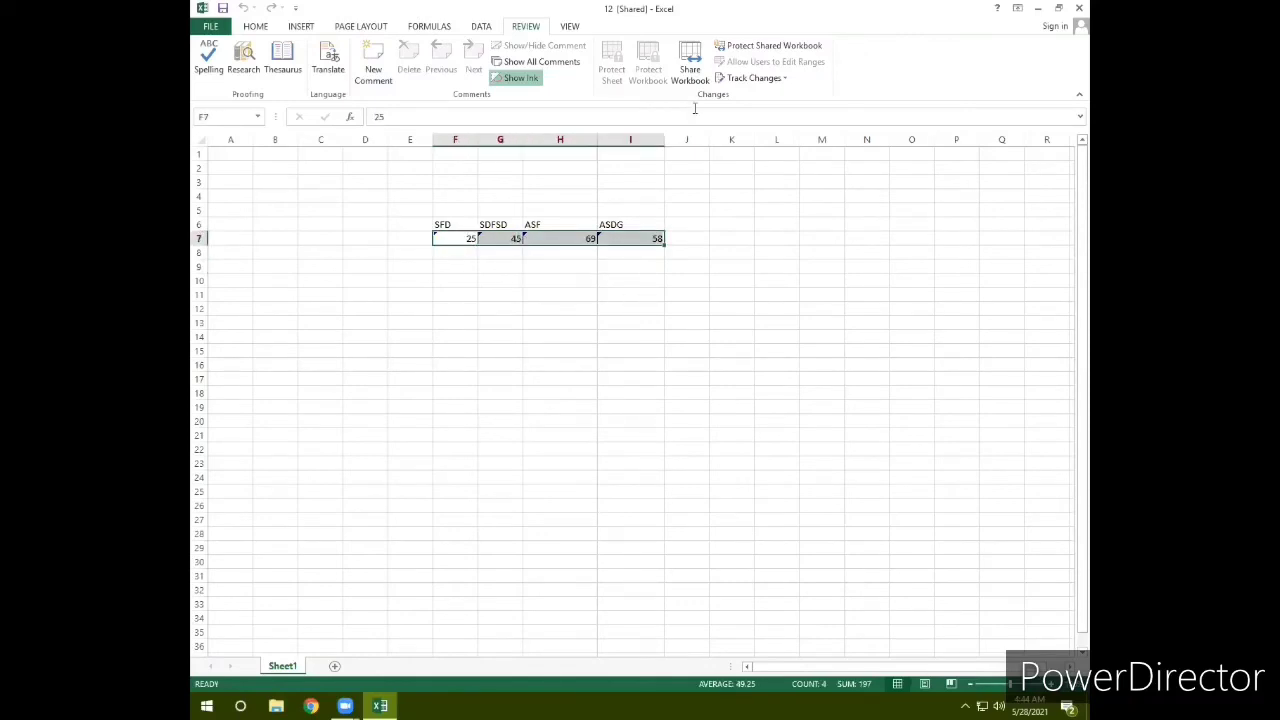
{"action": "left_click", "coordinate": [555, 279]}
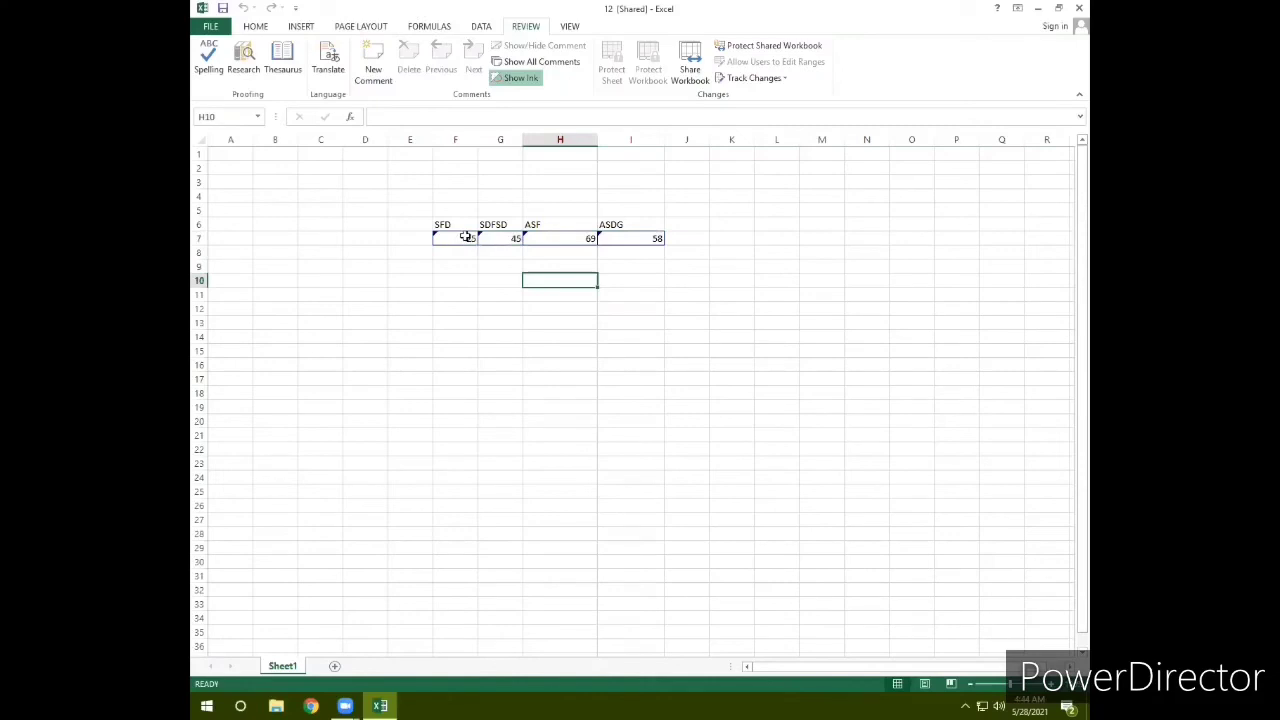
{"action": "mouse_move", "coordinate": [465, 236]}
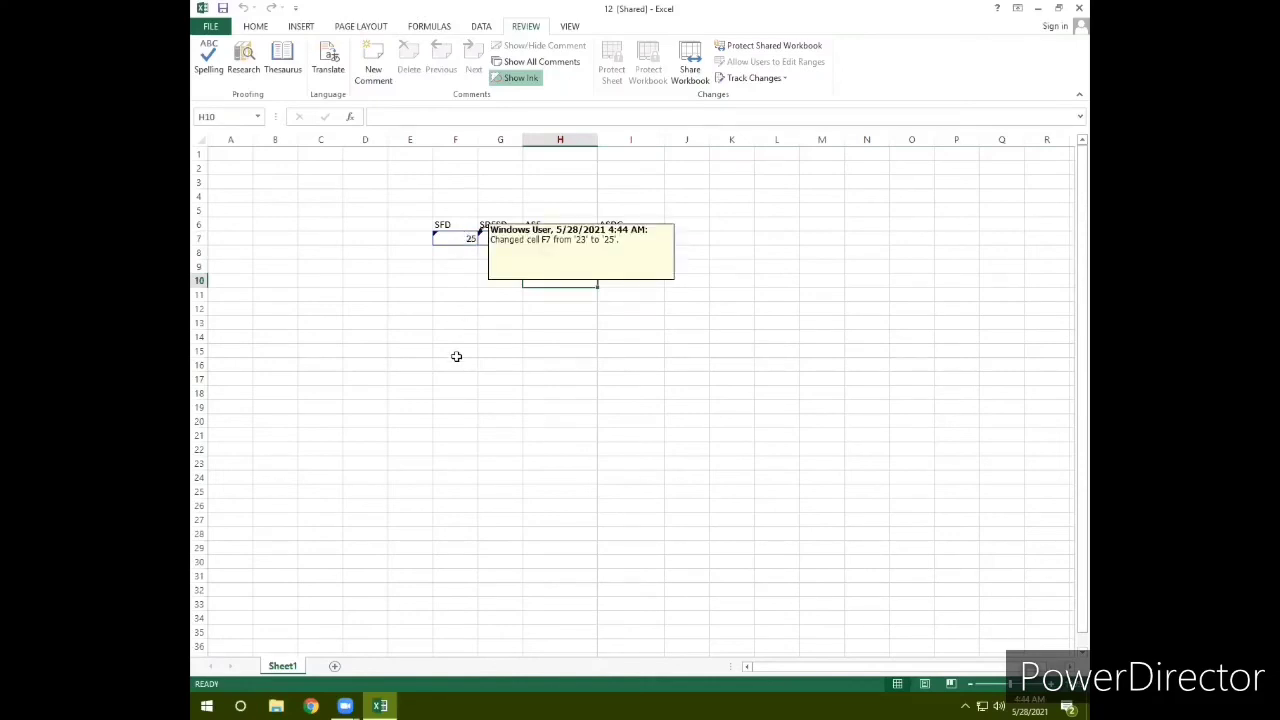
{"action": "left_click", "coordinate": [486, 372]}
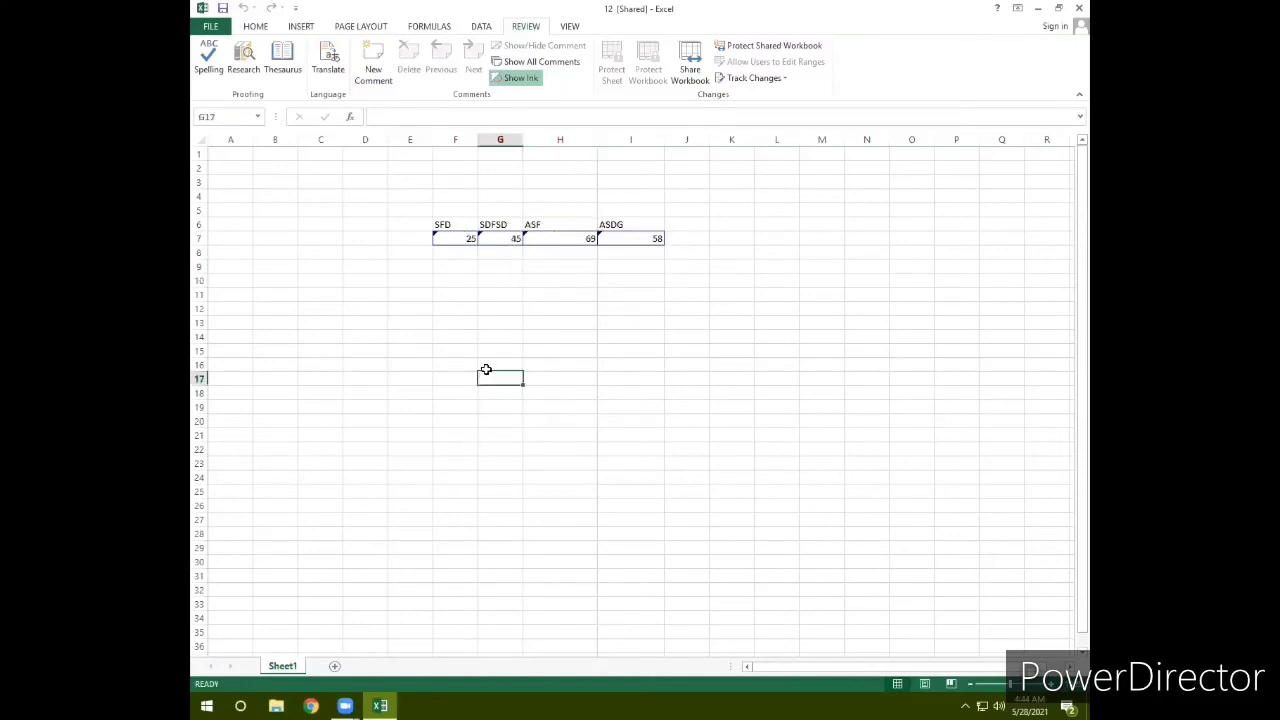
{"action": "left_click", "coordinate": [517, 241]}
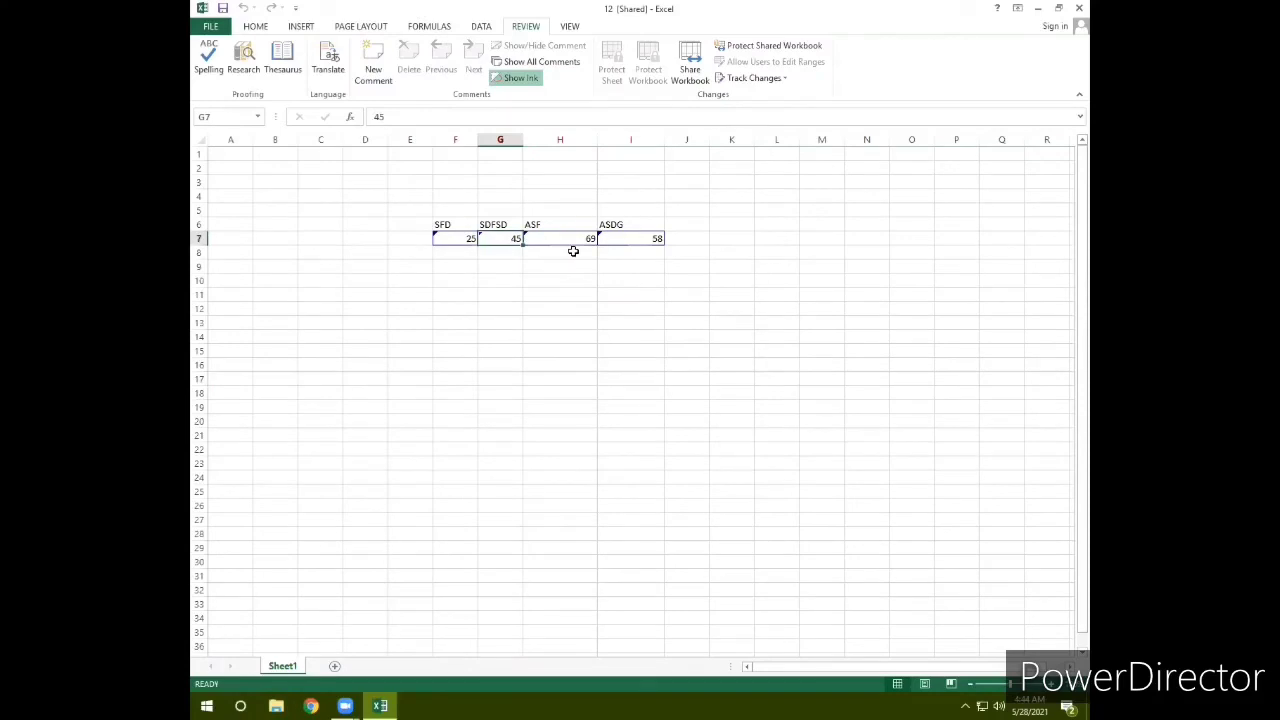
{"action": "left_click", "coordinate": [459, 237]}
{"action": "left_click_drag", "start_coordinate": [459, 237], "coordinate": [553, 238]}
{"action": "left_click", "coordinate": [580, 326]}
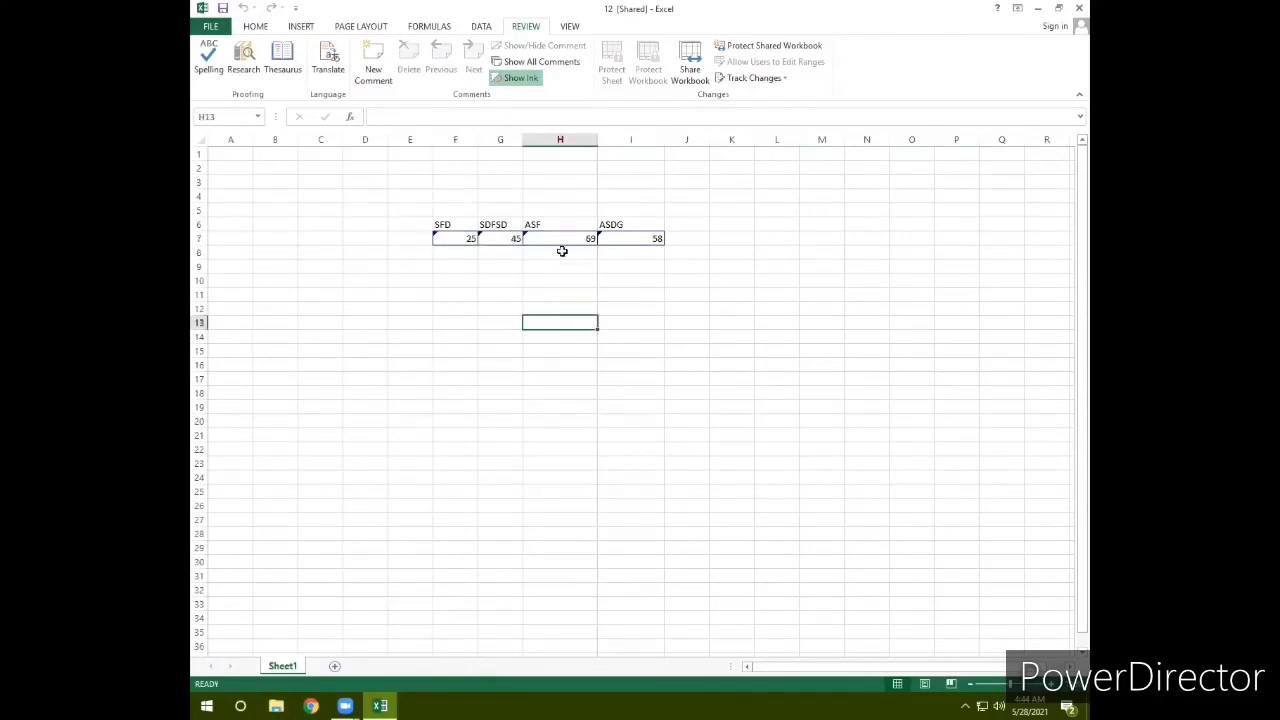
{"action": "left_click", "coordinate": [762, 79]}
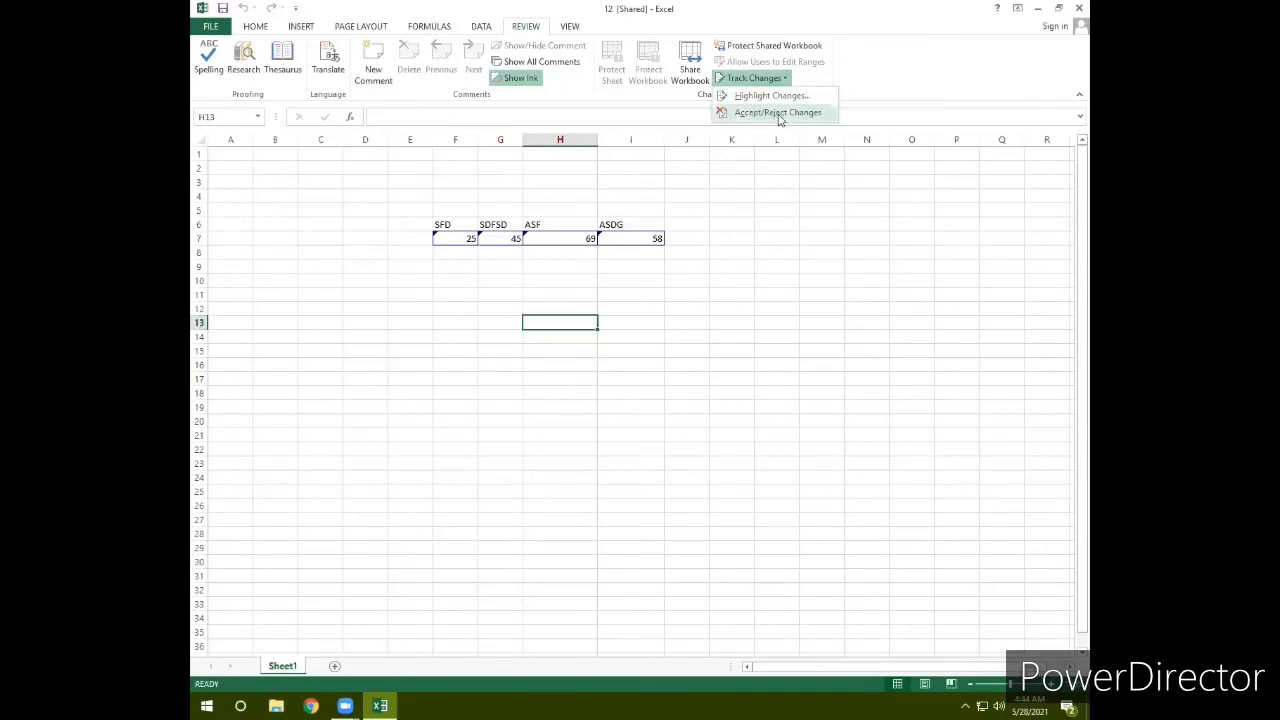
Step: Save the shared workbook via Accept/Reject Changes, then inspect H7's tracked edit from 26 to 69
{"action": "left_click", "coordinate": [779, 113]}
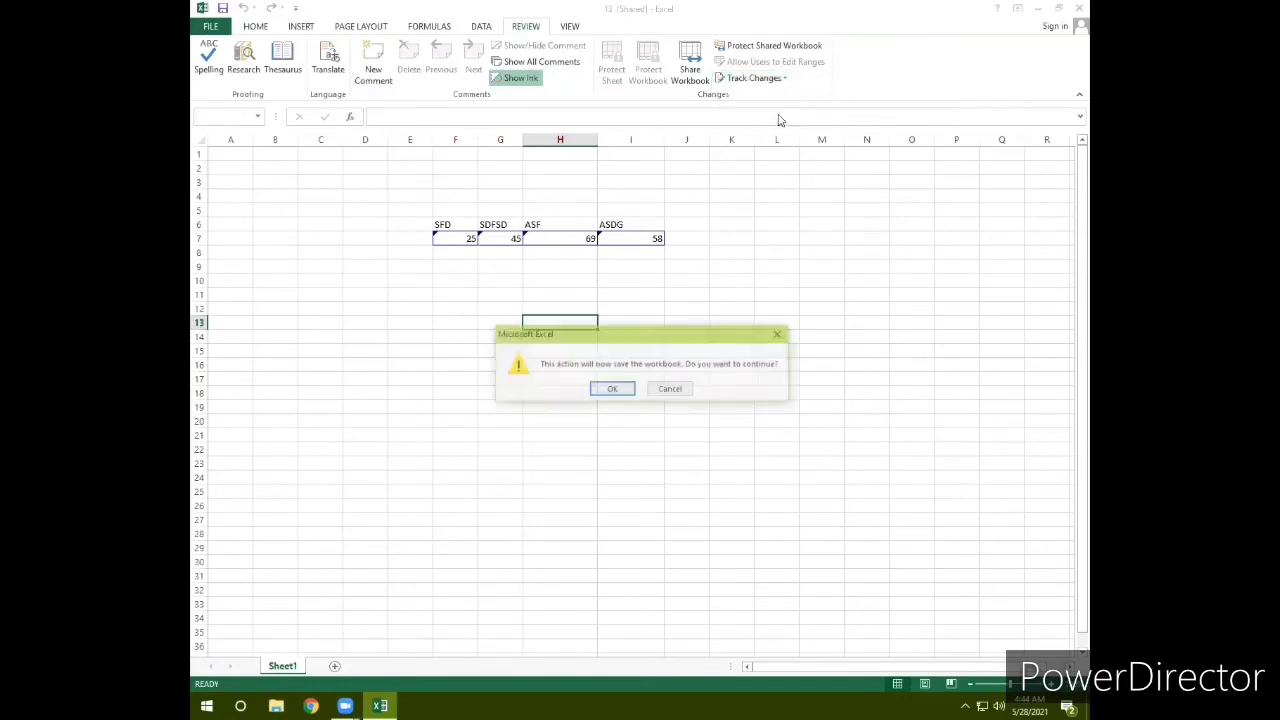
{"action": "left_click", "coordinate": [611, 389]}
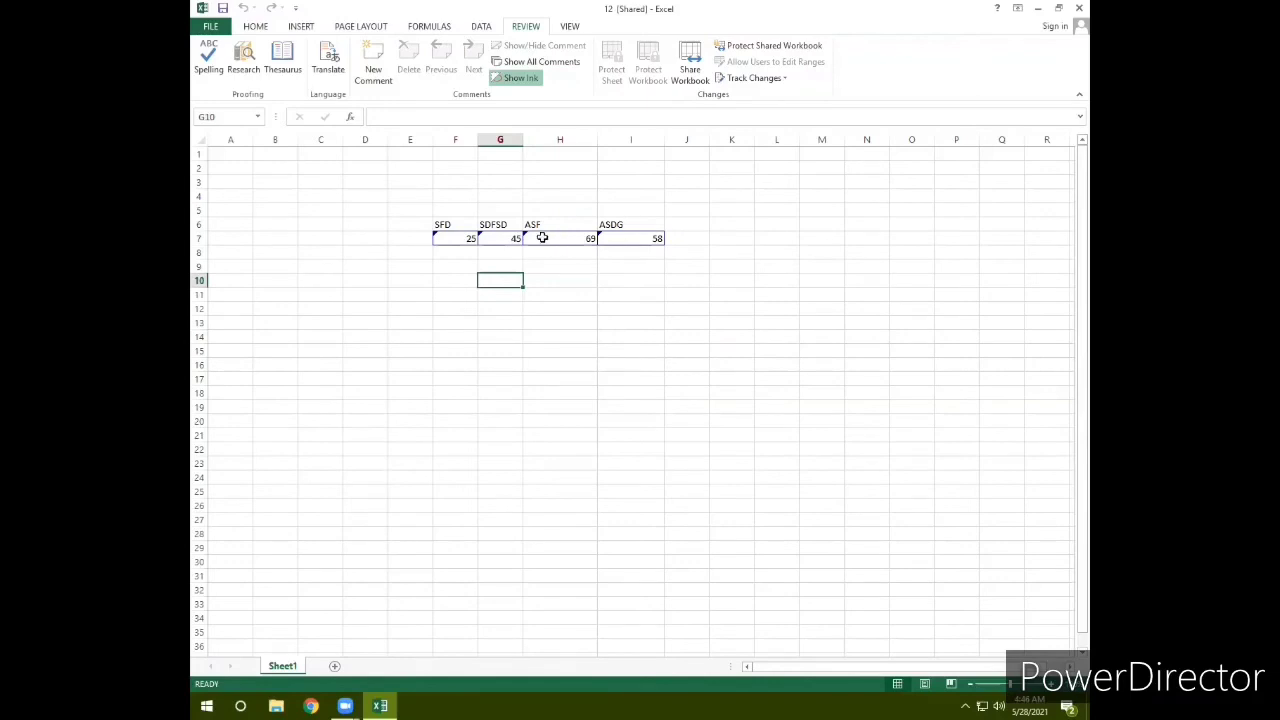
{"action": "mouse_move", "coordinate": [566, 234]}
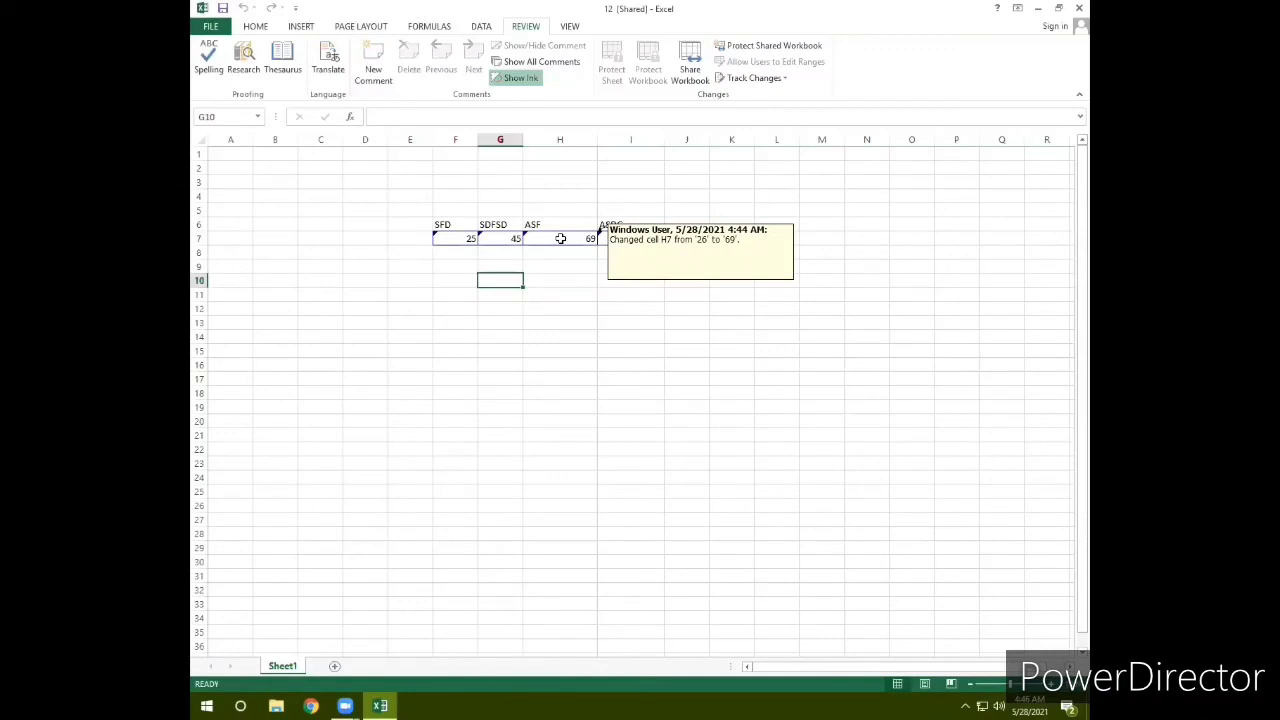
{"action": "left_click", "coordinate": [561, 238]}
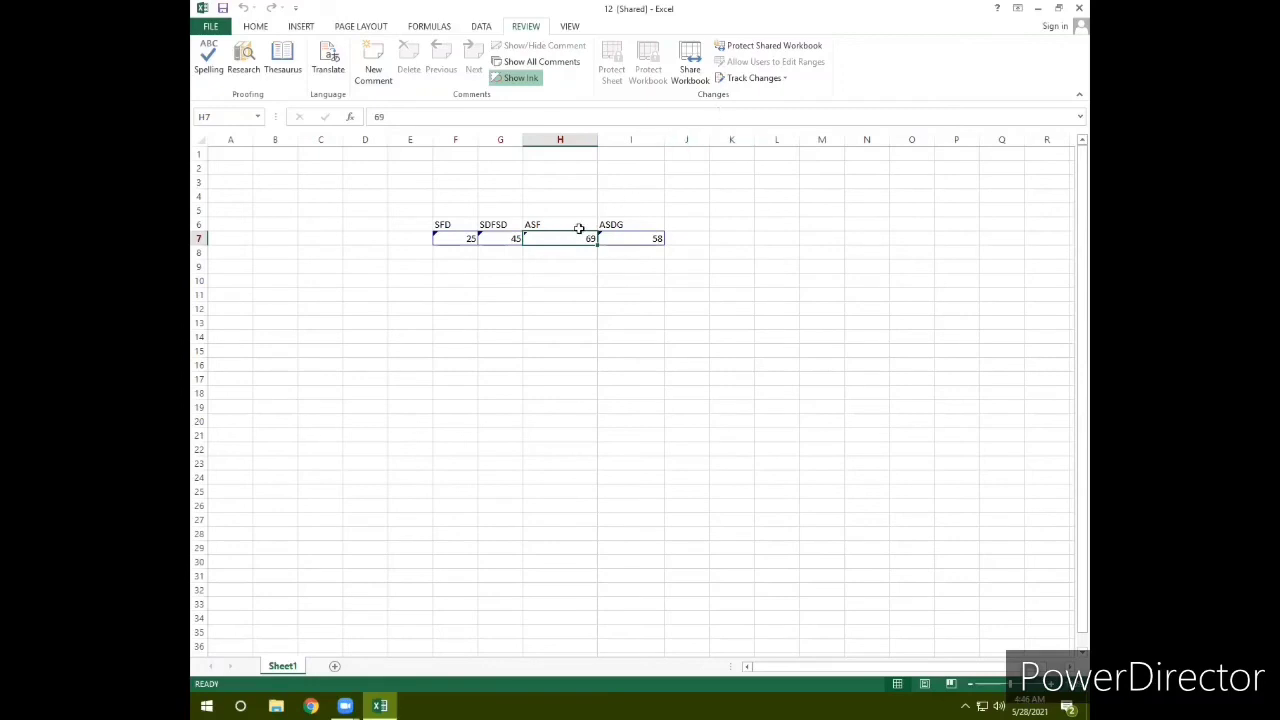
{"action": "left_click", "coordinate": [755, 78]}
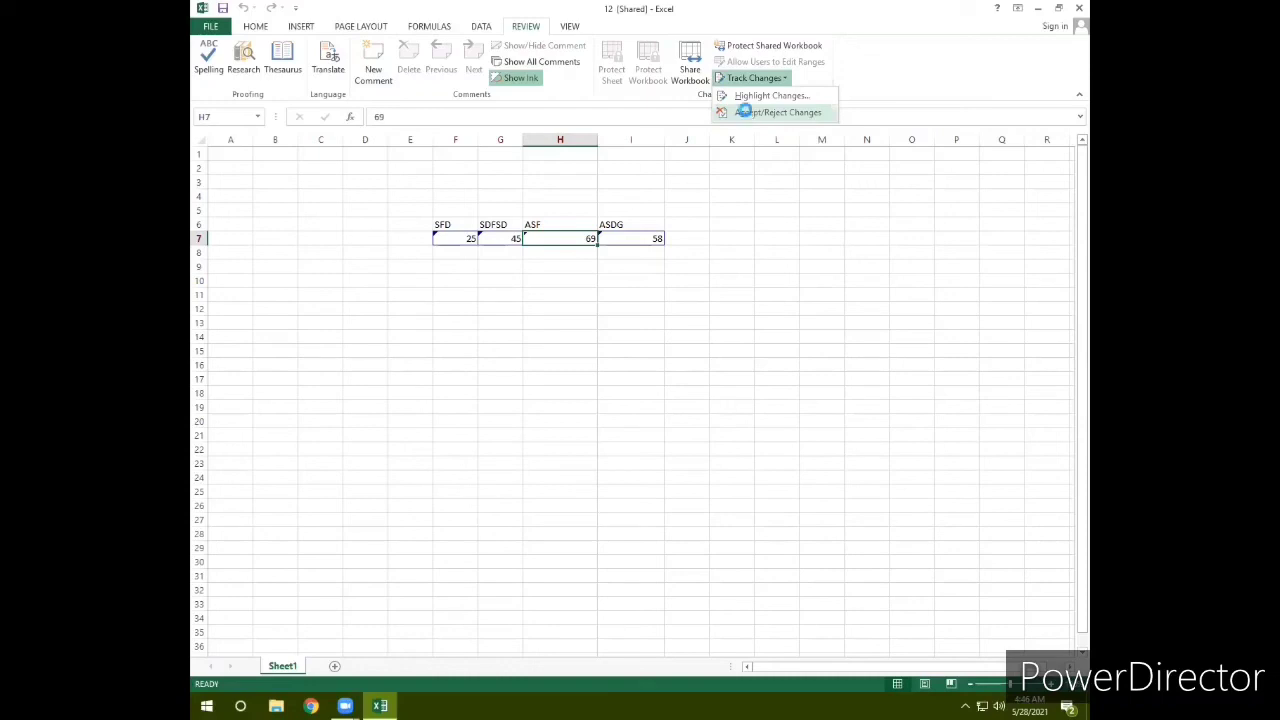
Step: Review only changes made since 5/28/2021 in cell $H$7
{"action": "left_click", "coordinate": [747, 113]}
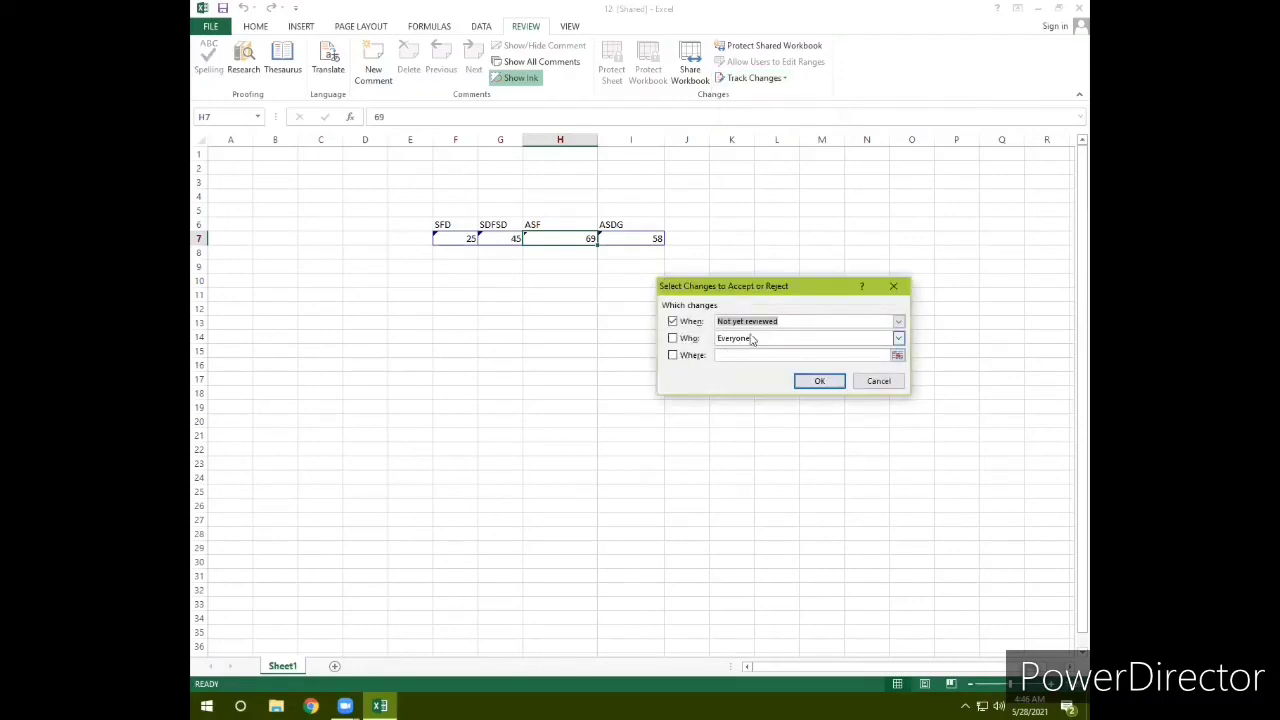
{"action": "left_click", "coordinate": [898, 322]}
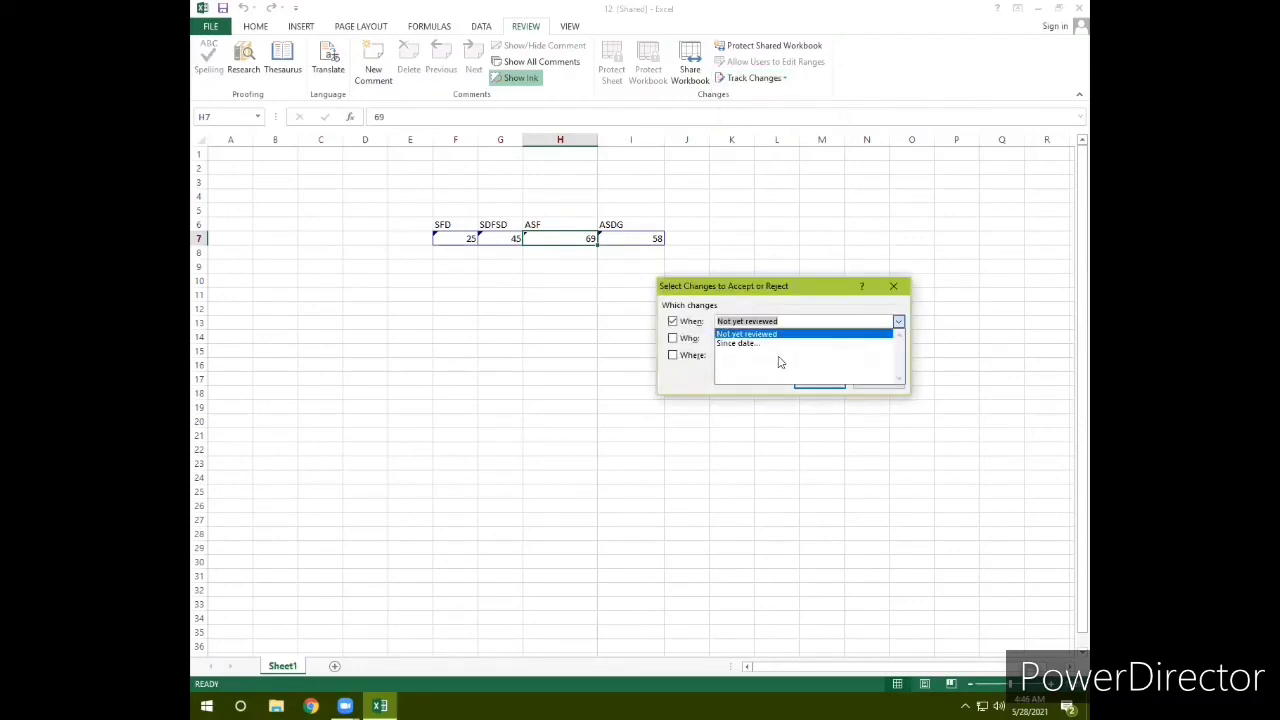
{"action": "left_click", "coordinate": [757, 343]}
{"action": "left_click", "coordinate": [684, 358]}
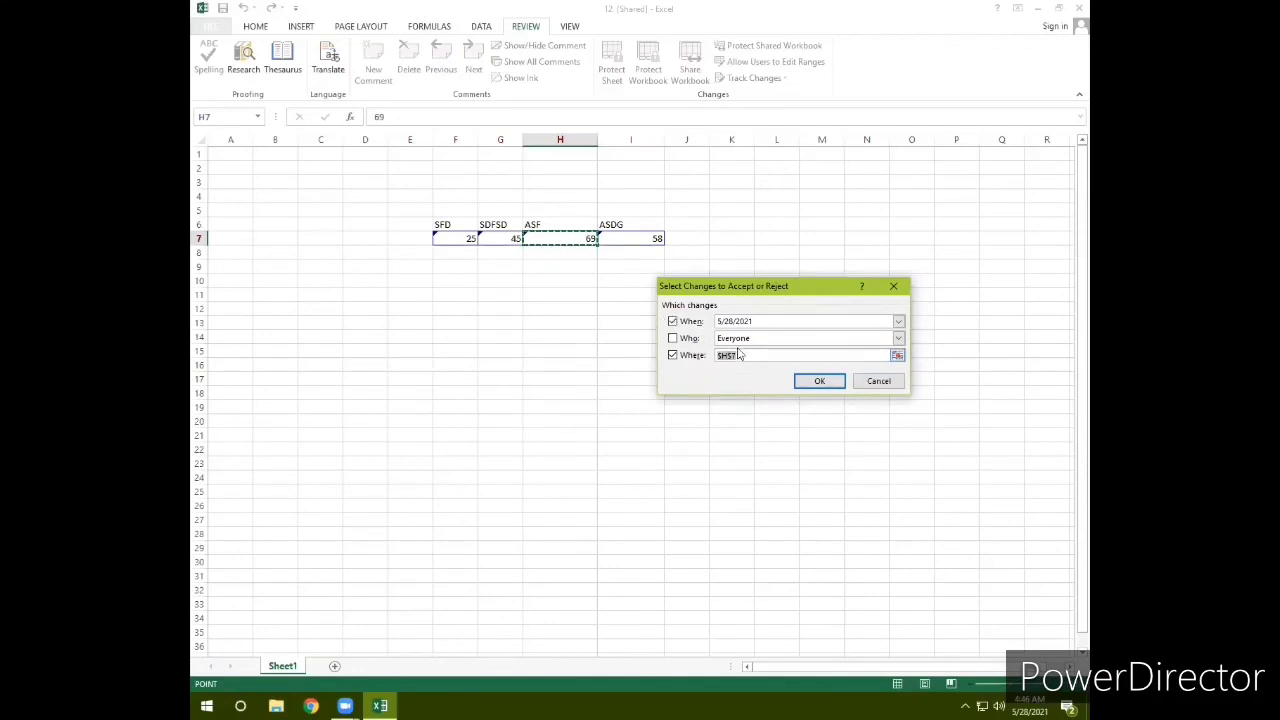
{"action": "left_click", "coordinate": [819, 384]}
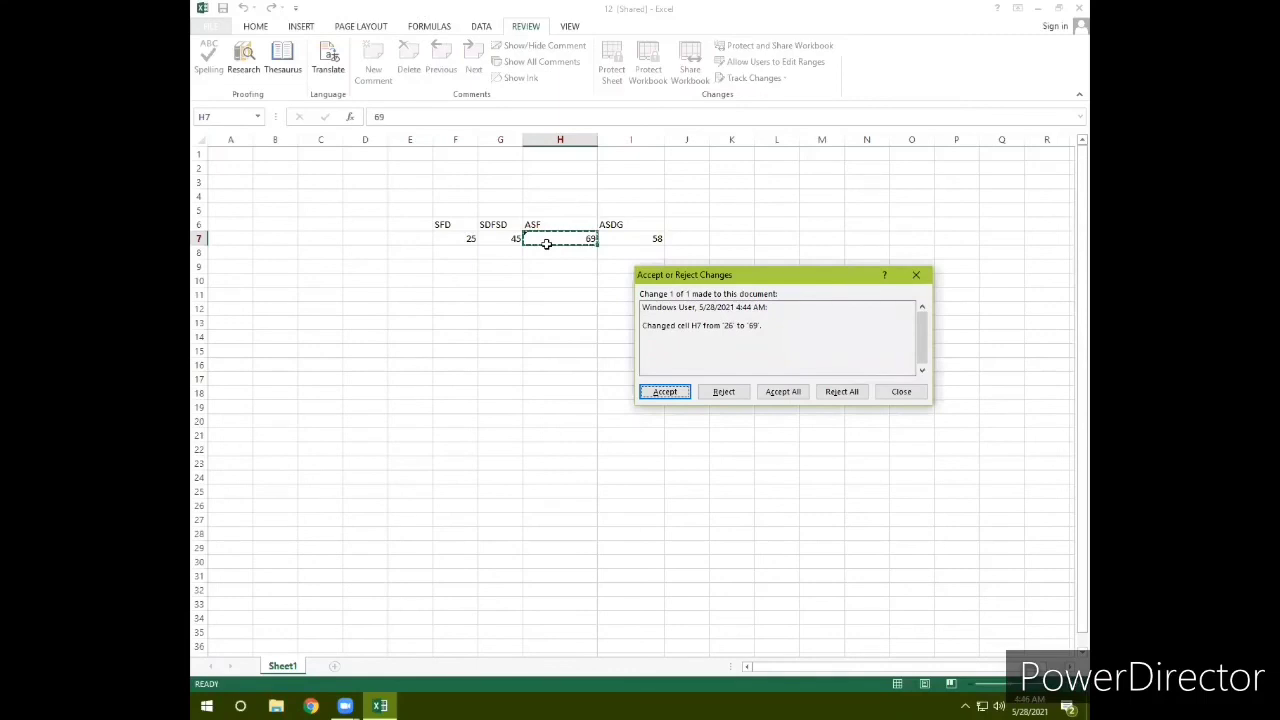
Step: Reject the H7 change, so row 7 reads 25, 45, 26 and 58
{"action": "left_click", "coordinate": [722, 394]}
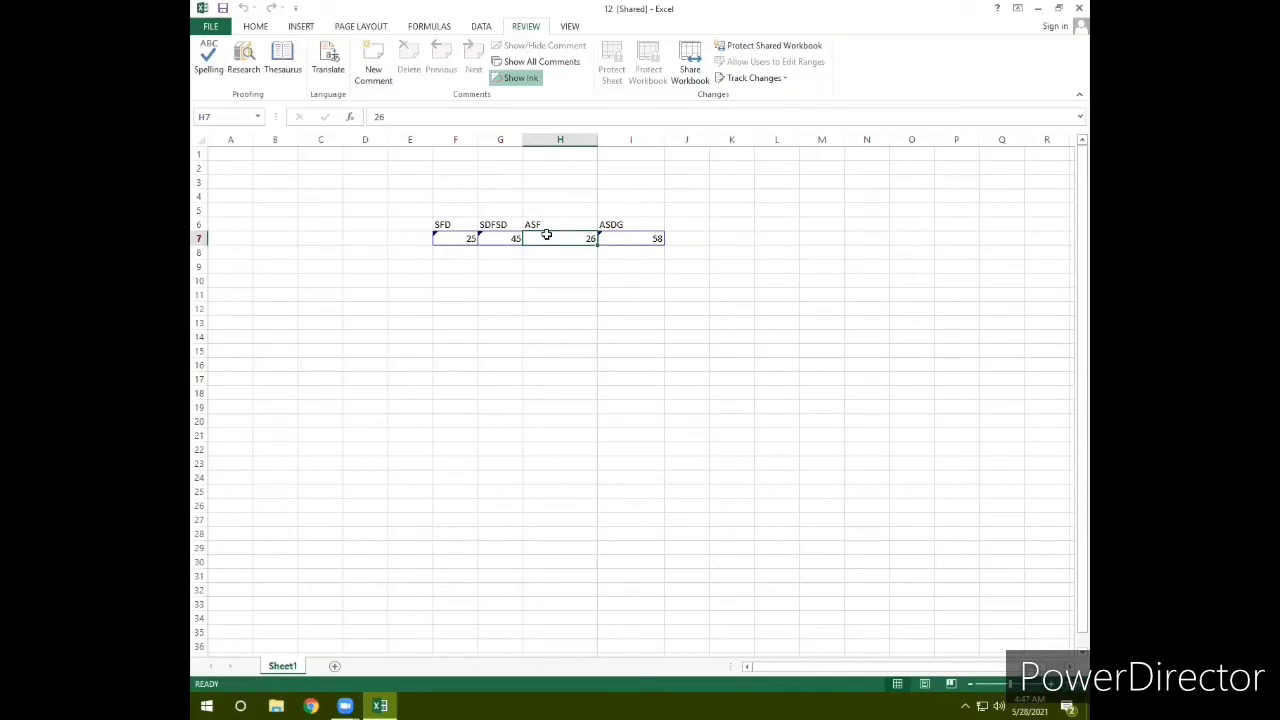
{"action": "left_click", "coordinate": [643, 297]}
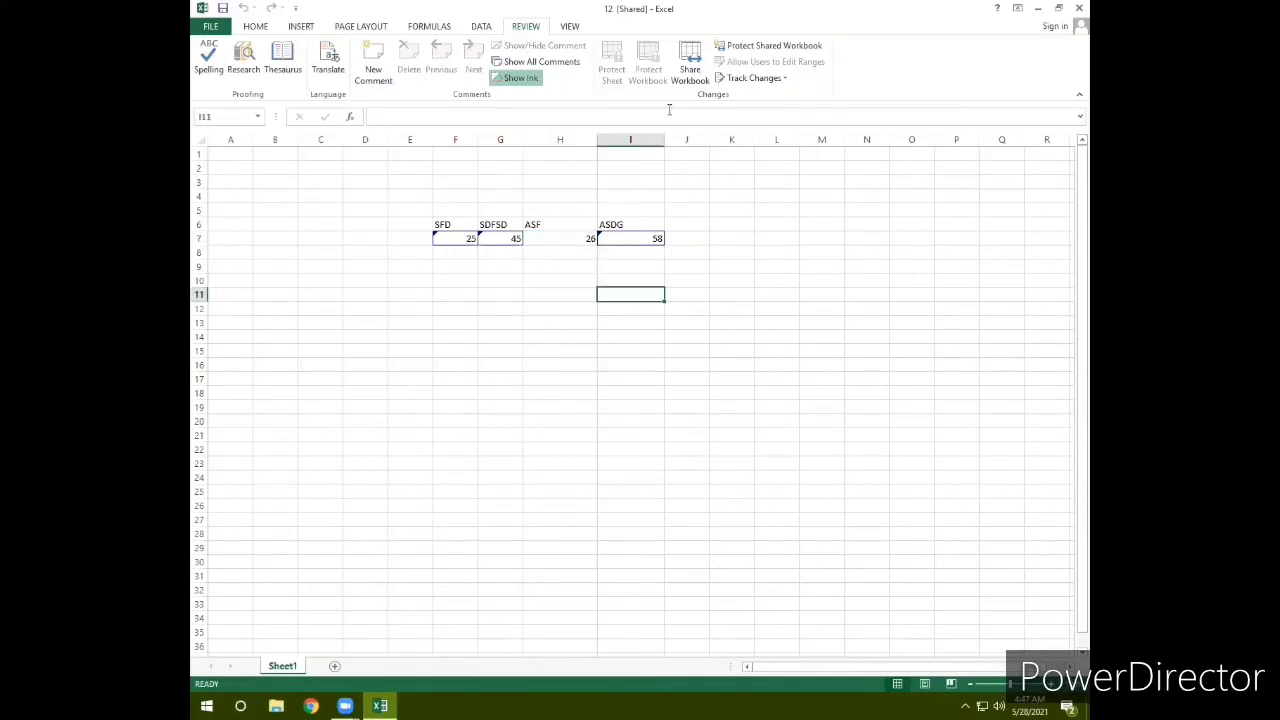
{"action": "left_click", "coordinate": [482, 252]}
{"action": "left_click", "coordinate": [455, 238]}
{"action": "left_click_drag", "start_coordinate": [527, 238], "coordinate": [614, 237]}
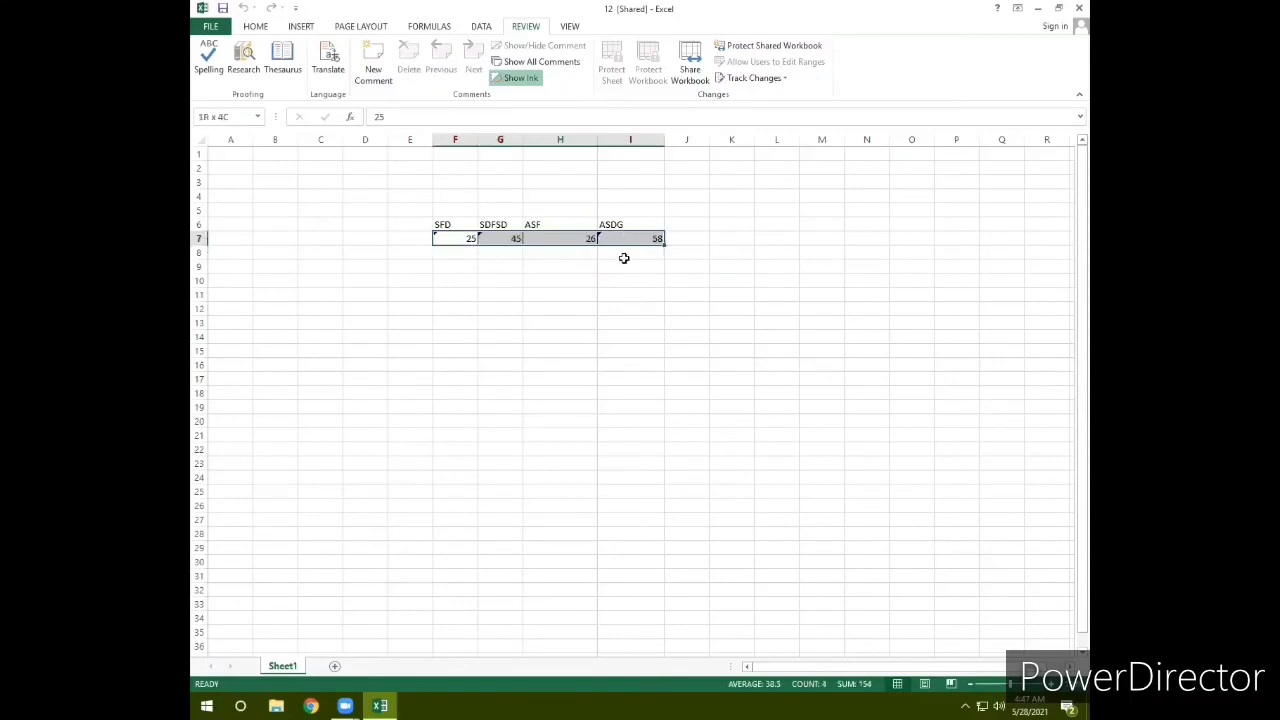
{"action": "left_click", "coordinate": [615, 292]}
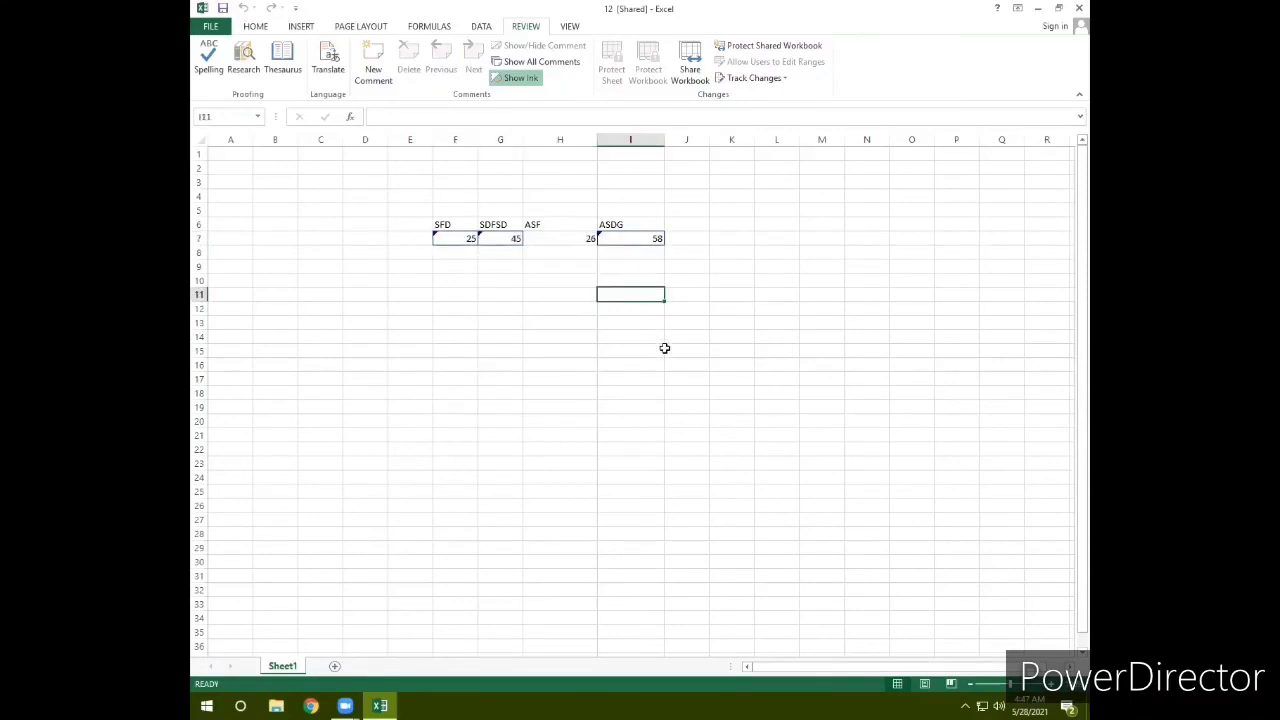